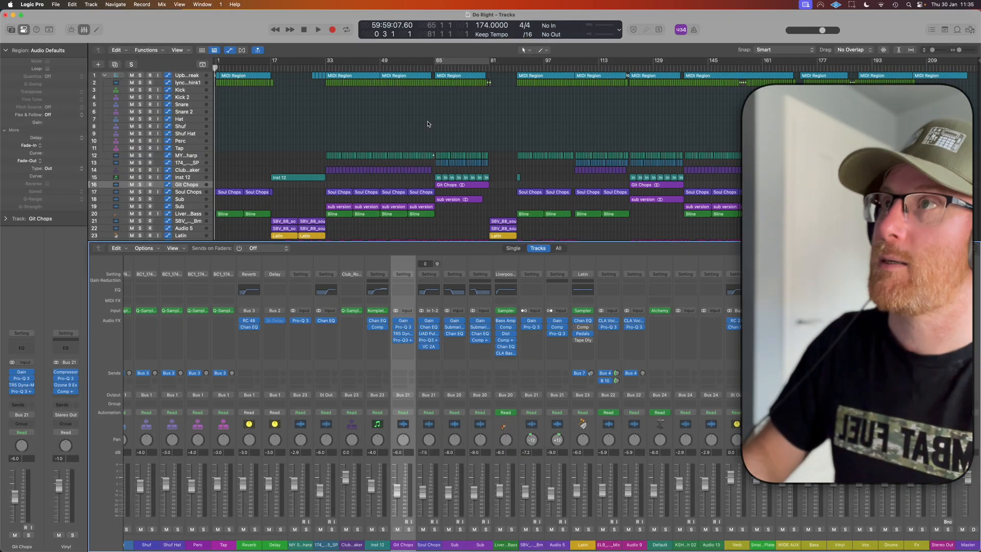
Audition the Do Right arrangement from the start and from about bar 73, with a cycle range over bars 65 to 81.
click(428, 125)
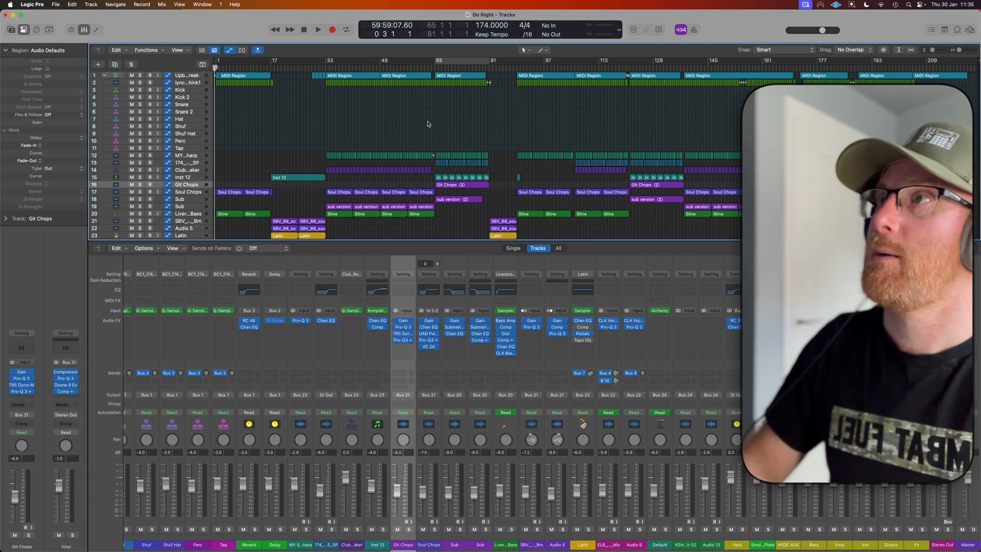
key(z)
key(space)
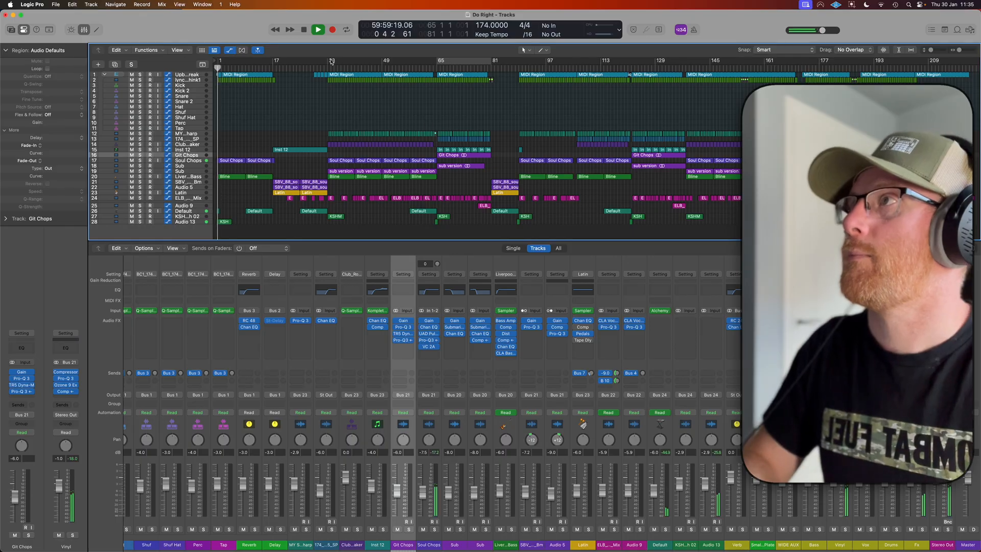
click(461, 63)
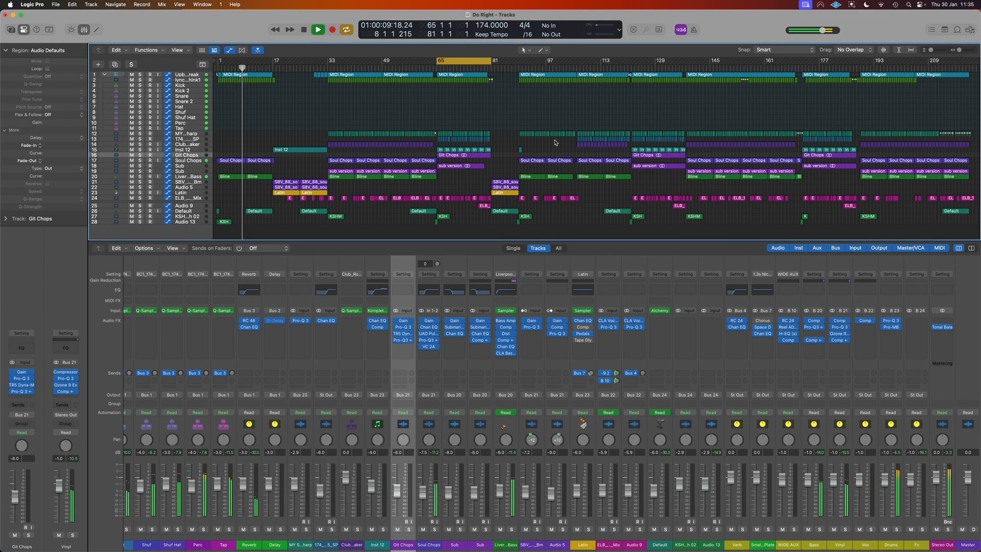
click(468, 61)
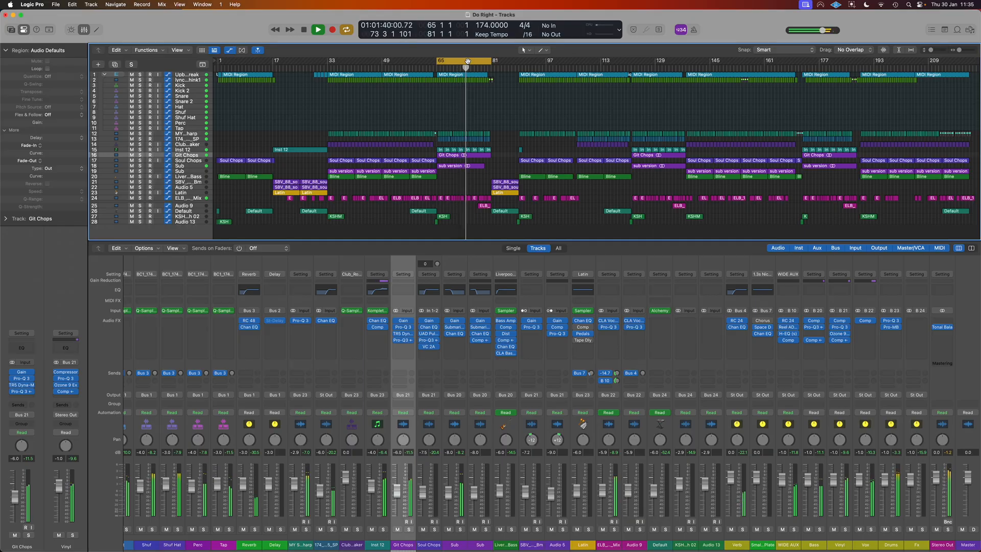
key(space)
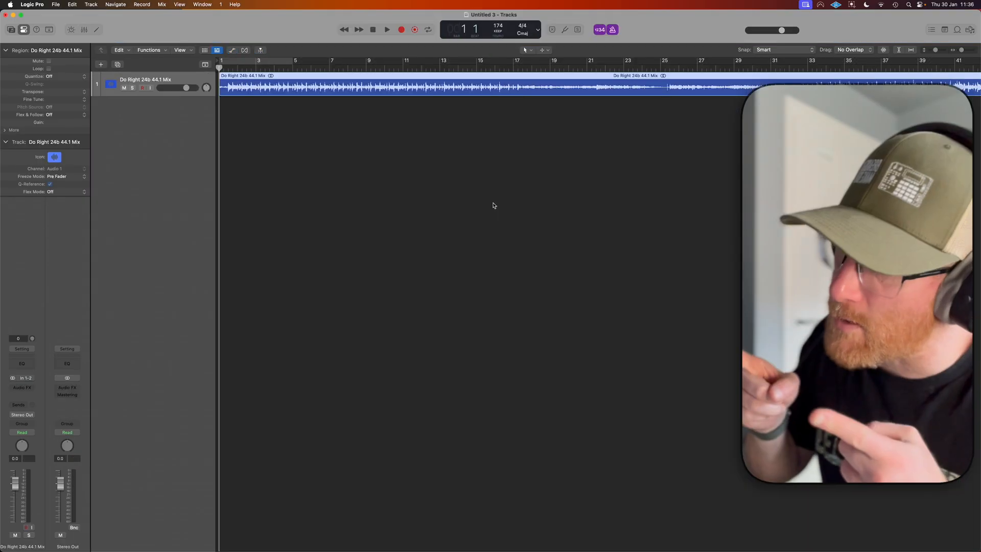
Trim the silence off the start of the Do Right 24b 44.1 Mix region and give it a very short fade-in.
click(468, 111)
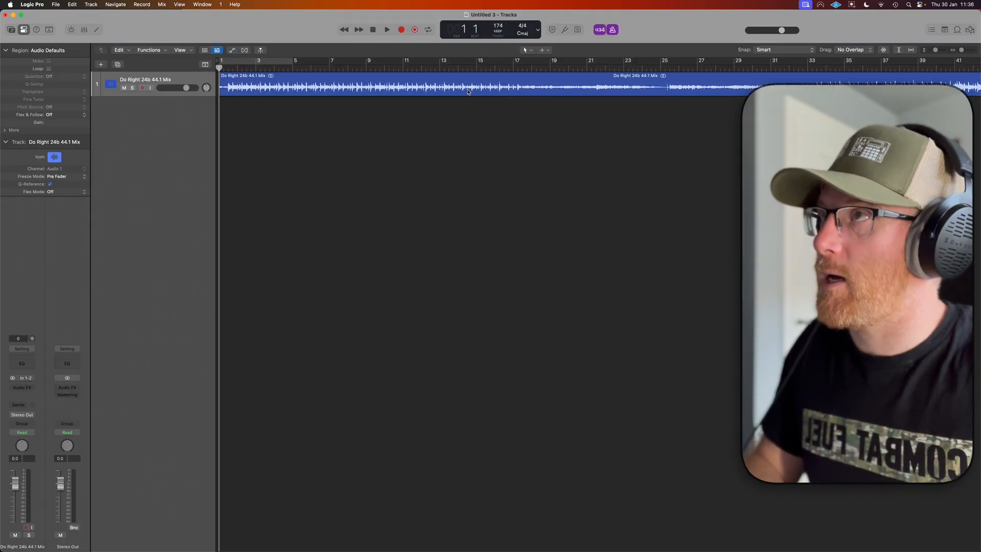
click(468, 91)
key(z)
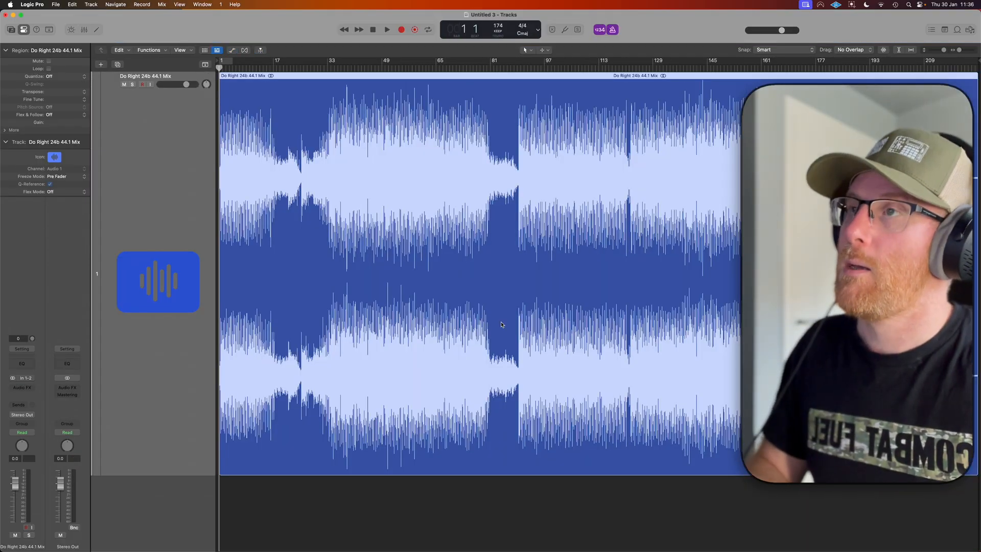
click(540, 489)
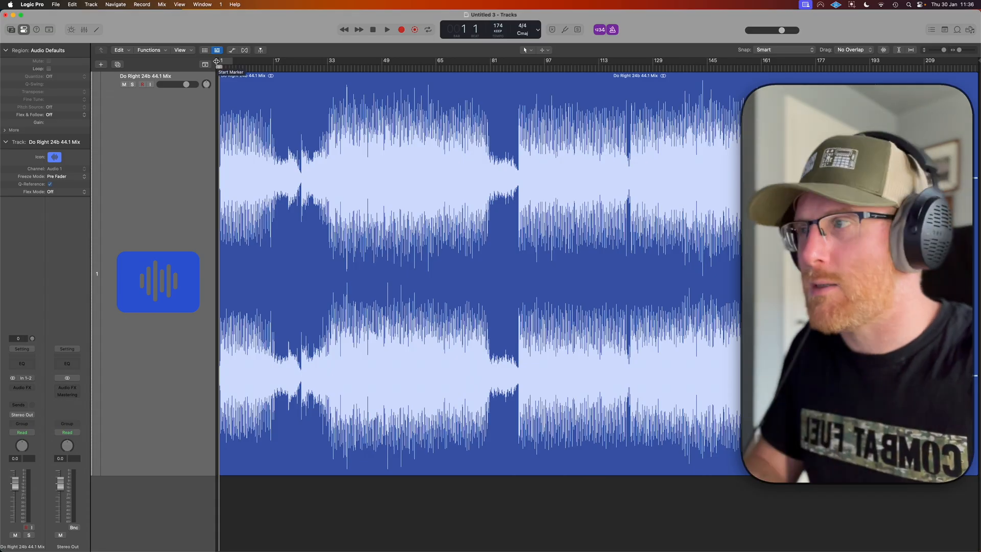
key(super+Right)
key(super+Right)
key(super+Right)
key(super+Right)
key(super+Right)
key(super+Right)
key(super+Right)
key(super+Right)
key(super+Right)
key(super+Right)
key(super+Right)
key(super+Right)
key(super+Right)
key(super+Right)
key(super+Right)
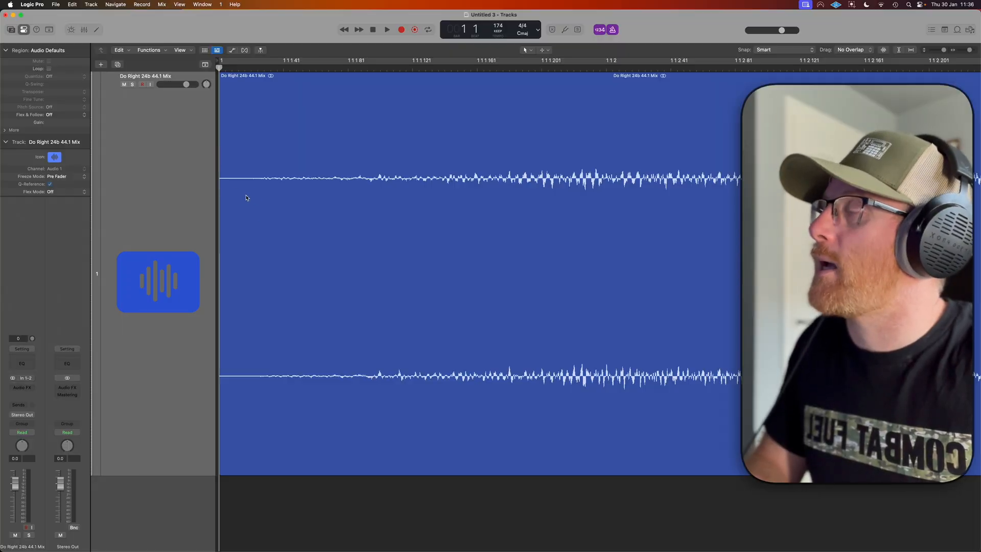
drag(220, 473, 254, 472)
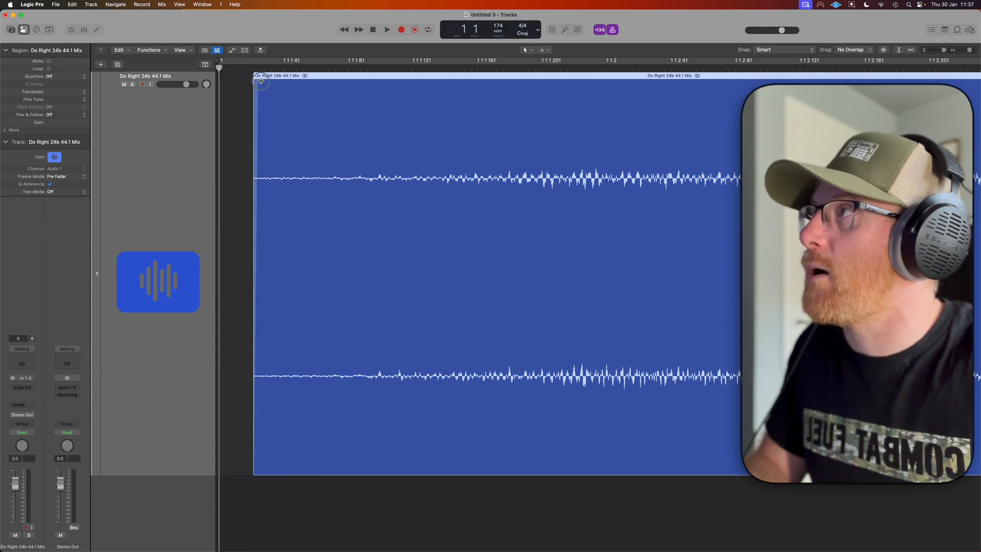
Move the trimmed mix region back to bar 1 and audition its opening with the metronome click off.
drag(361, 79, 320, 79)
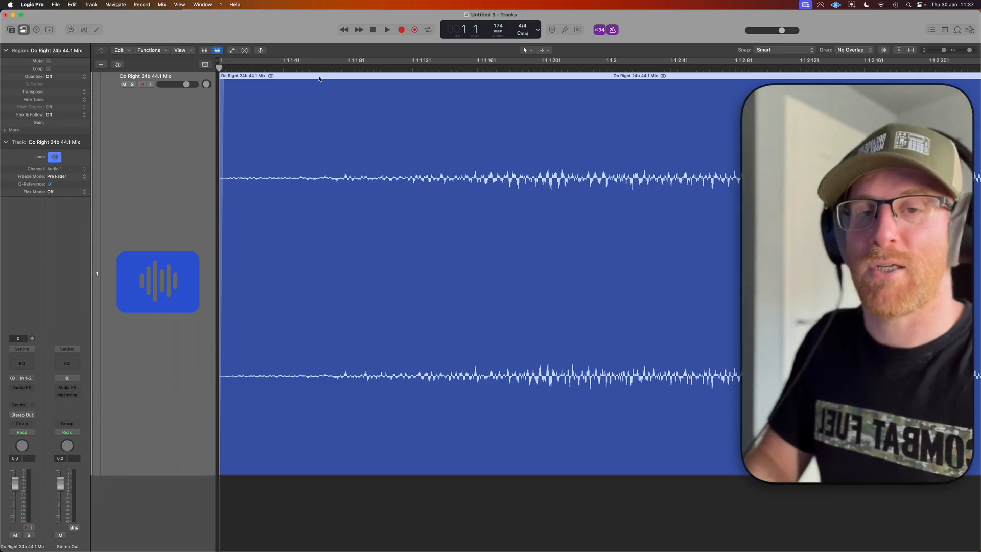
click(612, 30)
key(space)
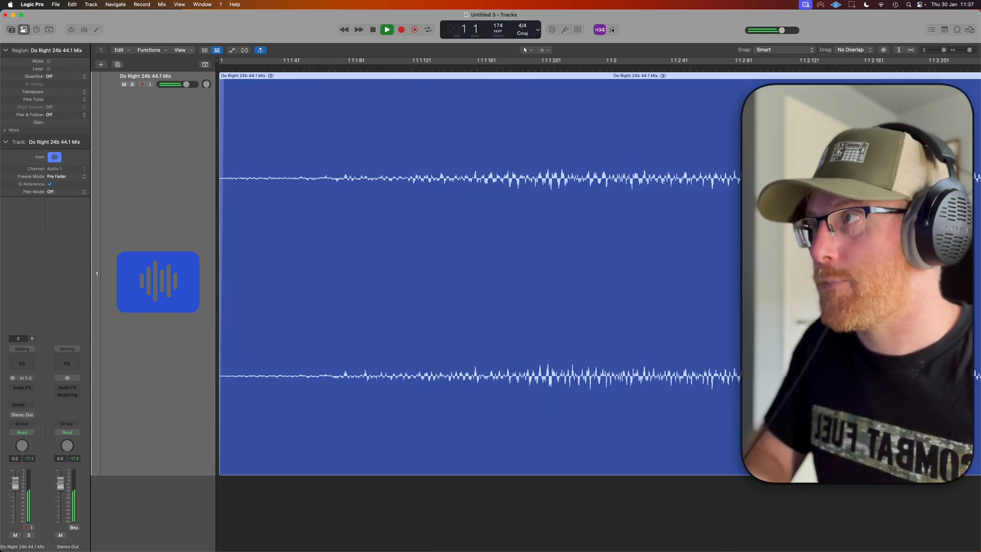
key(space)
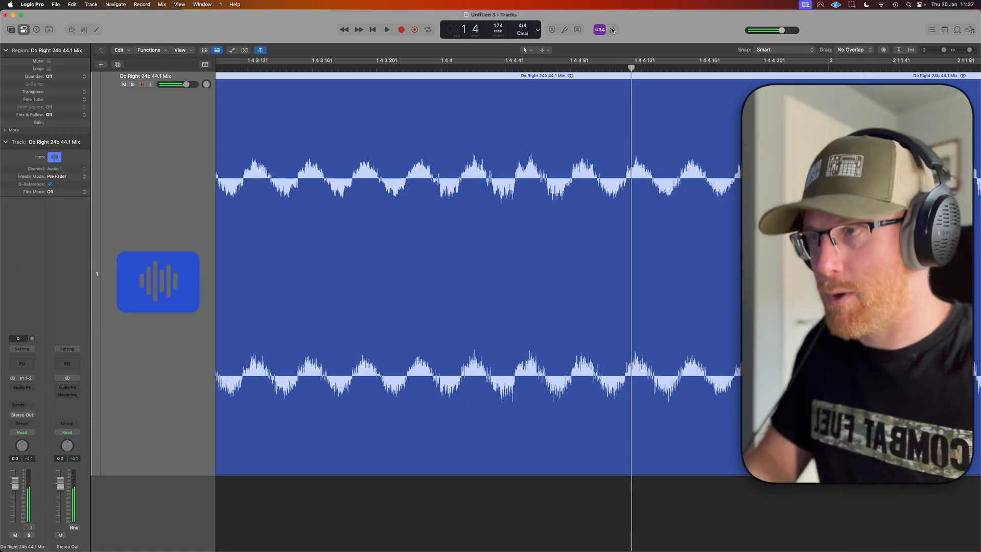
Play the ending of the mix from the last beat of bar 222 to hear where its tail dies out.
key(z)
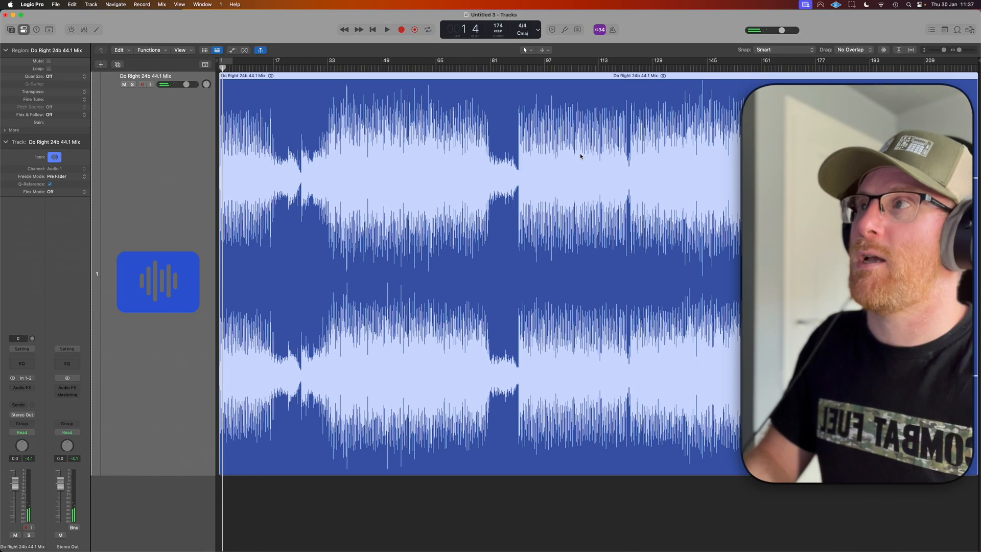
click(971, 74)
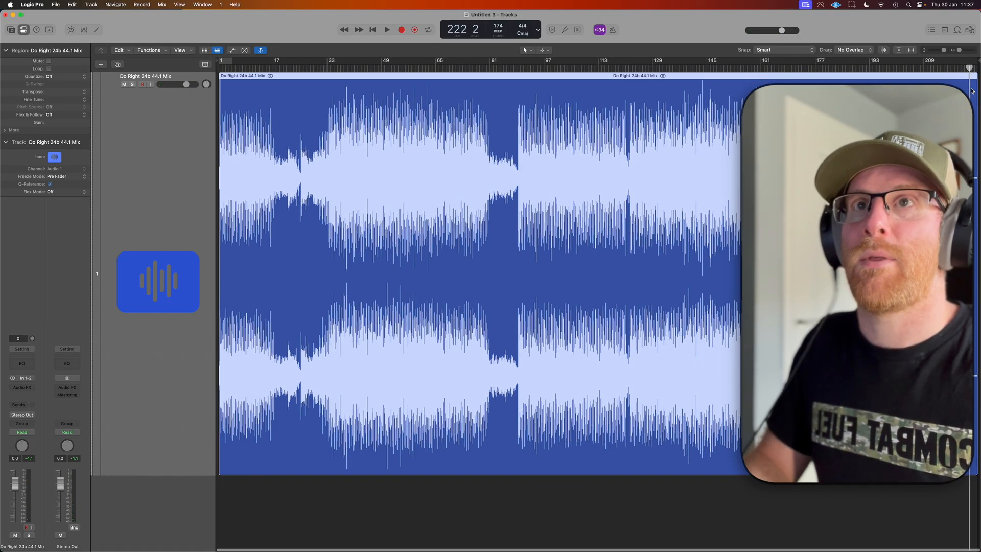
key(super+Right)
key(super+Right)
key(super+Right)
key(super+Right)
key(super+Right)
key(super+Right)
key(super+Right)
key(super+Right)
scroll(702, 109, right, 8)
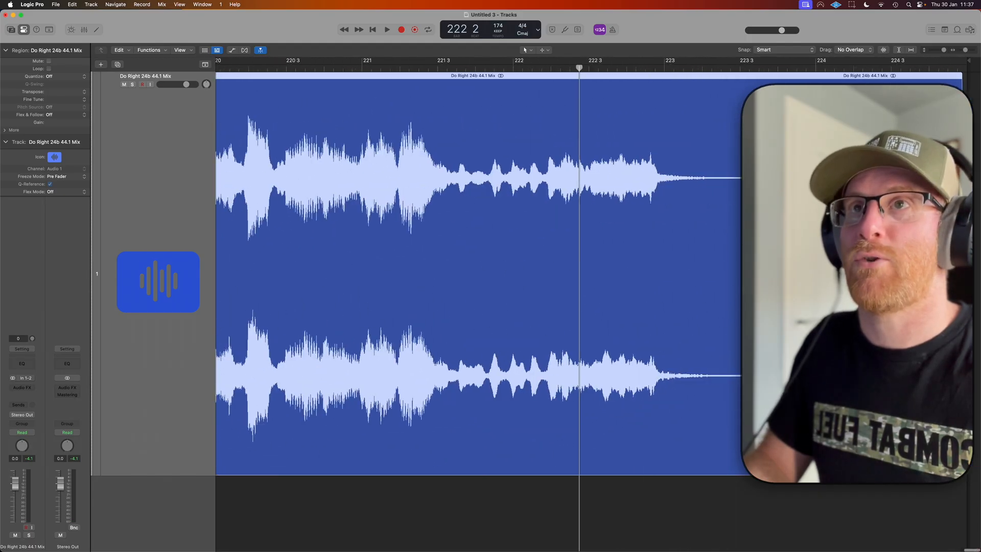
click(666, 68)
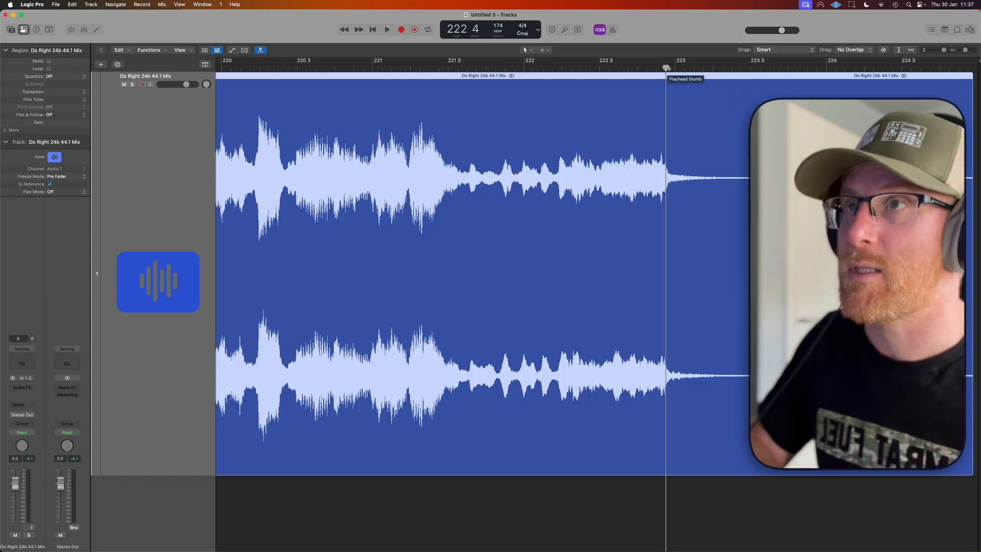
key(space)
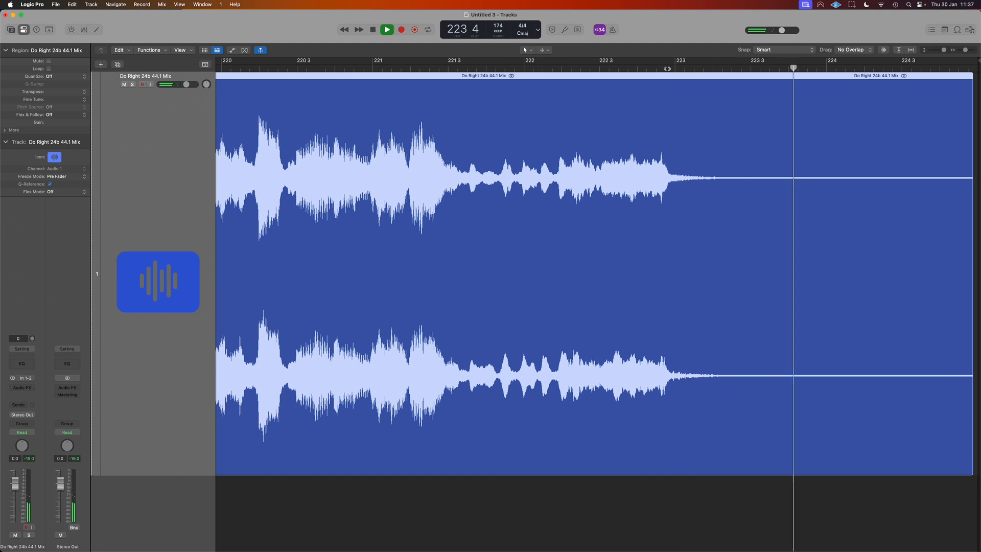
key(space)
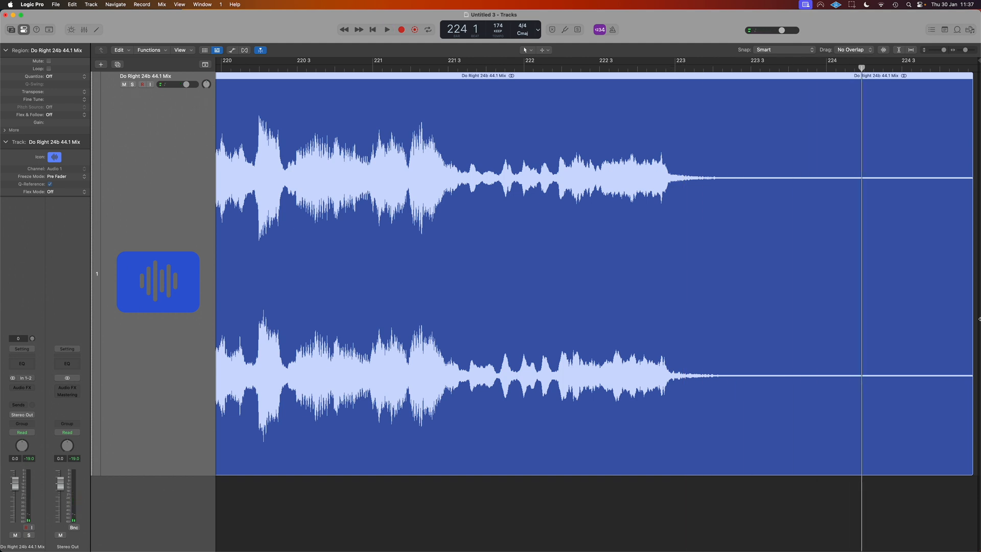
Trim the mix region's end back to the playhead in bar 224 with a short fade-out, and play the new ending.
drag(969, 473, 863, 465)
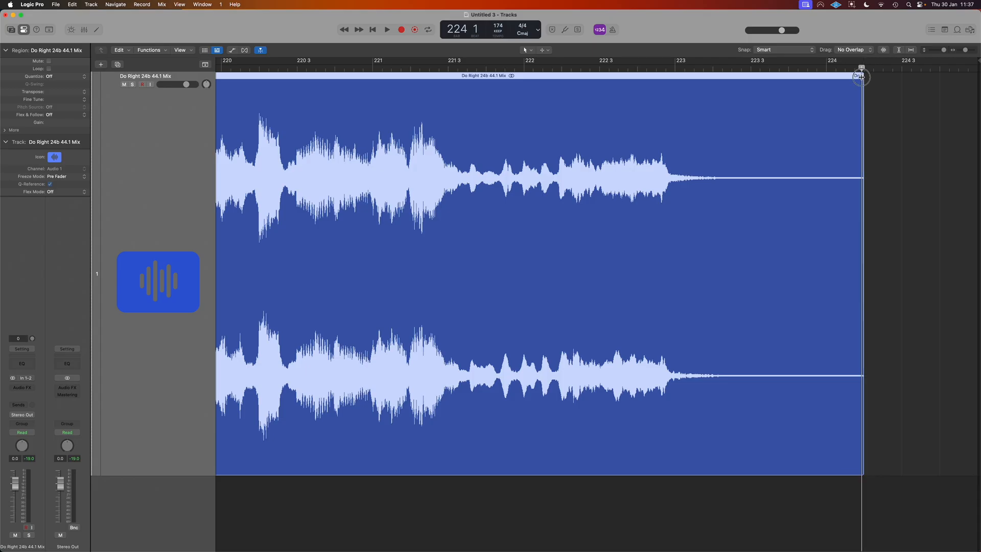
click(560, 67)
key(space)
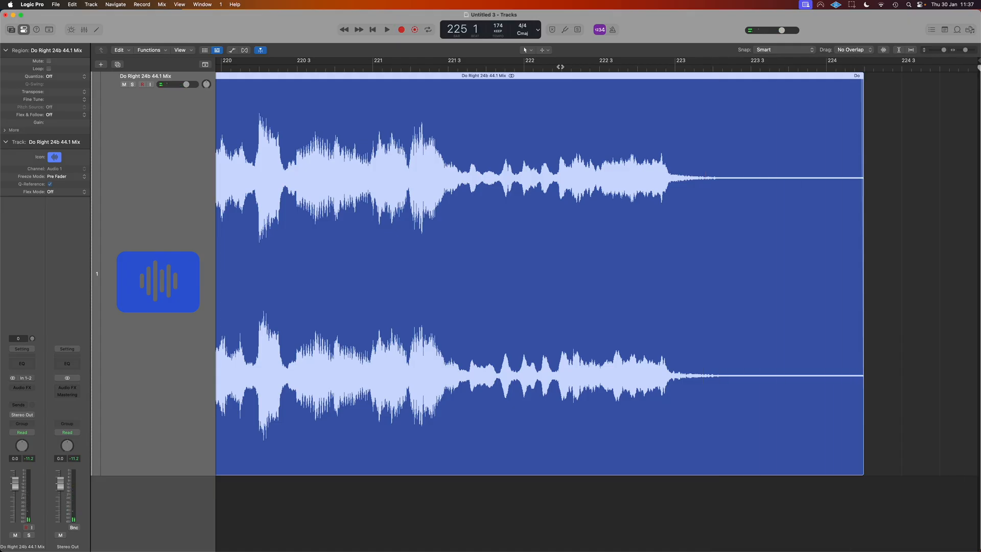
Move the project end marker to 224 2 1 1, at the end of the trimmed mix region.
key(z)
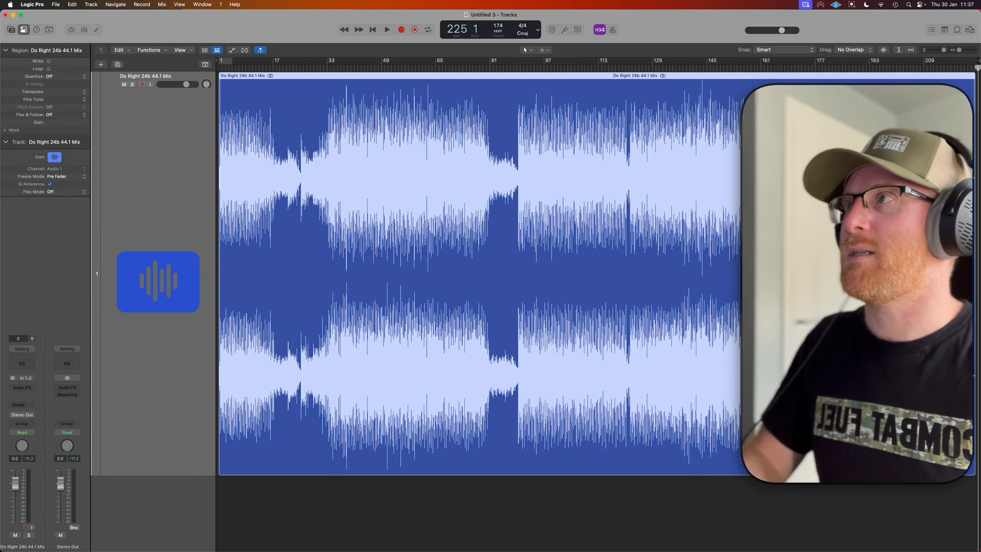
key(Return)
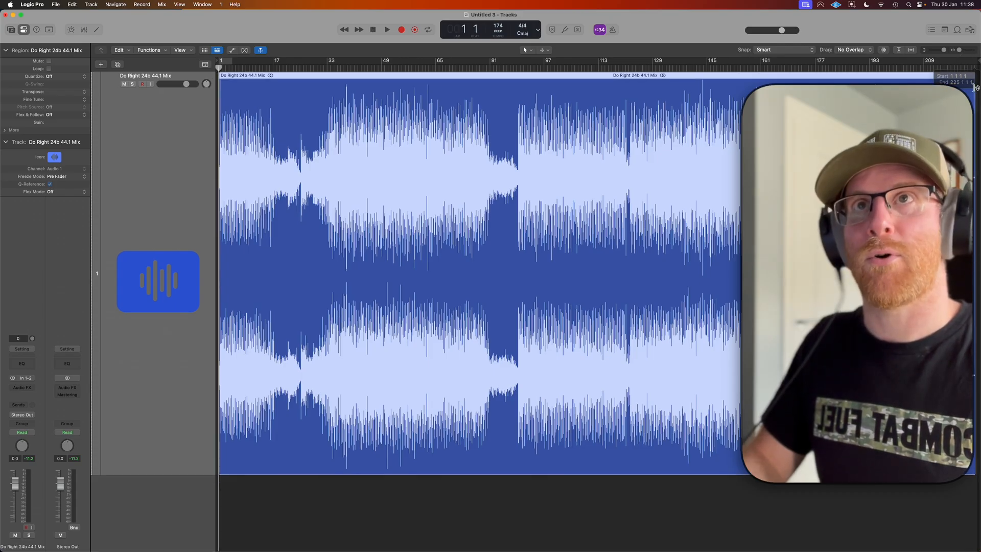
scroll(975, 90, up, 10)
scroll(975, 91, up, 10)
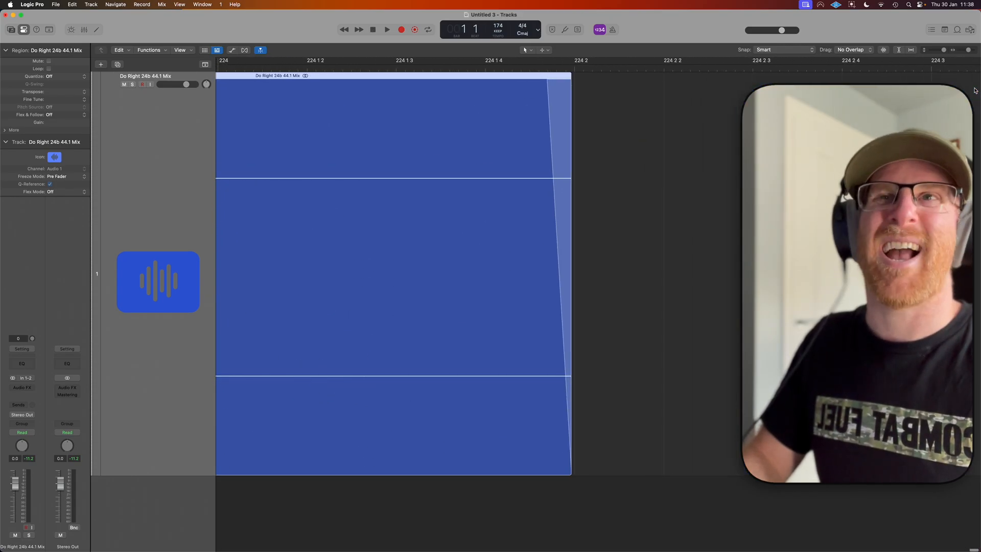
scroll(976, 90, right, 5)
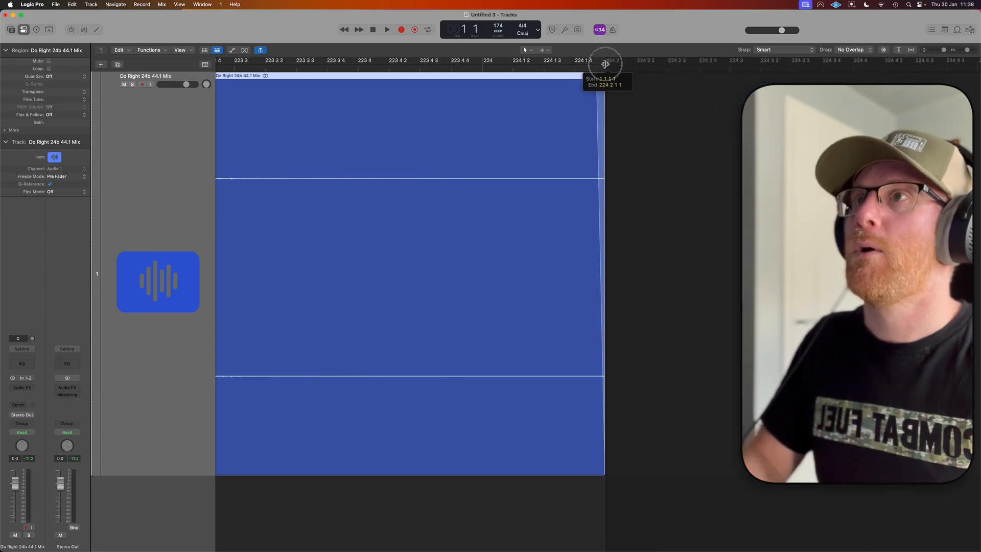
scroll(562, 144, left, 8)
scroll(562, 145, down, 15)
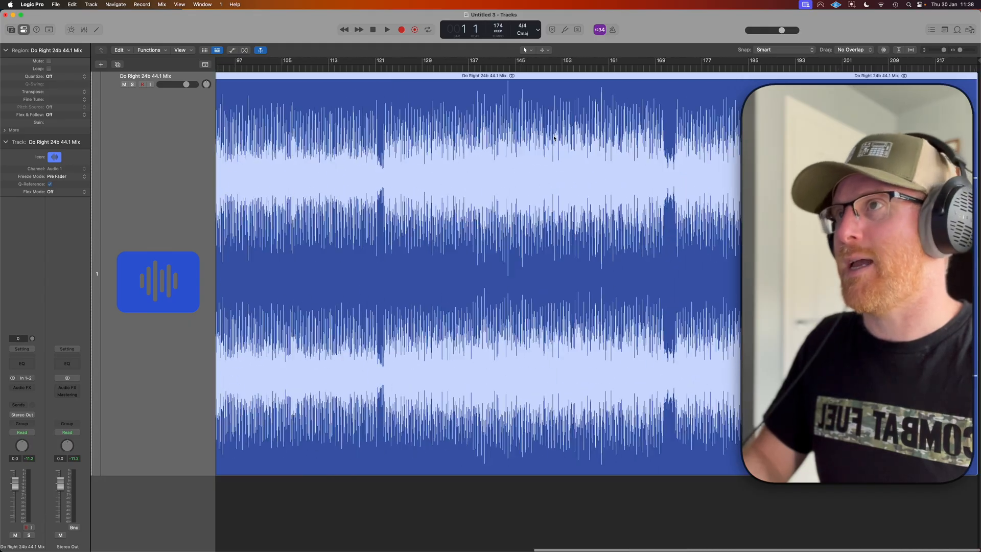
scroll(554, 138, down, 3)
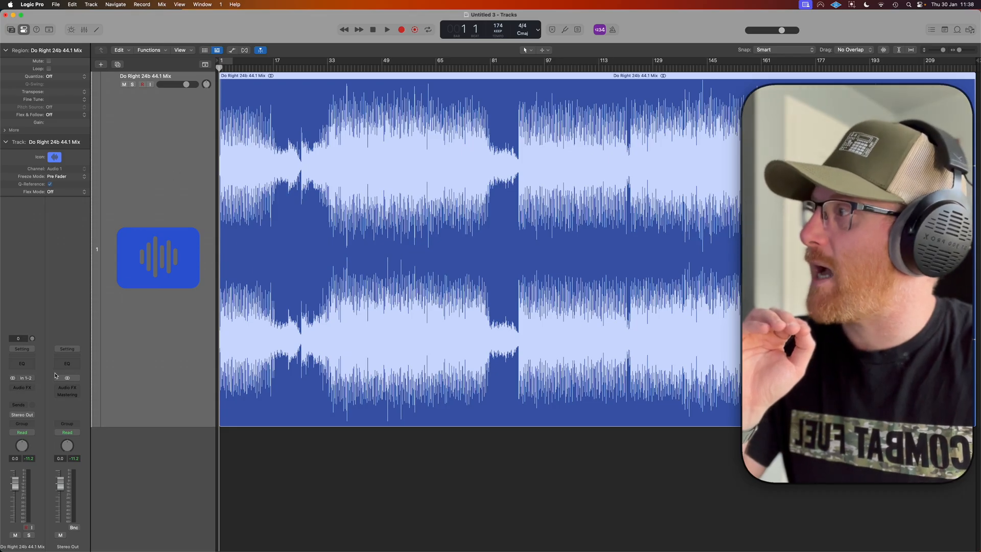
Insert the Ozone 11 plug-in on the mix track's channel strip.
click(33, 388)
mouse_move(33, 389)
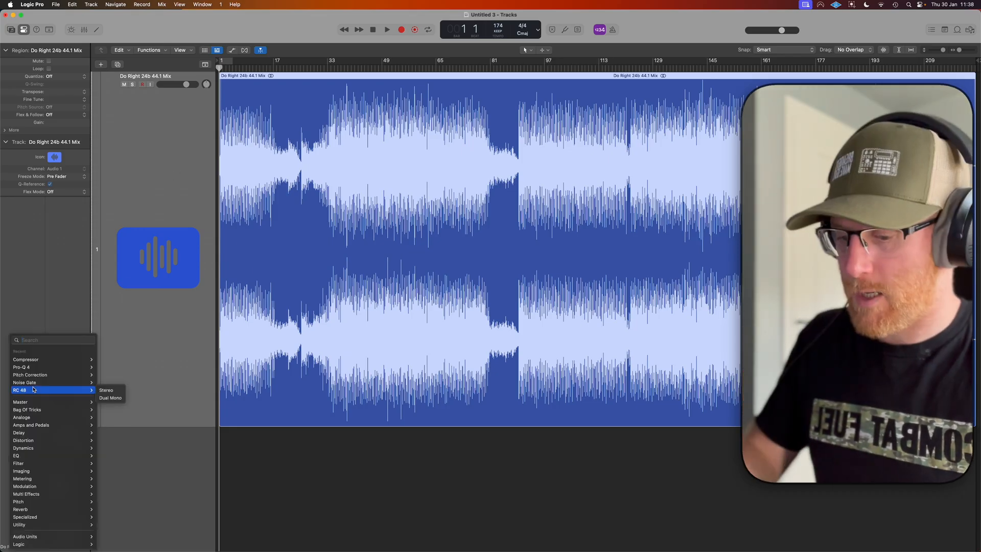
text(oz)
mouse_move(56, 171)
click(116, 169)
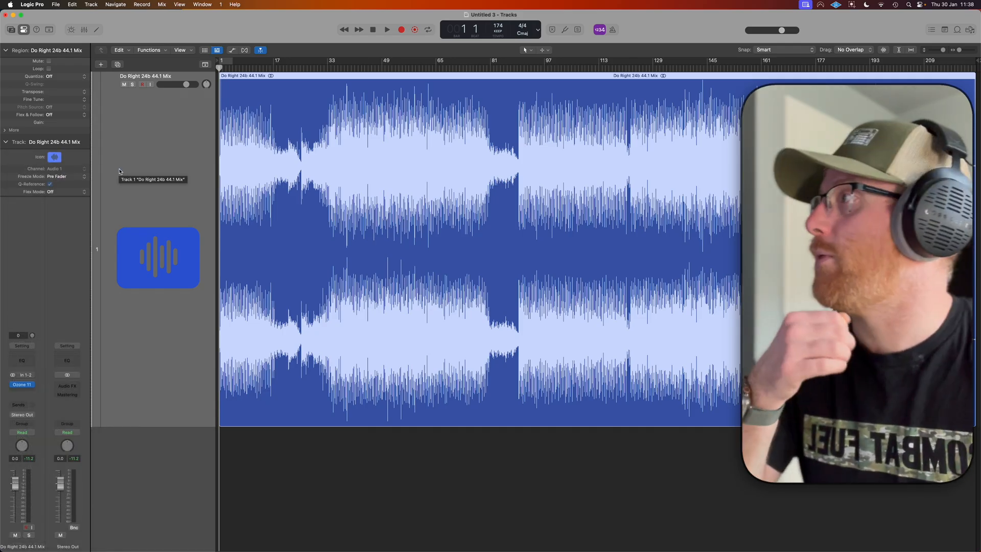
Insert Tonal Balance Control 2 and a stereo Loudness Meter below it on the Stereo Out channel.
click(78, 388)
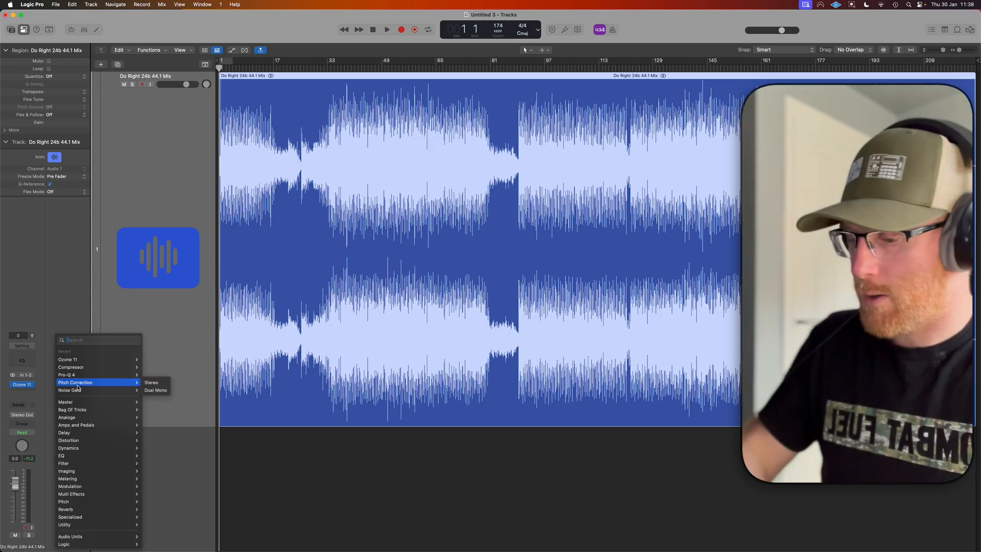
text(ton)
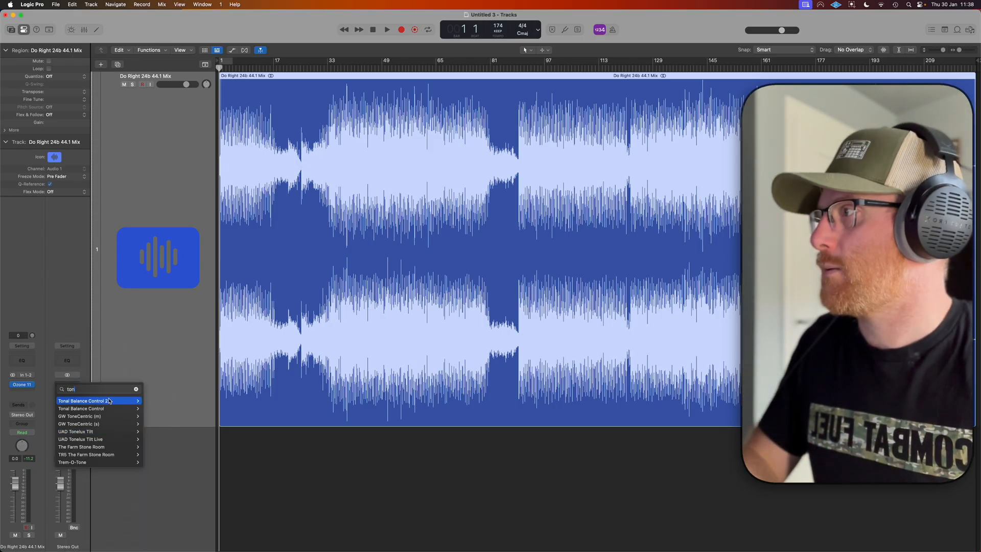
click(79, 401)
click(79, 392)
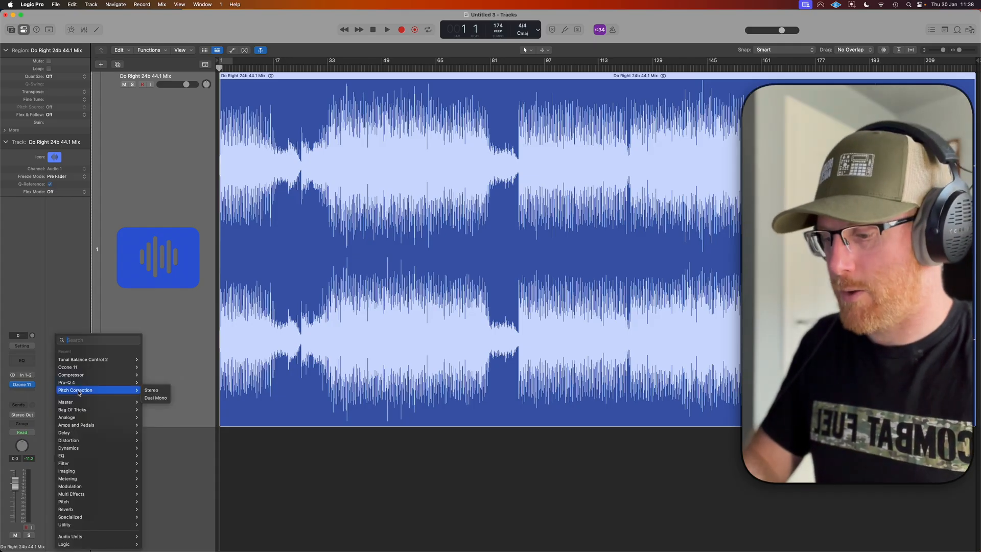
text(lou)
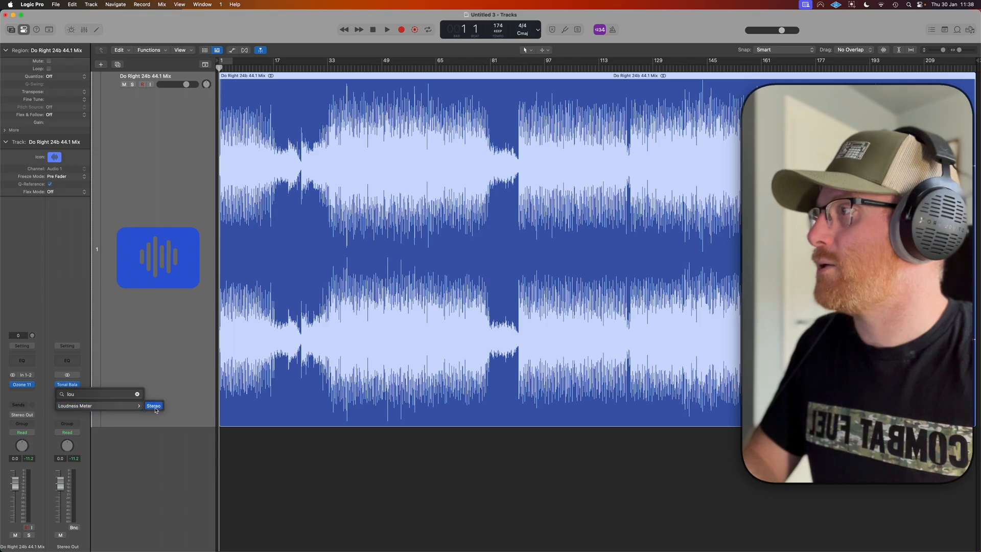
click(154, 408)
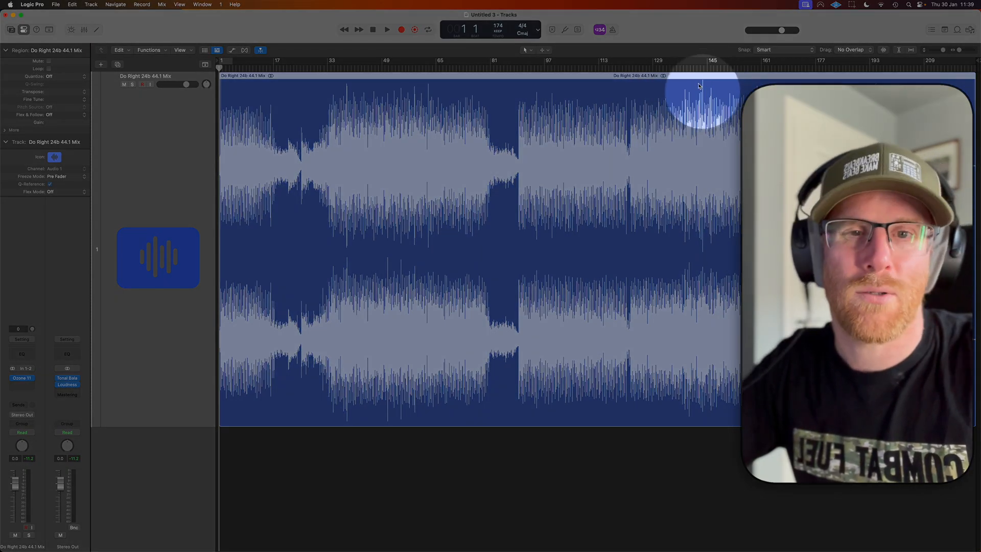
Set a short cycle range over a loud section of the mix, about bars 142 to 145.
drag(700, 62, 711, 62)
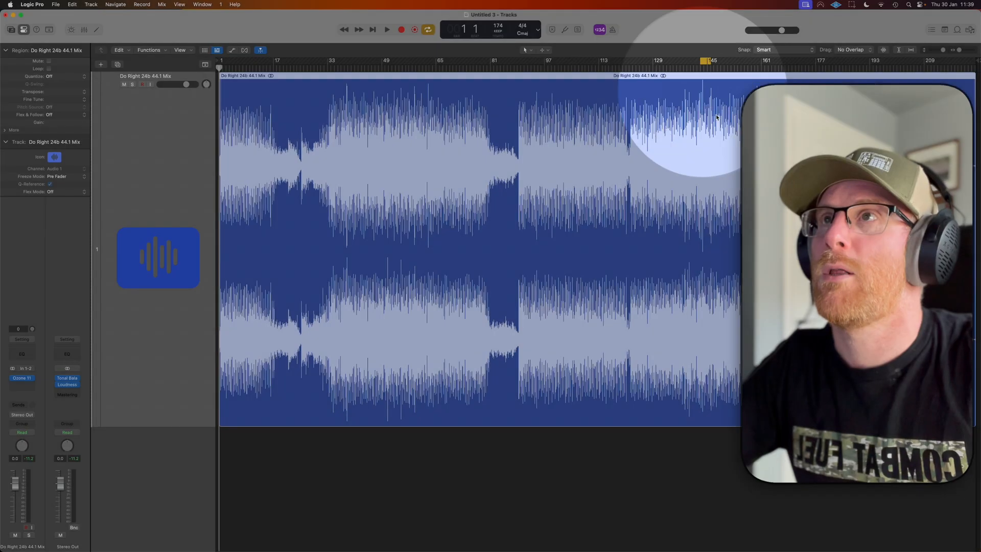
Play the loud cycled section to check the mix's peak levels, and switch off the cycle range.
key(space)
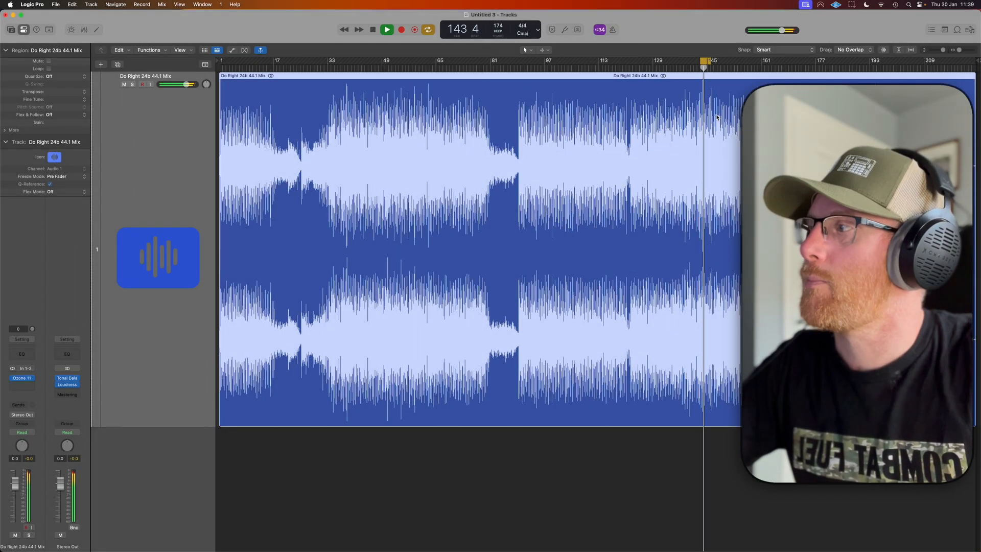
key(space)
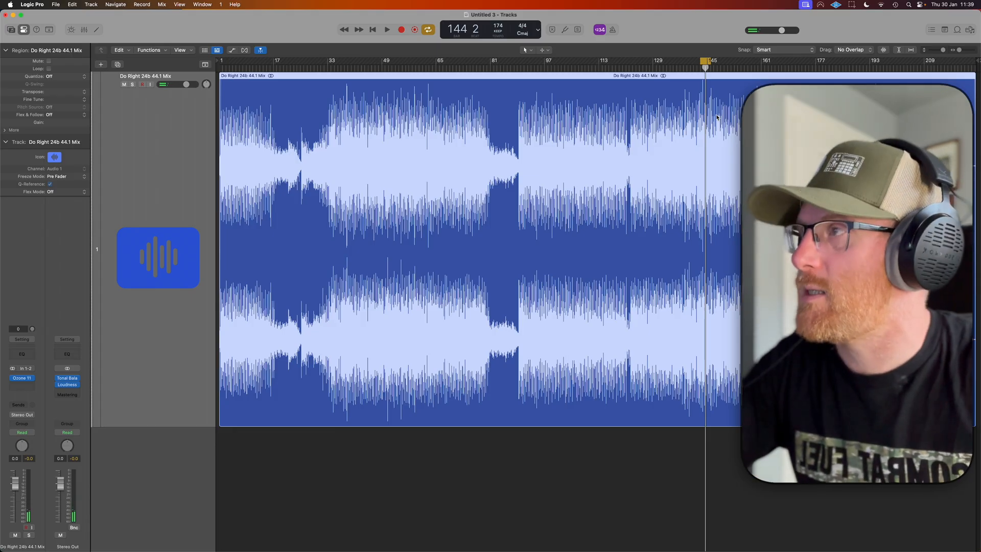
click(706, 62)
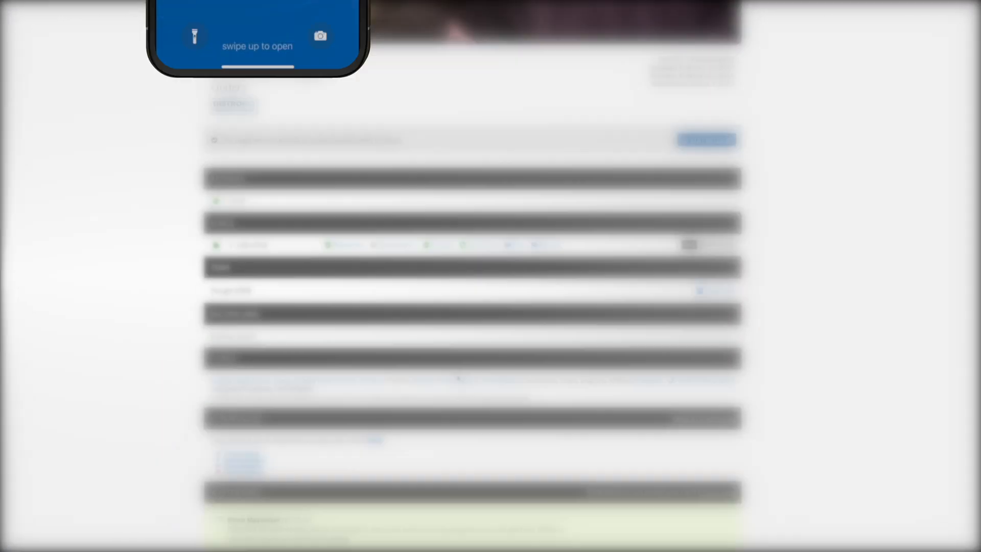
scroll(459, 377, up, 3)
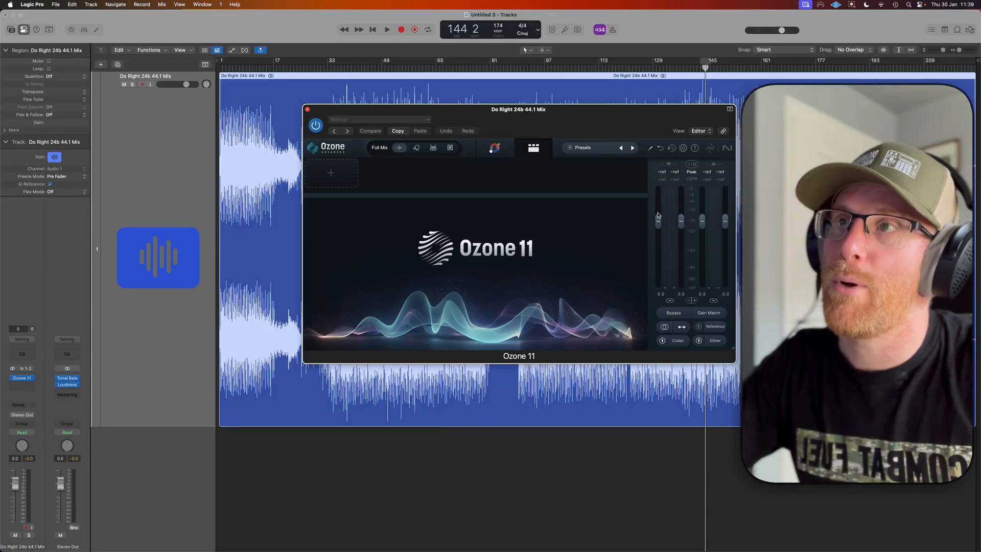
Try lowering Ozone 11's input gain to about -1.8 dB and reset it to 0 dB.
drag(658, 221, 659, 226)
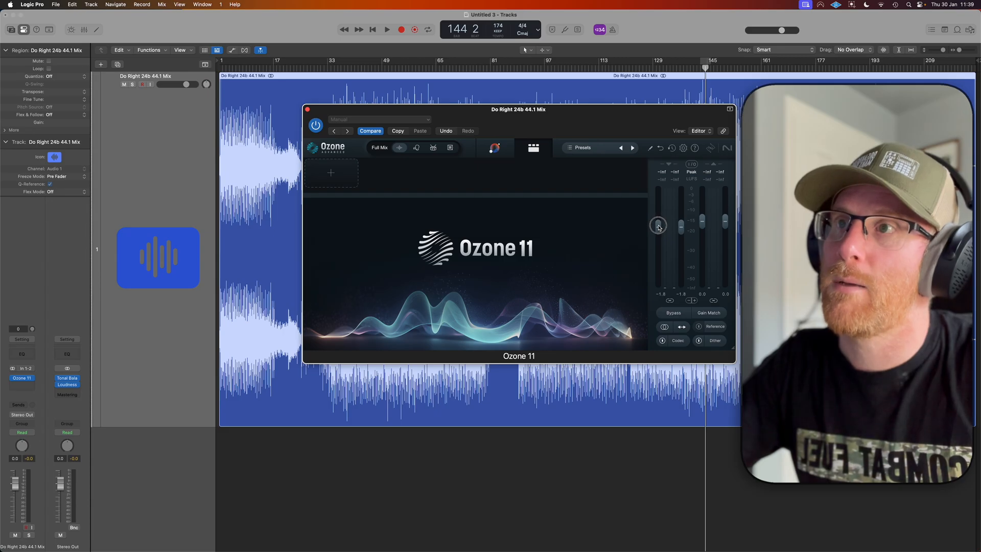
double_click(660, 226)
click(300, 141)
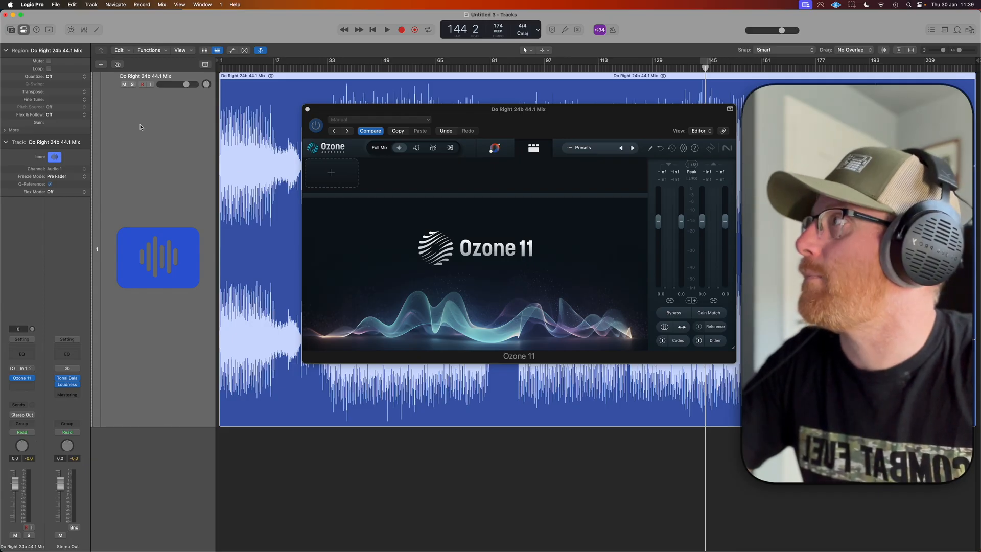
Set the Do Right mix region's gain to -3 dB in its extended region parameters.
click(6, 130)
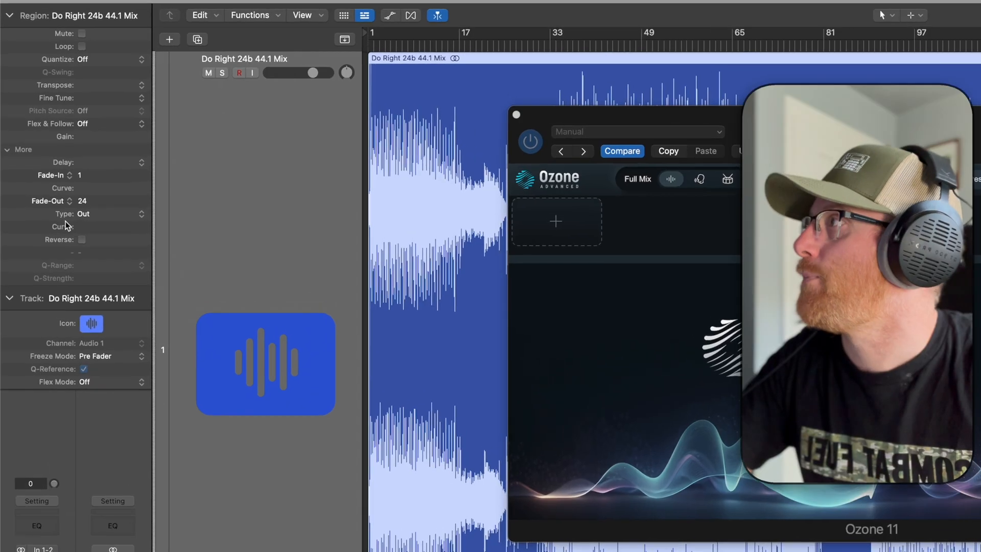
double_click(90, 135)
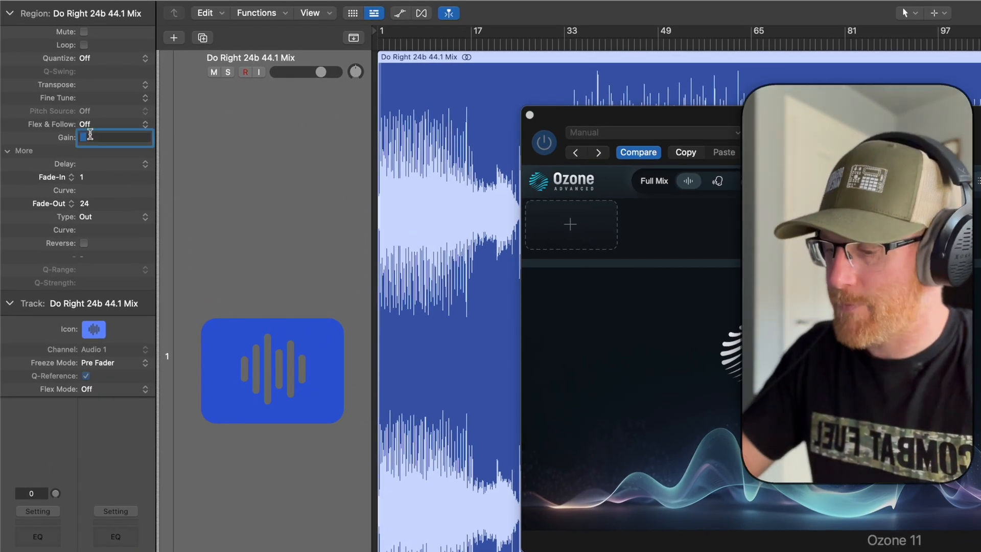
text(-3)
key(Return)
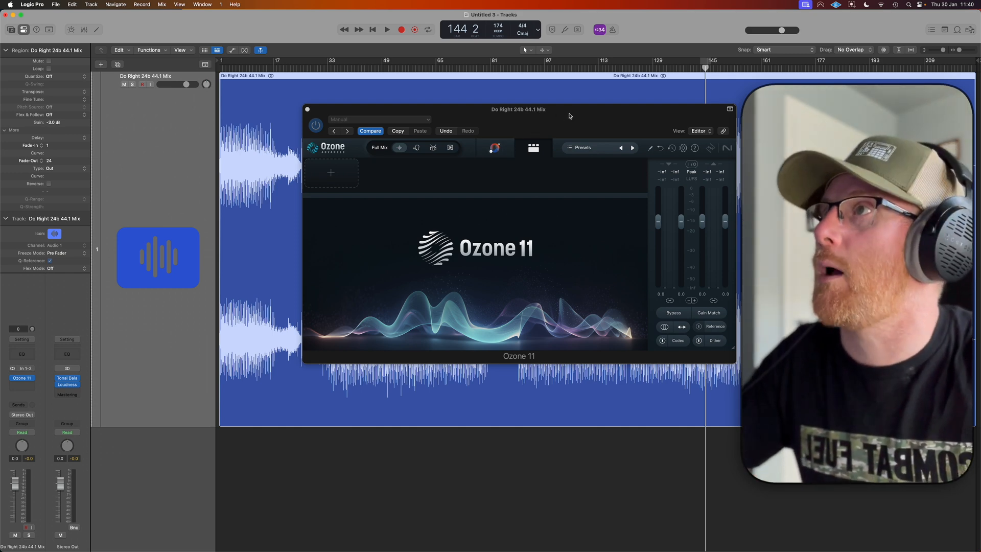
Move the Ozone 11 window clear of the waveform and set a cycle range from about bar 88 to bar 121.
drag(570, 114, 571, 115)
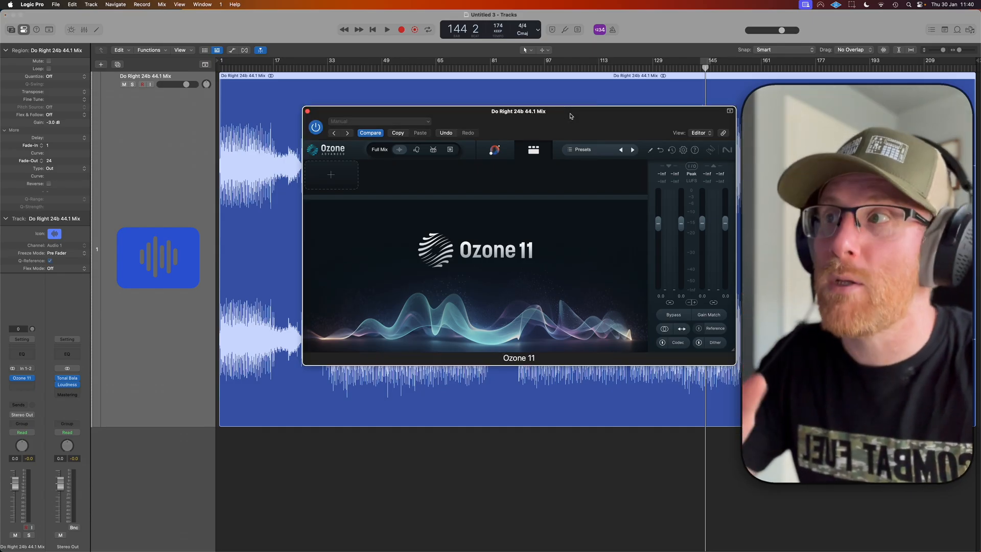
drag(570, 116, 588, 221)
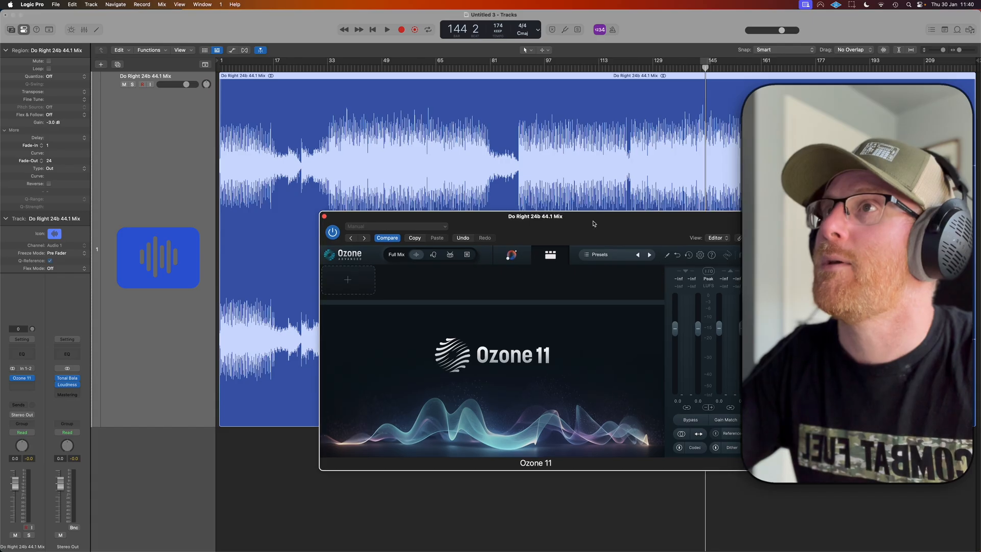
drag(518, 62, 629, 63)
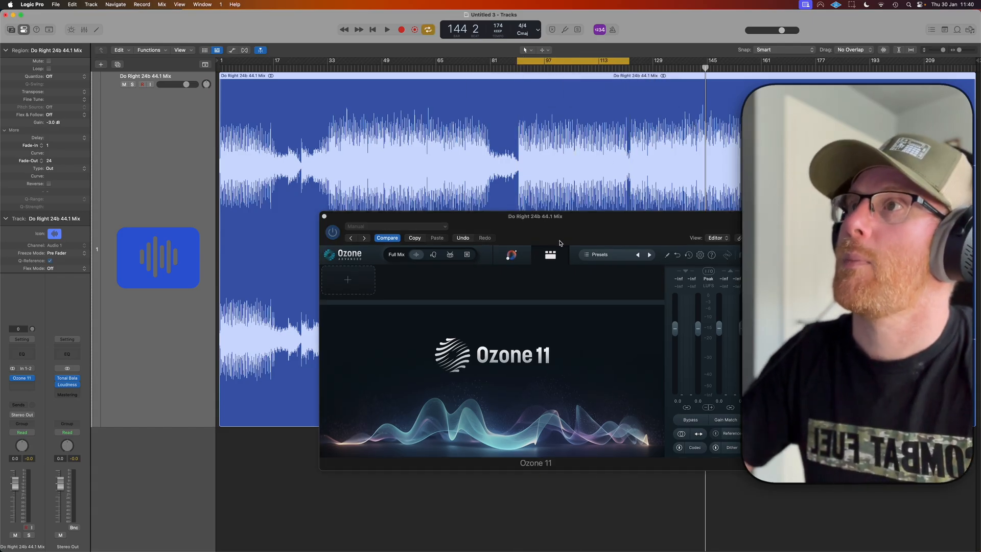
Start Ozone 11's mastering assistant and play the cycled section so that it can analyse the mix.
drag(567, 216, 574, 147)
click(520, 188)
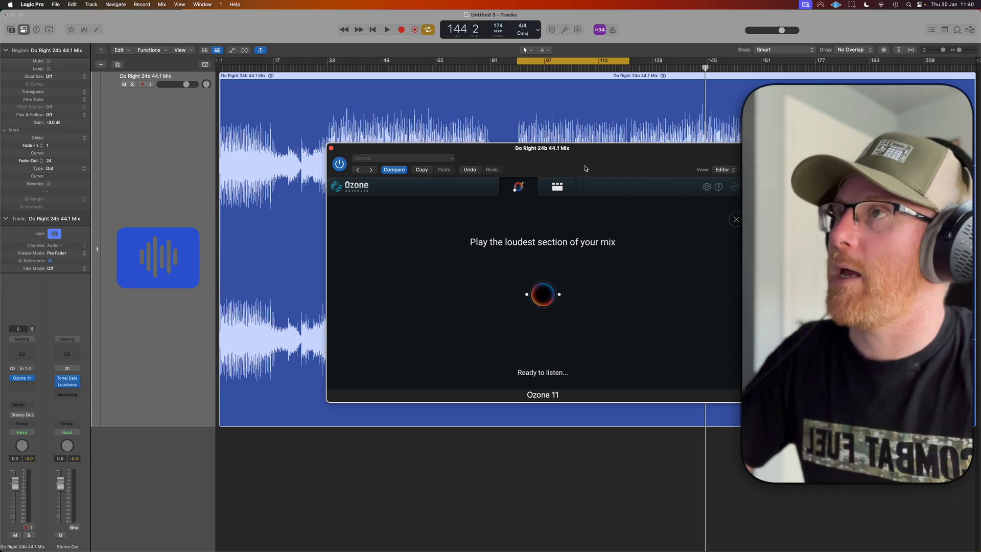
key(space)
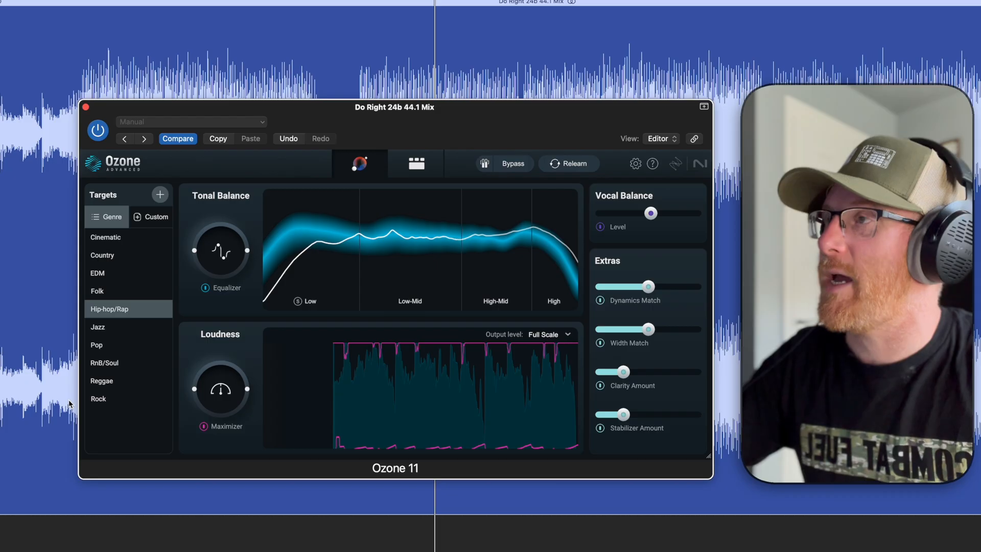
Choose the custom reference target 03 Plasticworld for the assistant and play the mix with it.
click(159, 218)
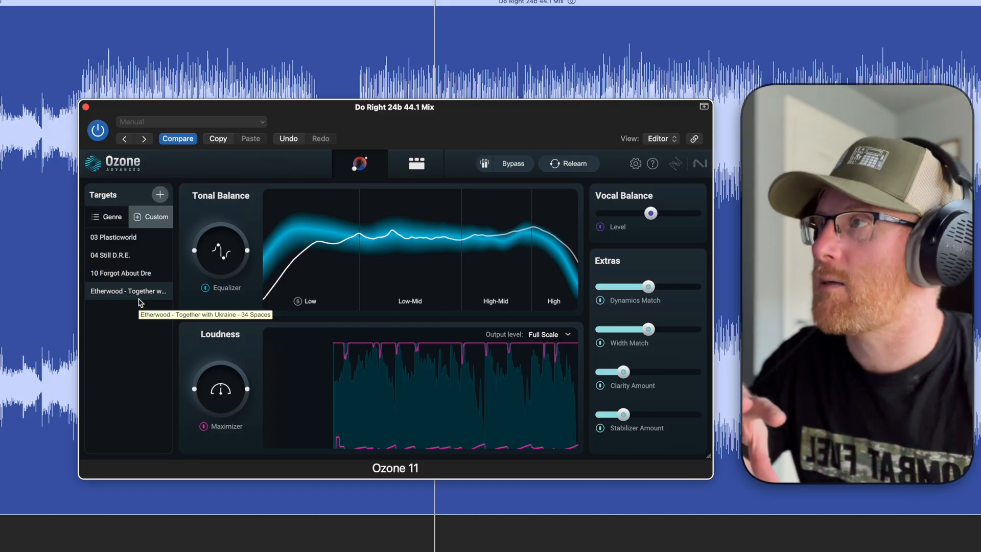
click(148, 244)
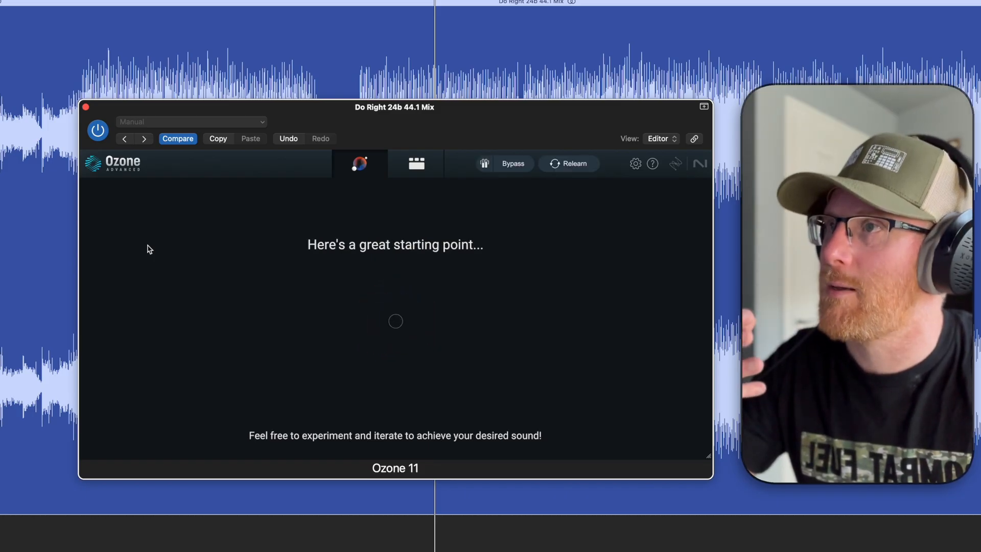
key(space)
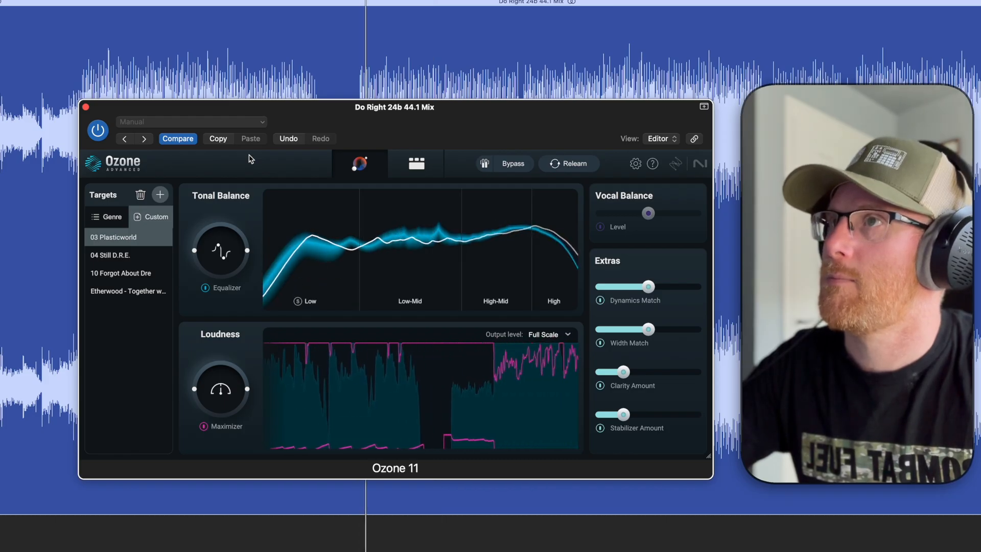
Examine the assistant's settings in the detailed module view, covering Equalizer 1, Dynamic EQ, Impact and Maximizer.
click(421, 170)
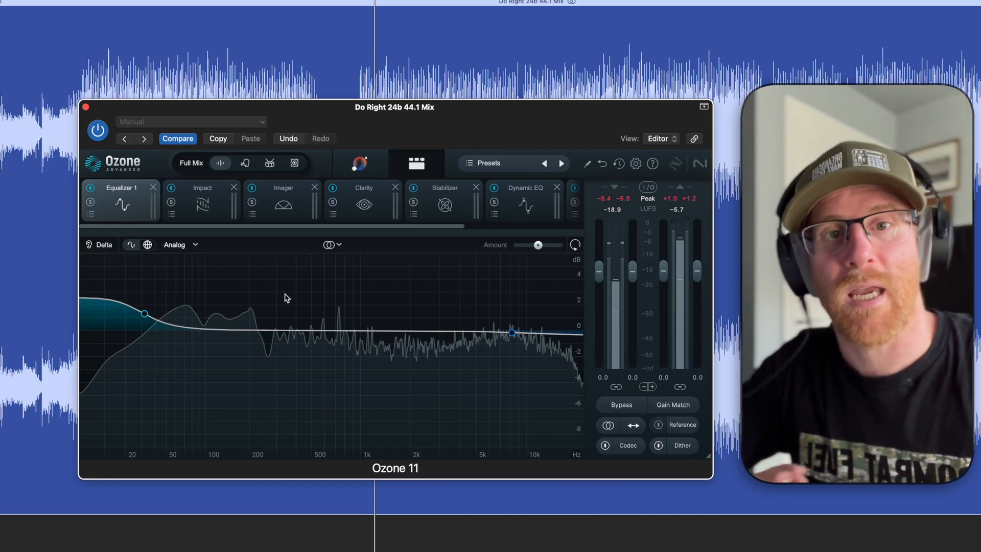
click(525, 203)
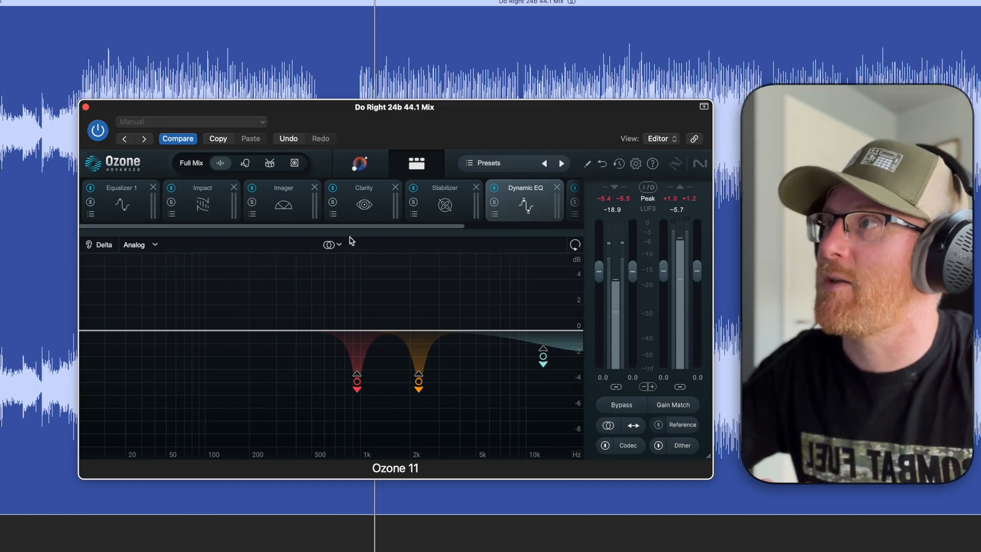
click(116, 207)
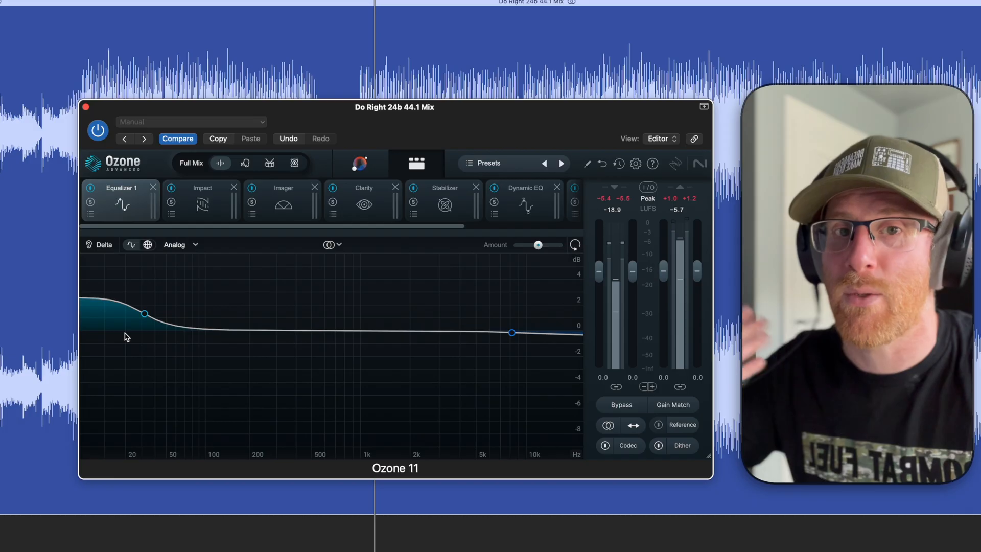
click(210, 188)
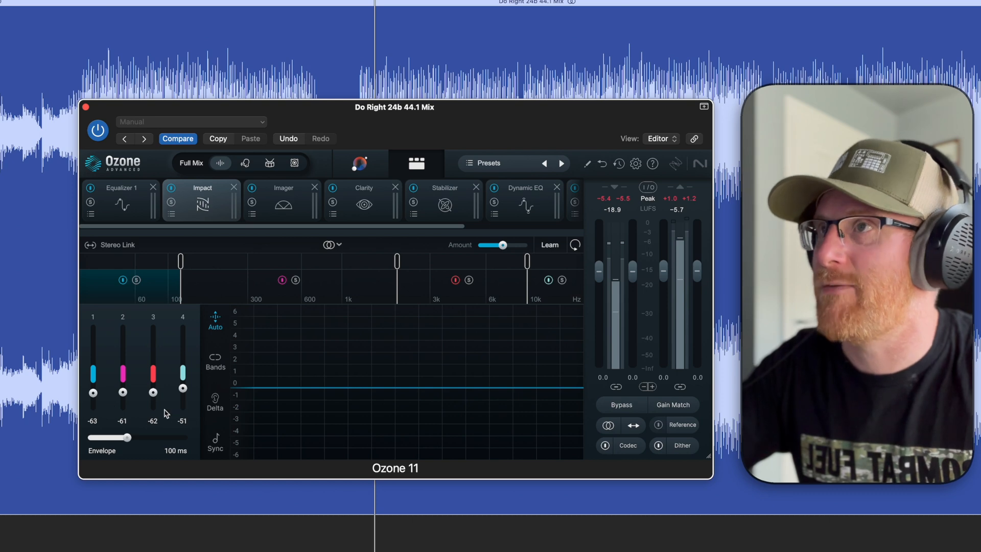
drag(429, 225, 508, 188)
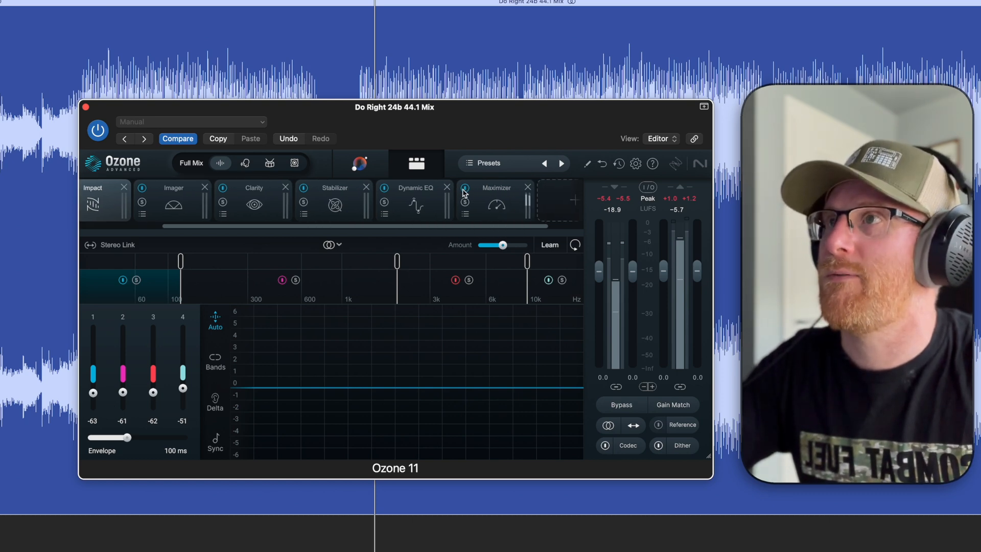
click(505, 191)
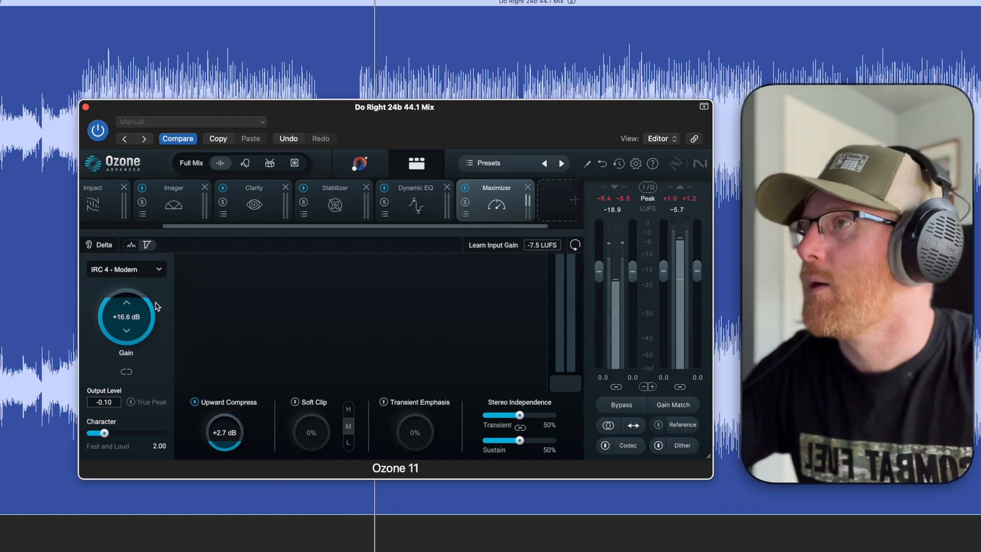
Bypass the Maximizer, Dynamic EQ, Stabilizer and Clarity modules in the Ozone chain.
click(465, 188)
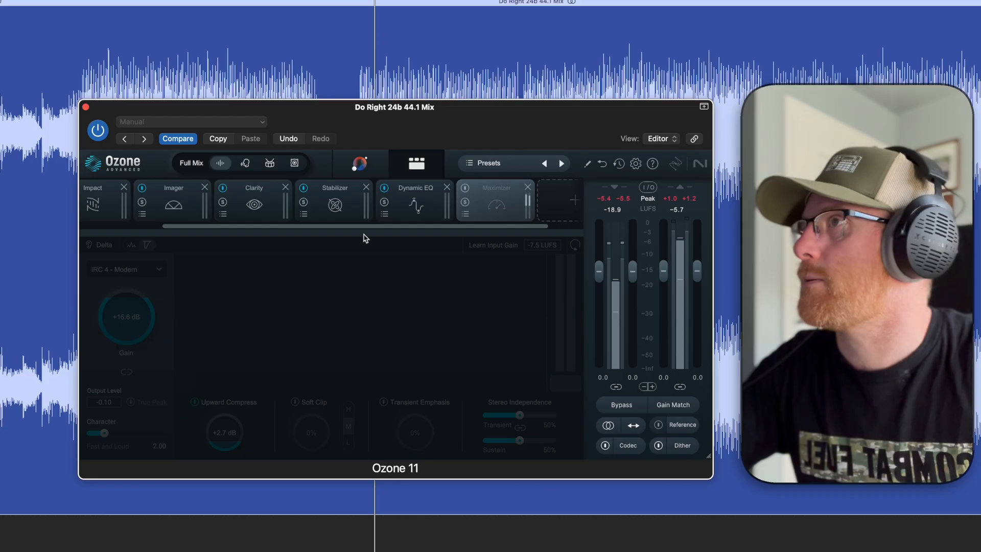
click(385, 188)
click(304, 188)
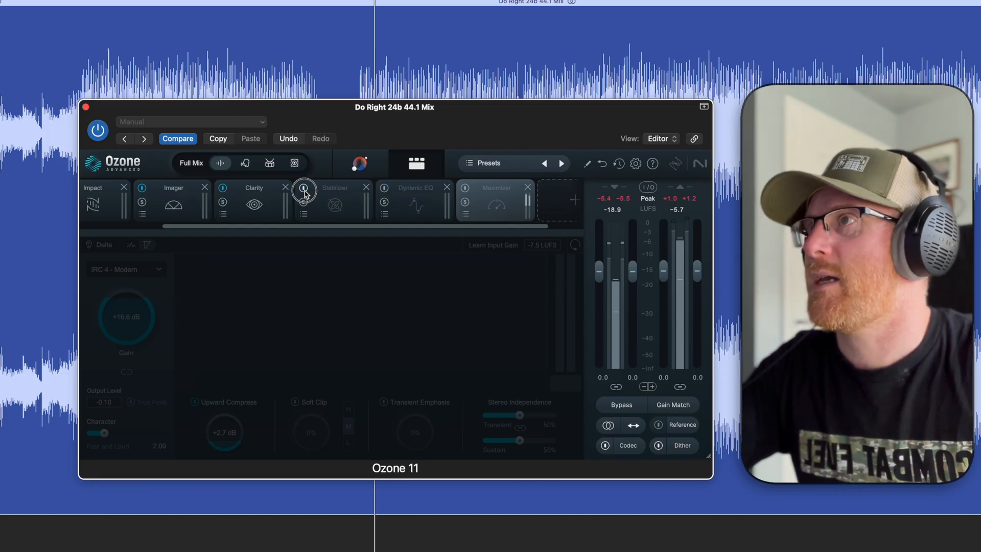
click(222, 188)
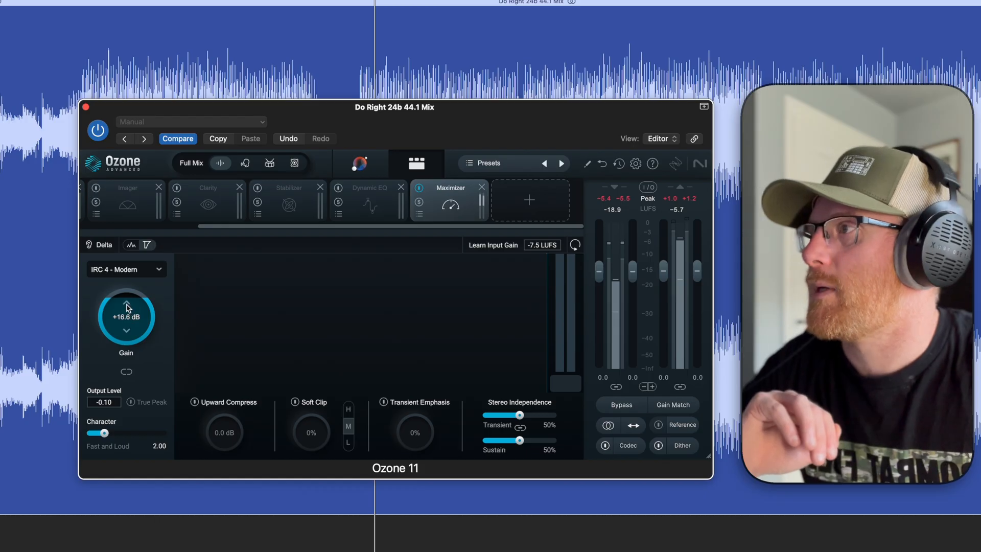
Set the Maximizer's output level to -0.03 and enable True Peak limiting.
double_click(108, 405)
text(-0.03)
key(Return)
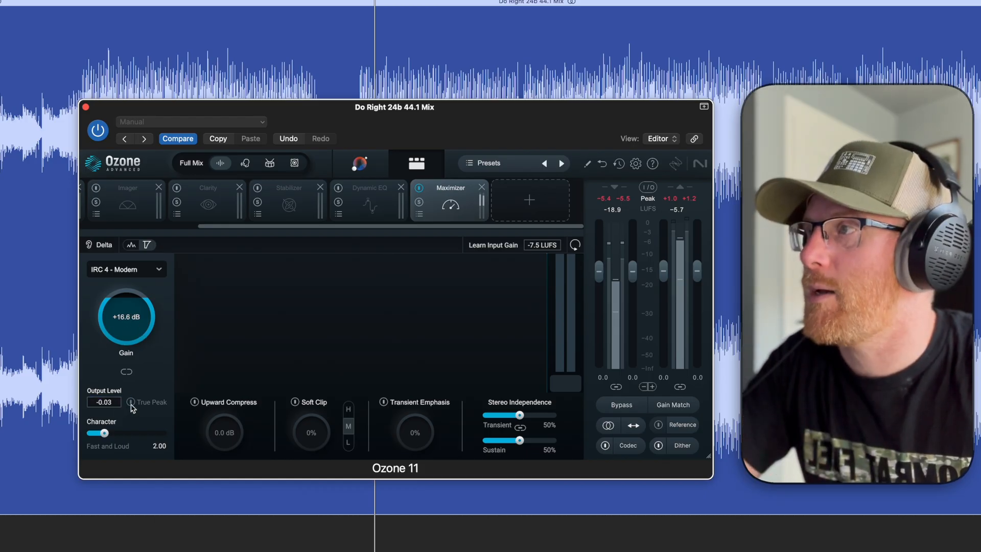
click(131, 403)
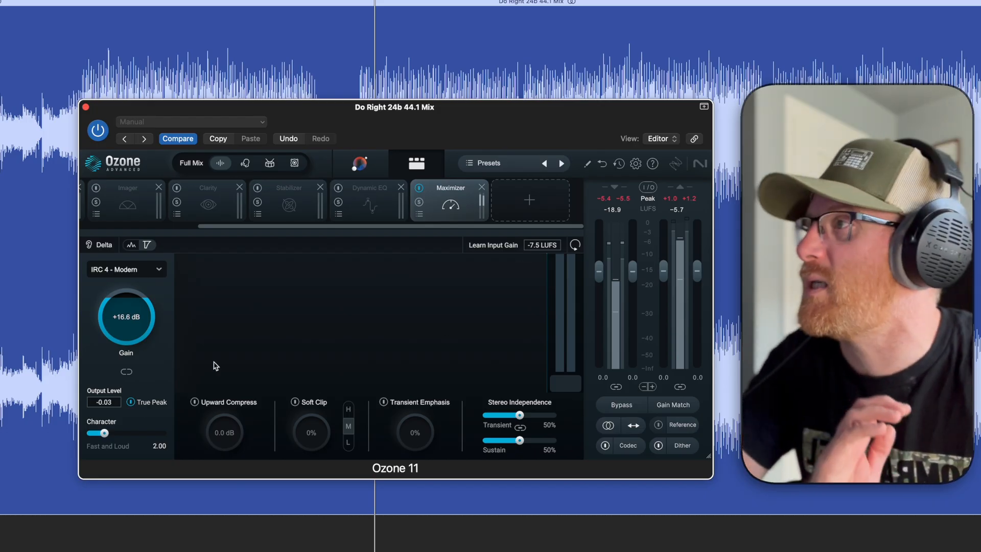
Lower the Maximizer's gain to +1.7 dB, and raise it to +8.0 dB while playing the mix.
drag(126, 319, 122, 455)
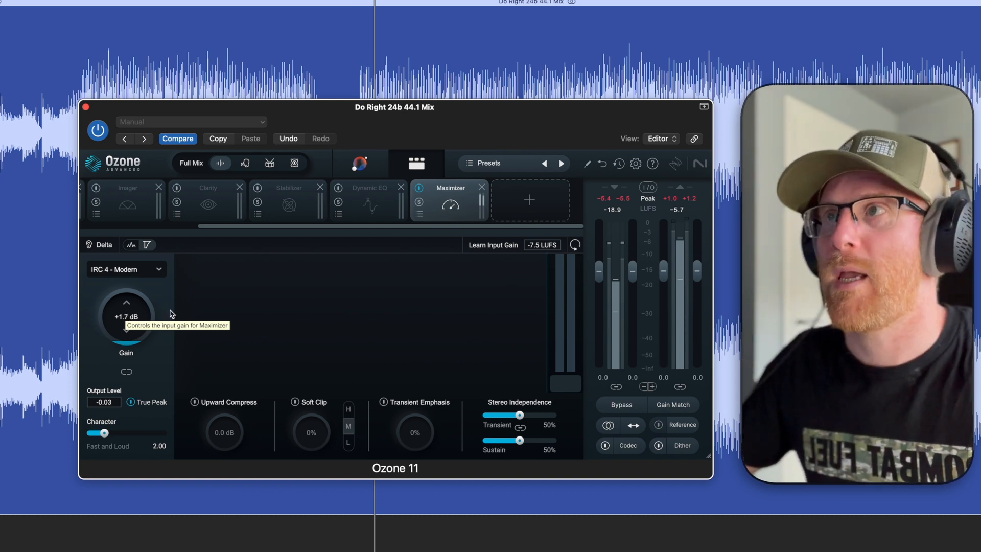
key(space)
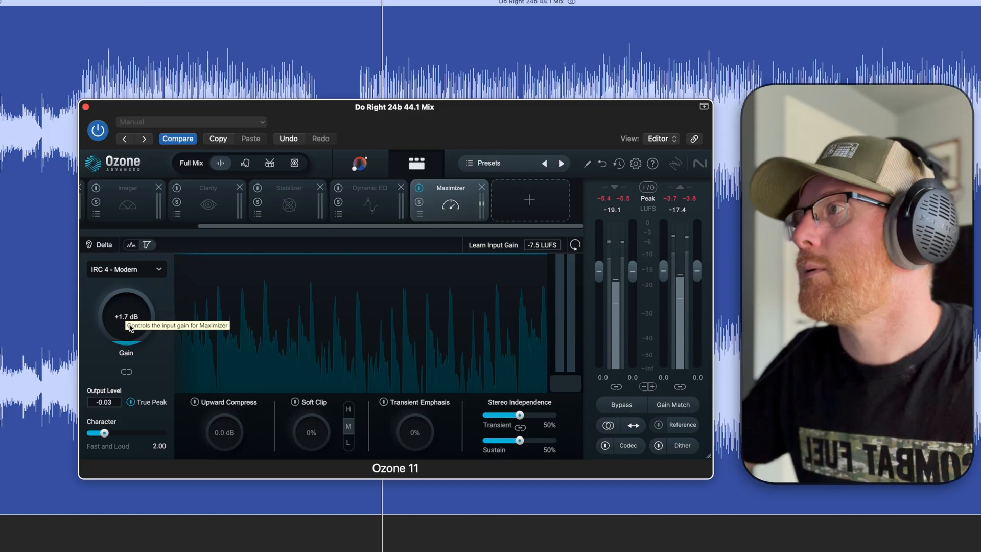
drag(119, 331, 131, 308)
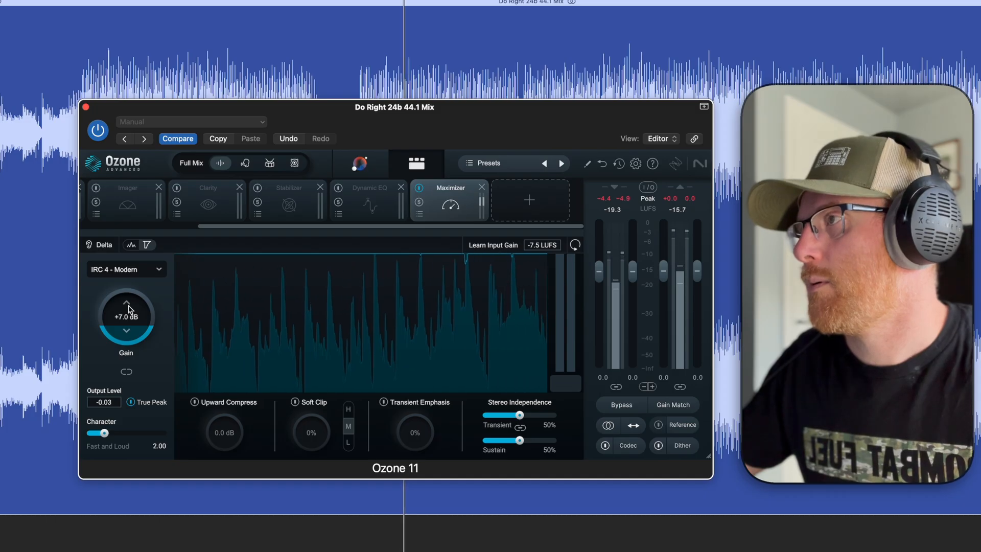
drag(128, 320, 132, 316)
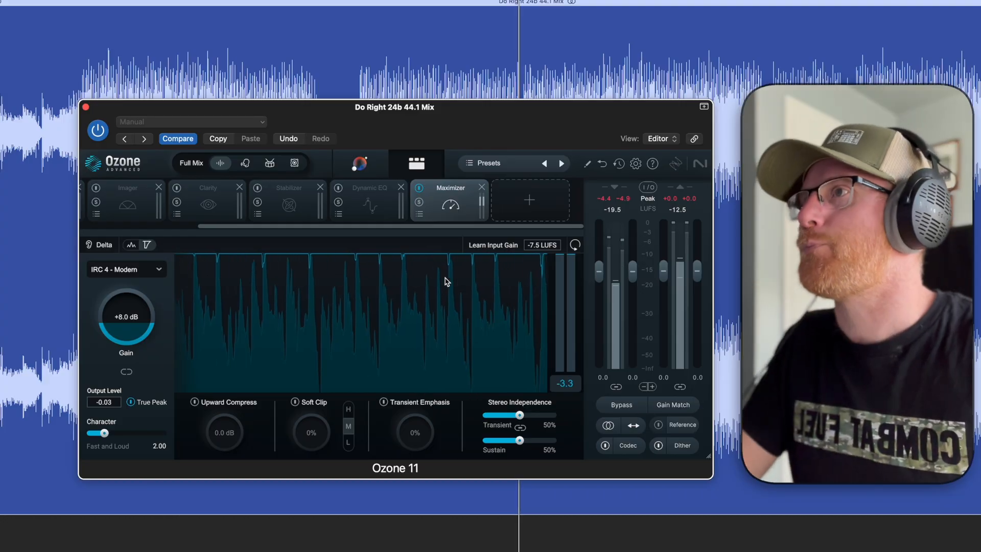
Enable Equalizer 1 and flatten its 31 Hz low-shelf band to about -0.1 dB.
drag(337, 227, 109, 223)
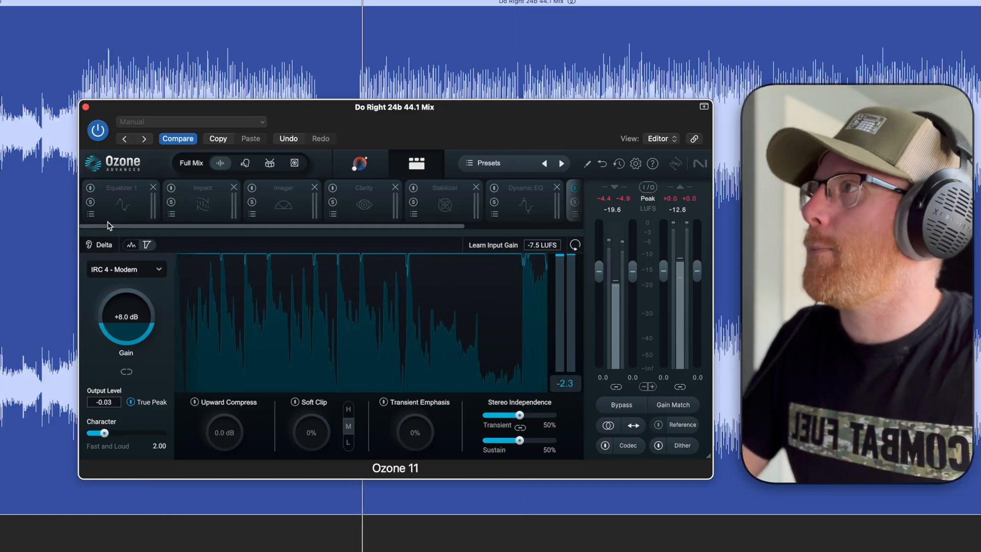
click(111, 207)
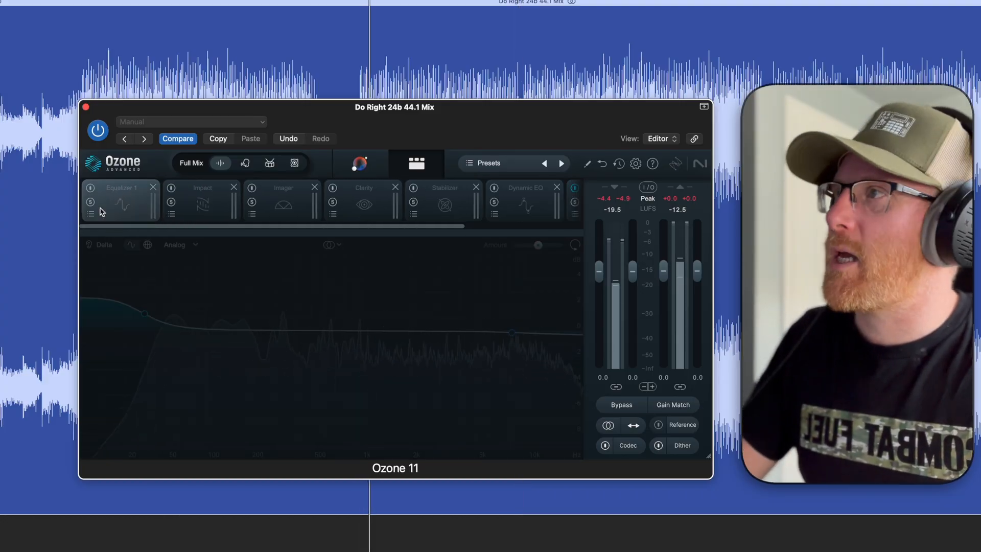
click(90, 188)
drag(145, 317, 143, 335)
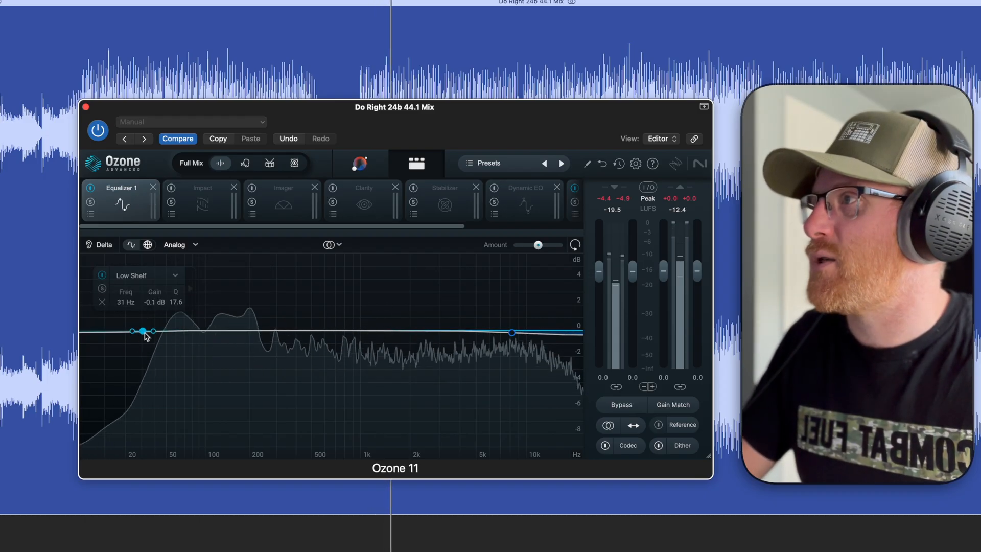
Set the frequency of Equalizer 1's low-shelf band to 20 Hz.
drag(141, 331, 128, 331)
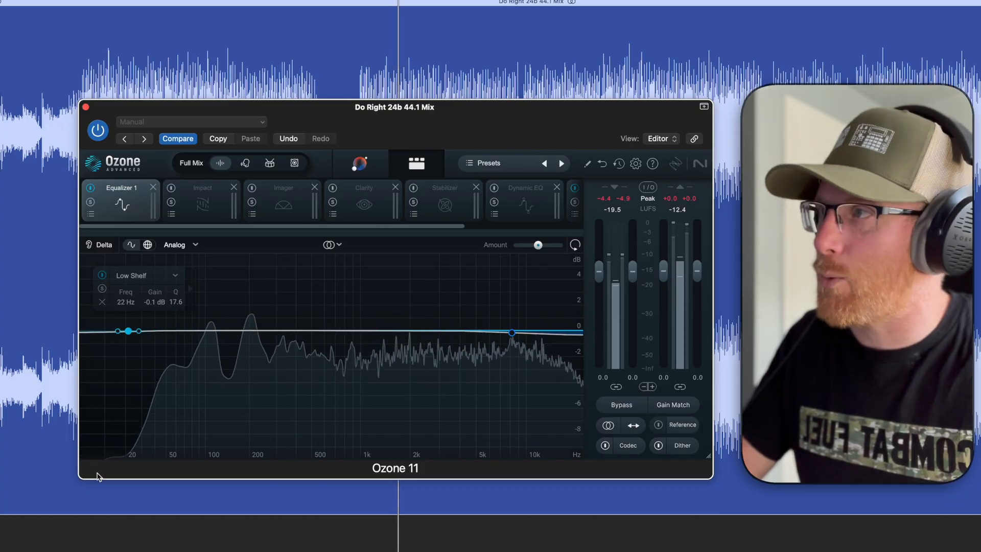
click(124, 302)
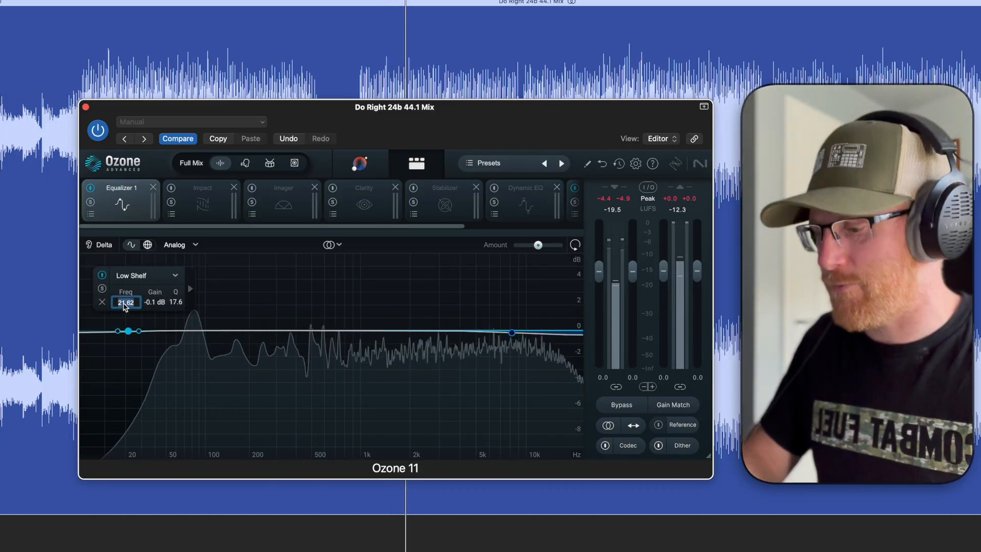
text(20)
key(Return)
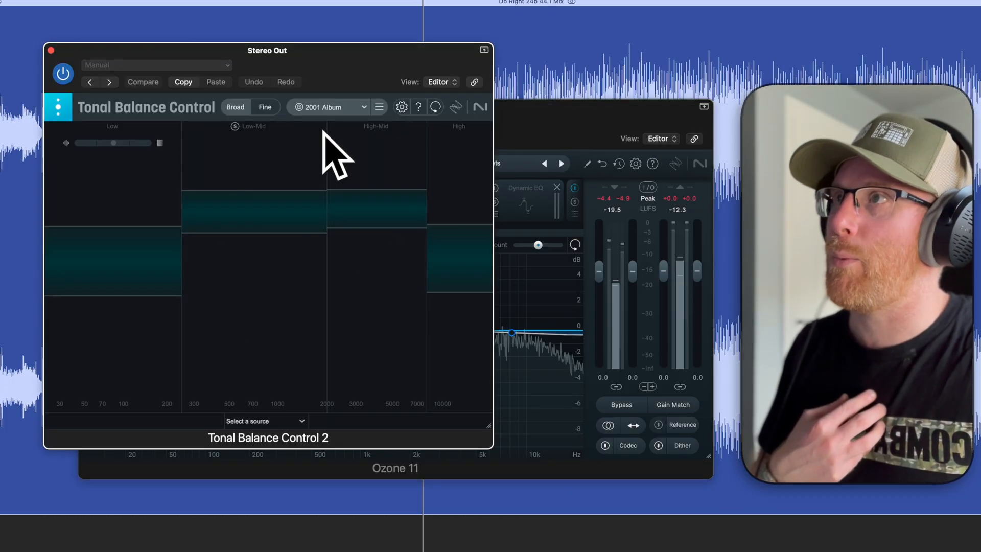
Show Tonal Balance Control's fine view, choose the Plastic target curve and close the plug-in window.
click(265, 106)
click(360, 107)
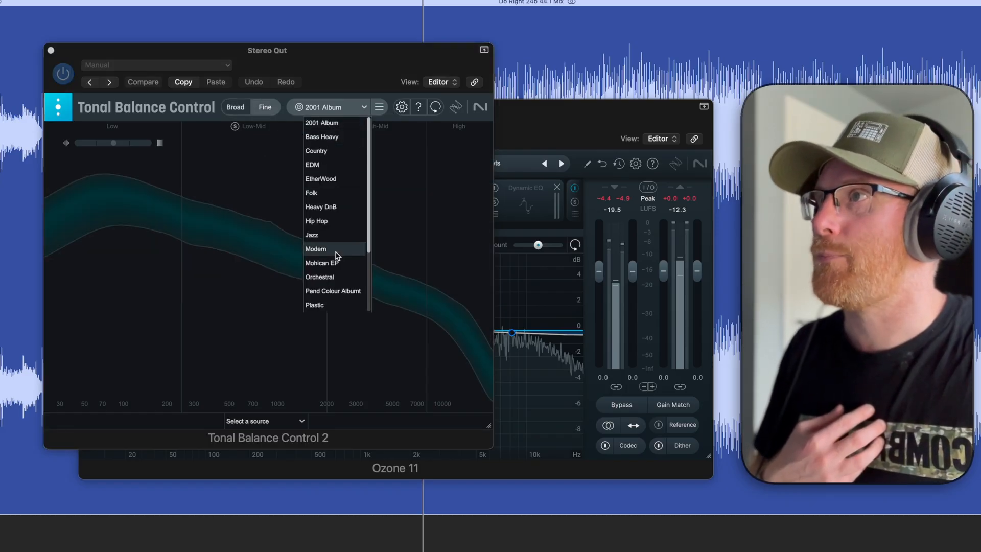
click(329, 305)
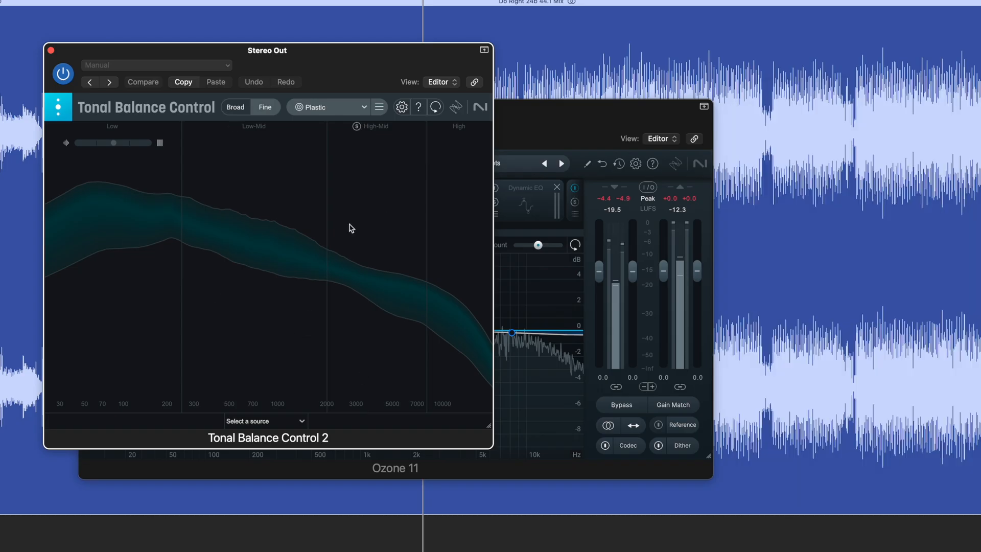
click(52, 52)
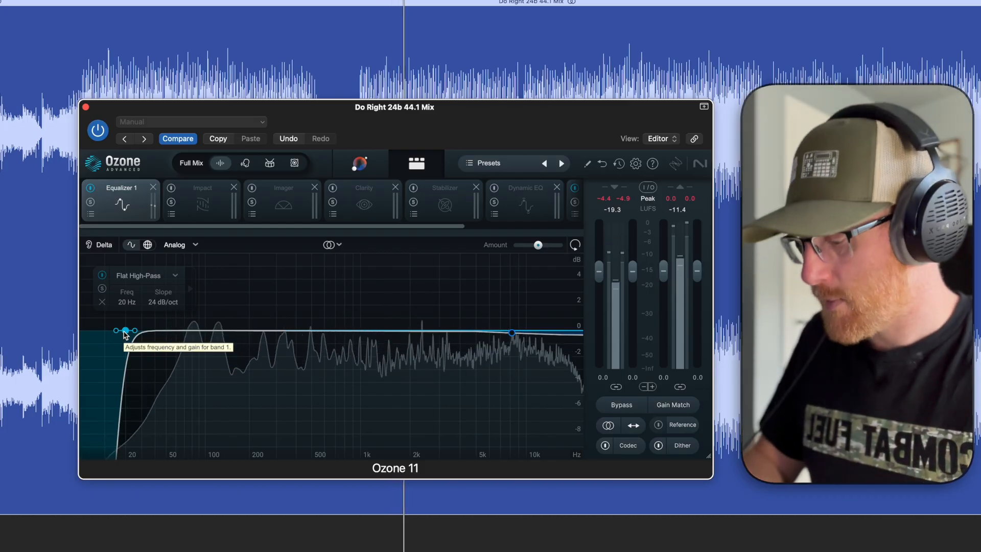
Audition Equalizer 1's flat high-pass band up to about 43 Hz and settle its frequency at 32 Hz.
click(125, 332)
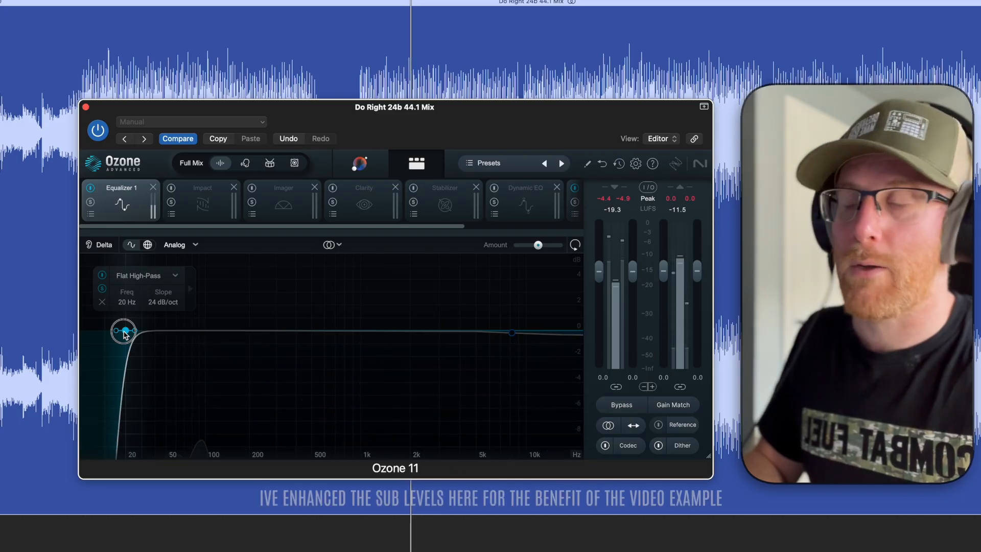
drag(125, 333, 159, 335)
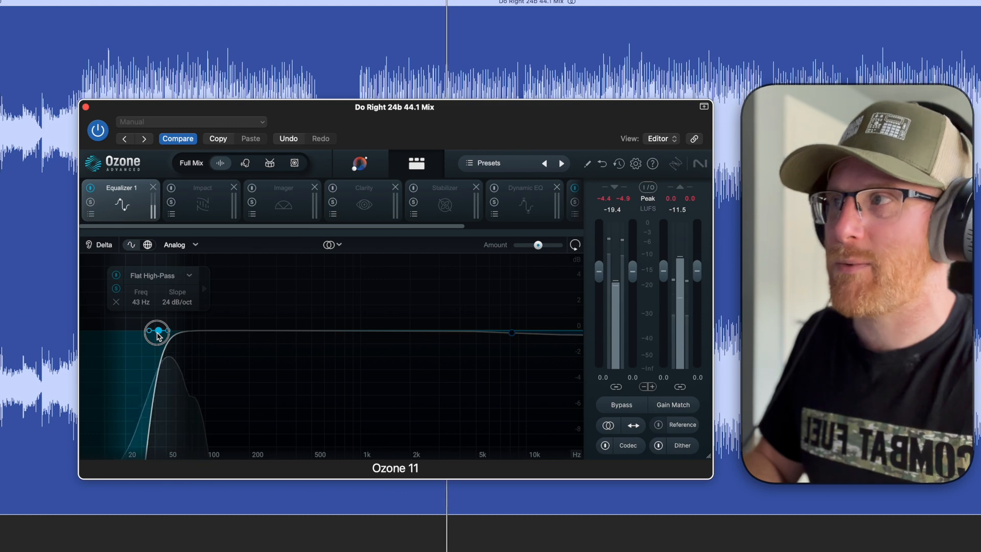
drag(159, 335, 157, 335)
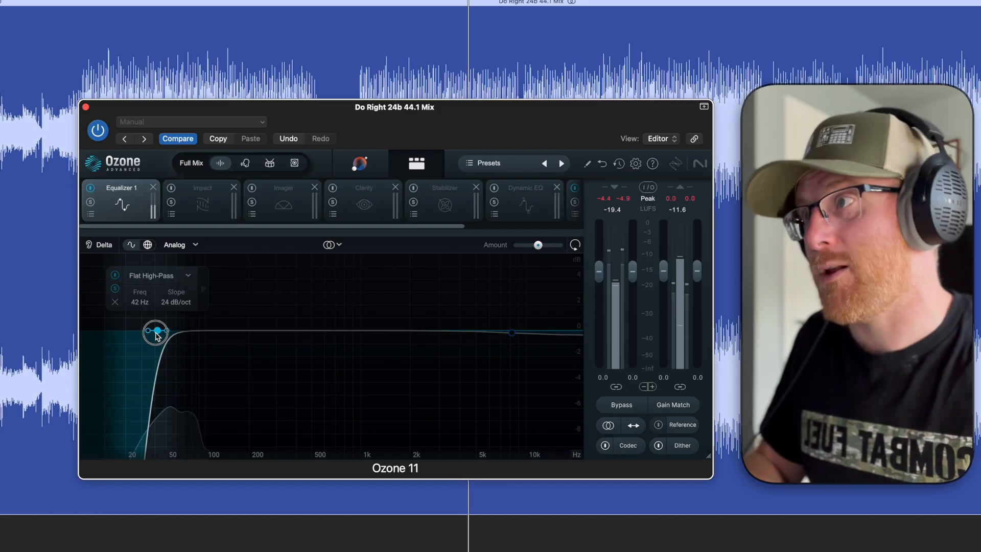
drag(157, 336, 144, 336)
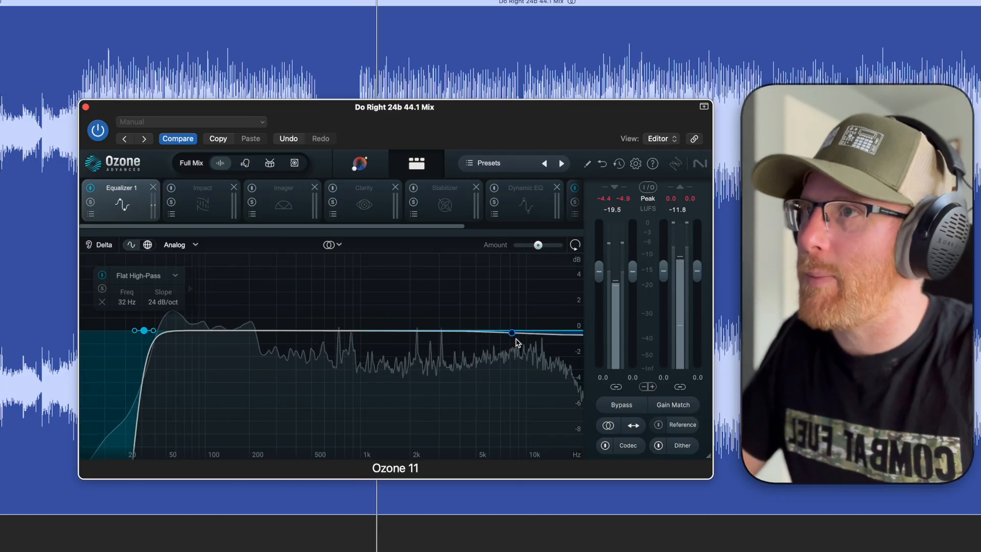
Lower the 8236 Hz high-shelf band to -1.1 dB and compare the mix with the band on and bypassed.
click(512, 334)
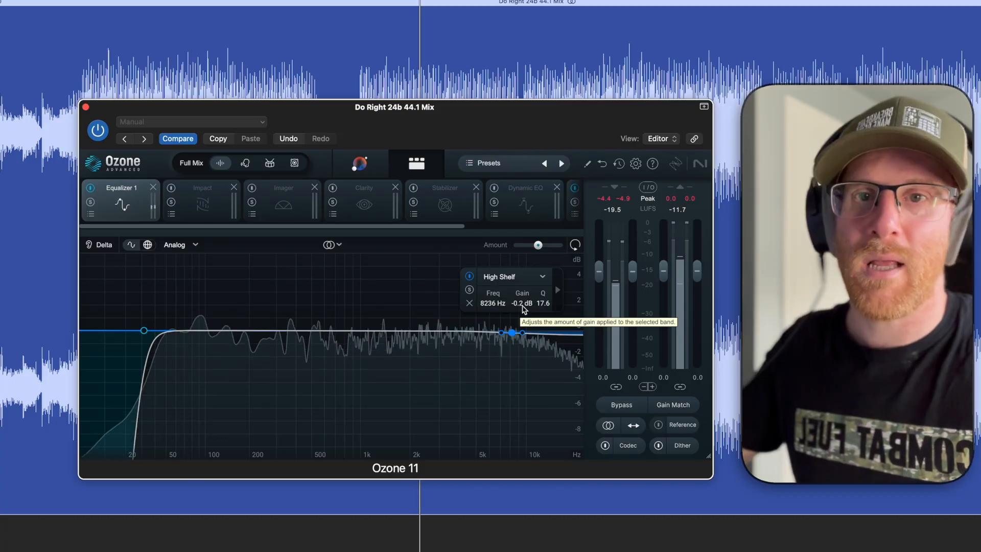
click(470, 278)
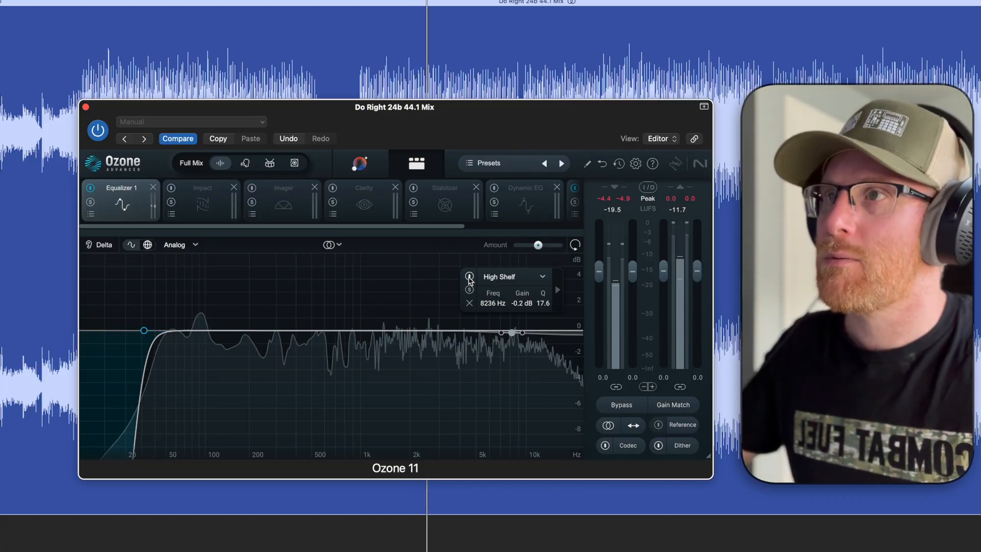
click(470, 278)
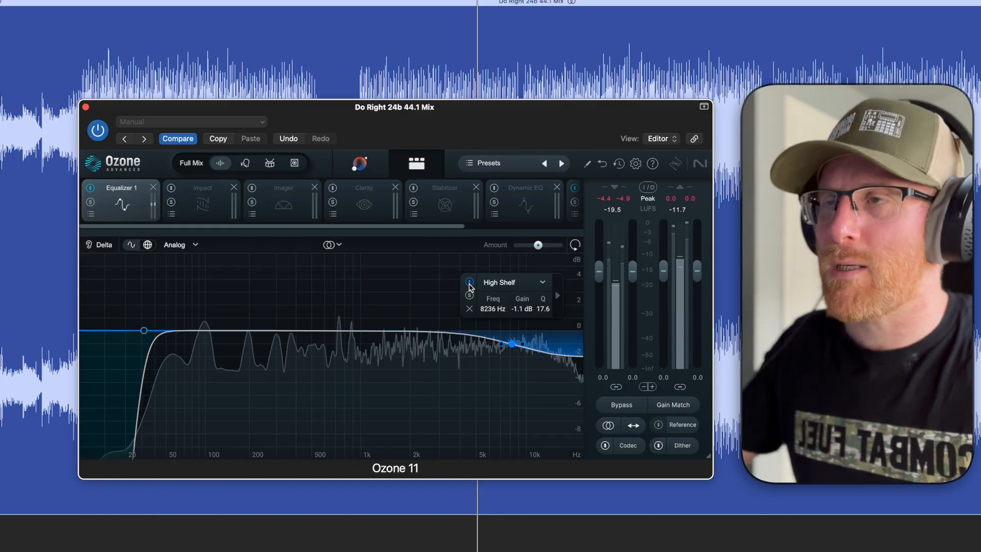
click(469, 283)
click(469, 283)
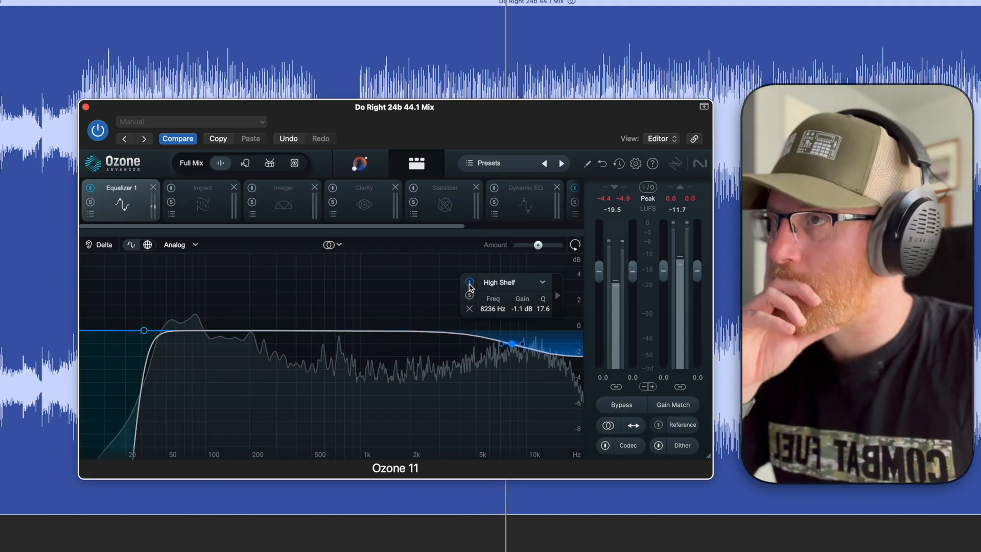
click(469, 283)
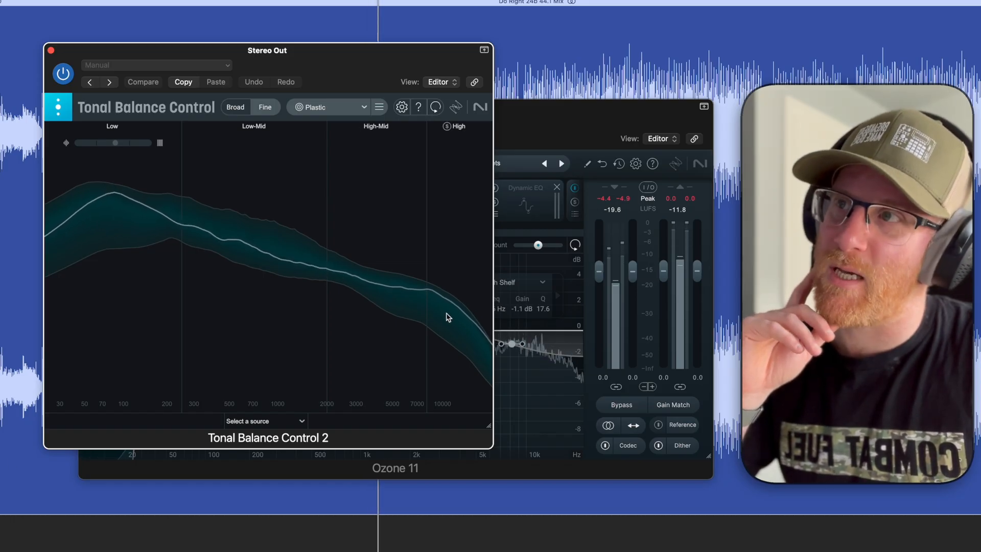
Move the Tonal Balance Control window aside and re-enable the high-shelf band in Ozone.
drag(381, 68, 381, 69)
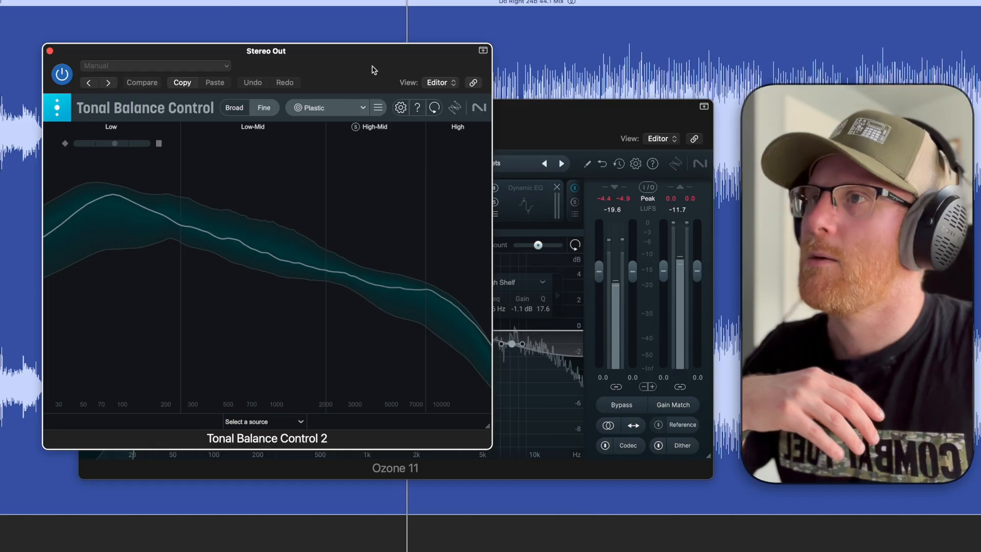
drag(372, 70, 259, 69)
click(470, 282)
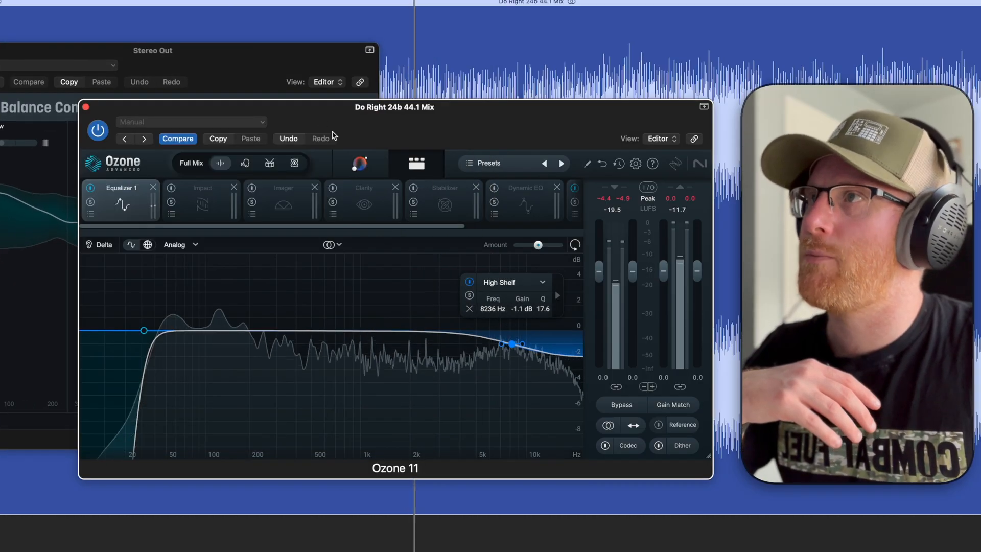
Set the high shelf to 9973 Hz, -0.5 dB and Q 11.1 while checking the Tonal Balance Control curve.
click(265, 53)
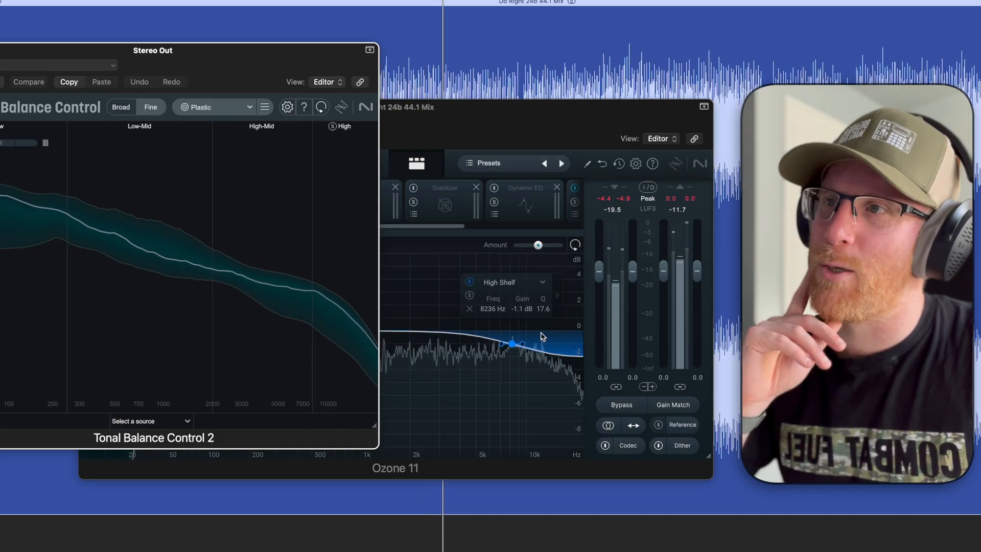
drag(514, 348, 534, 339)
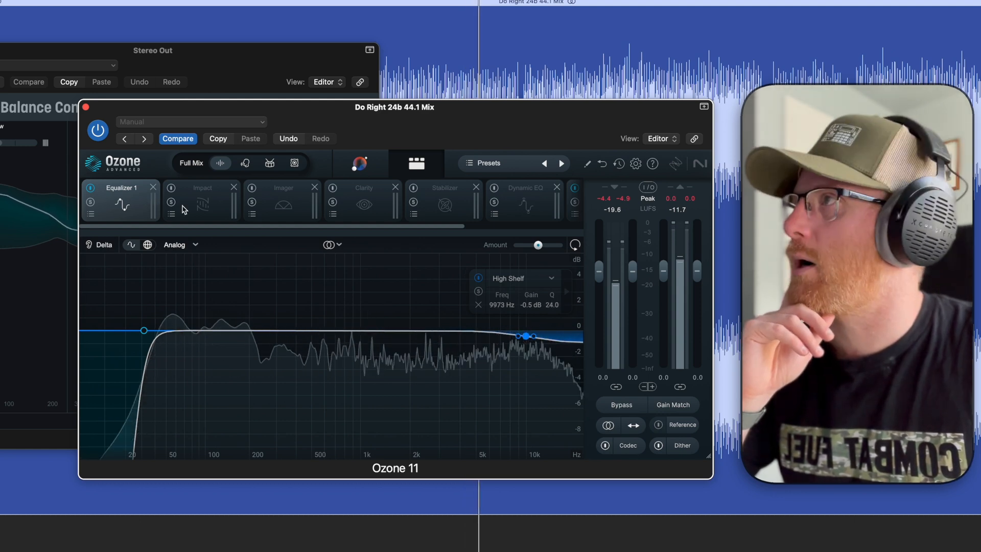
click(233, 70)
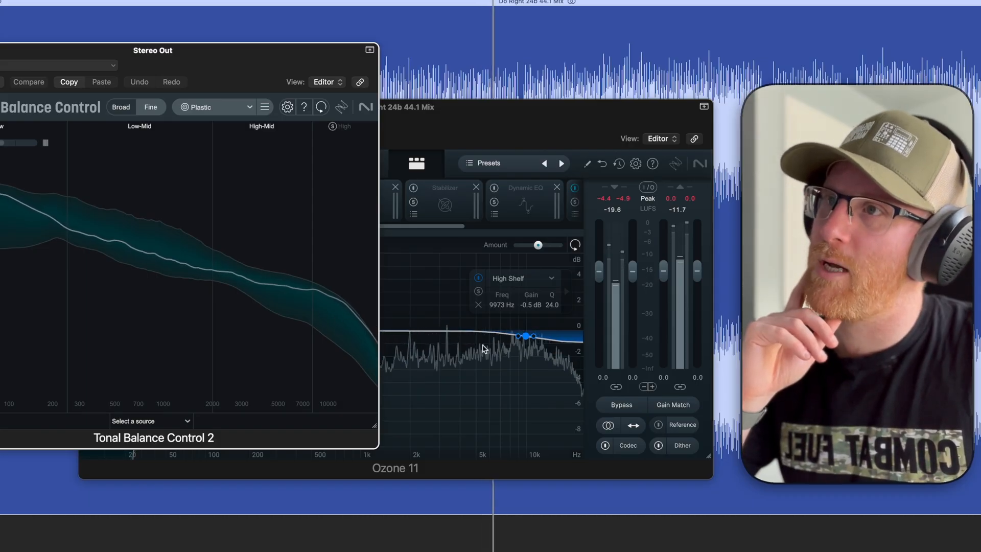
click(516, 339)
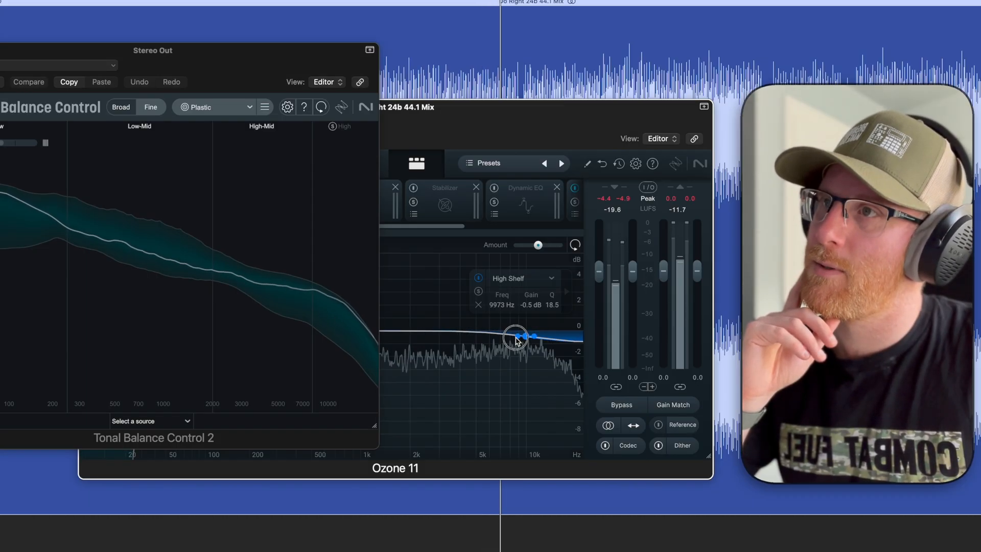
click(525, 339)
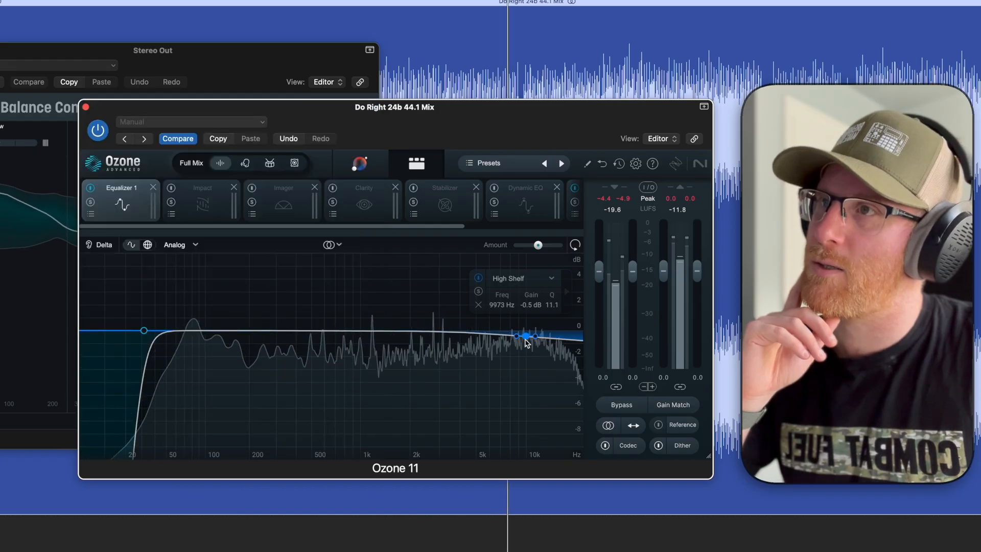
click(270, 68)
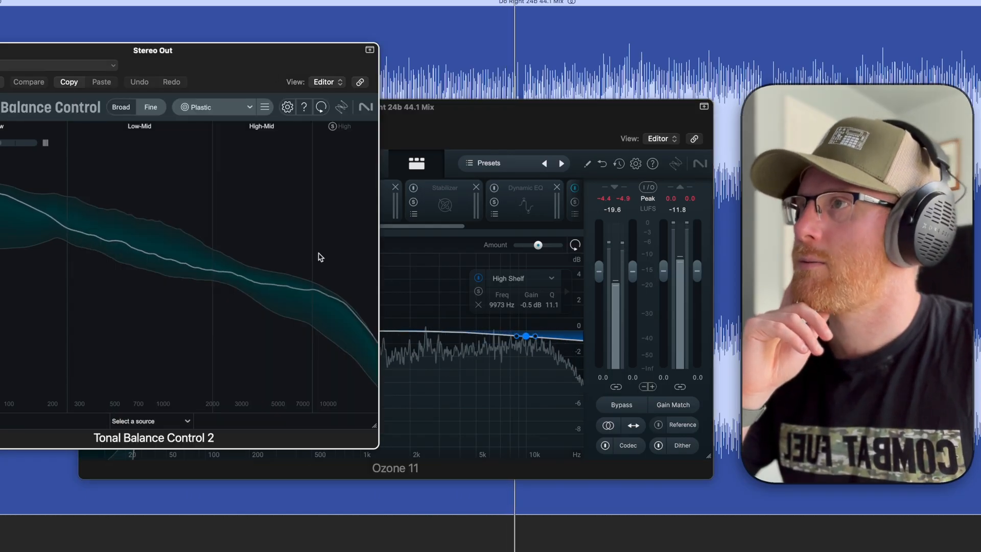
Shift the high shelf to 9896 Hz at -1.0 dB and check the mix in Tonal Balance Control.
drag(525, 337, 525, 344)
click(236, 65)
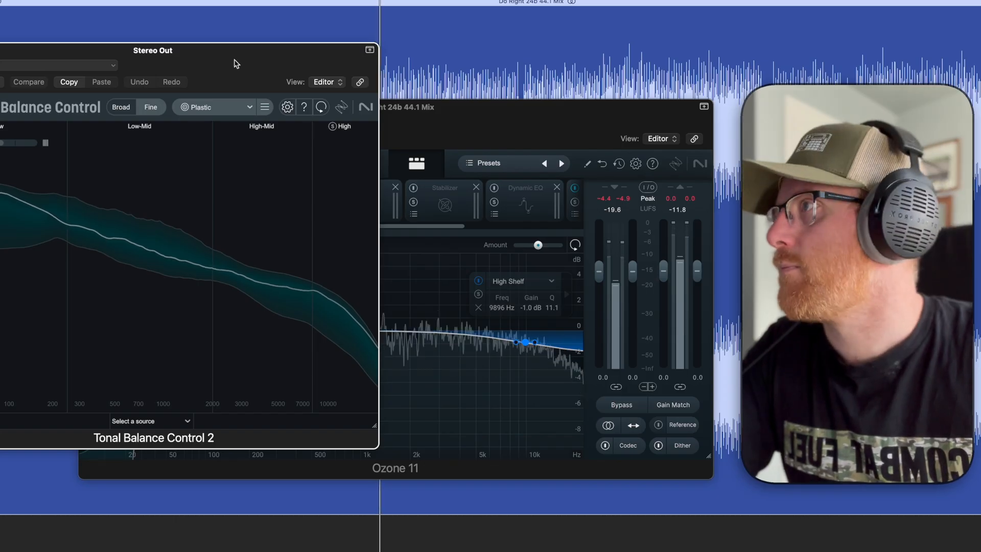
click(476, 124)
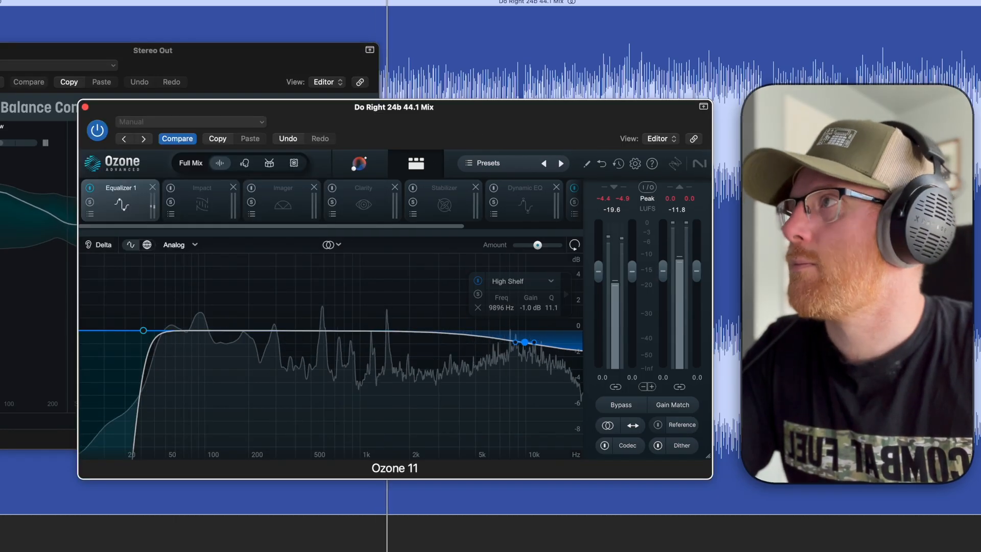
click(2, 65)
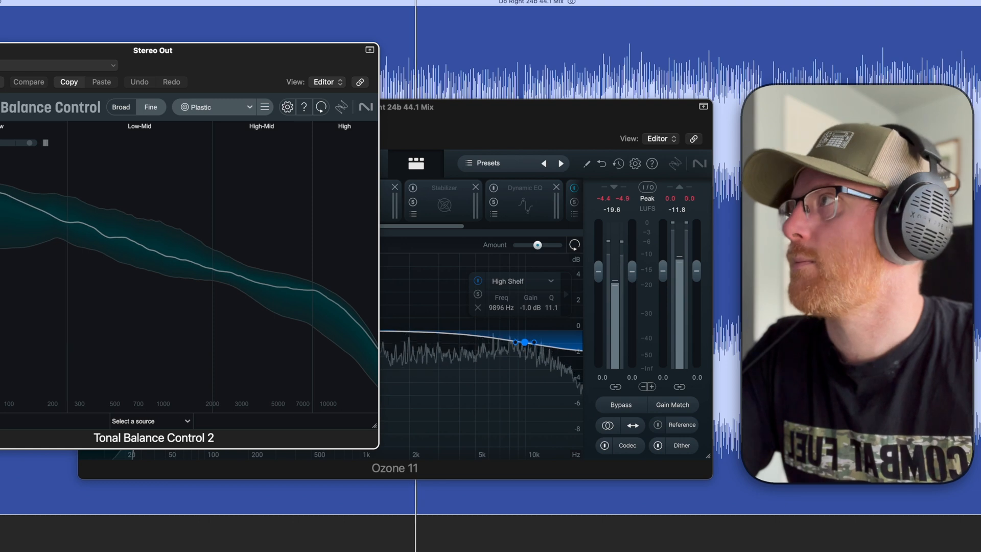
click(475, 127)
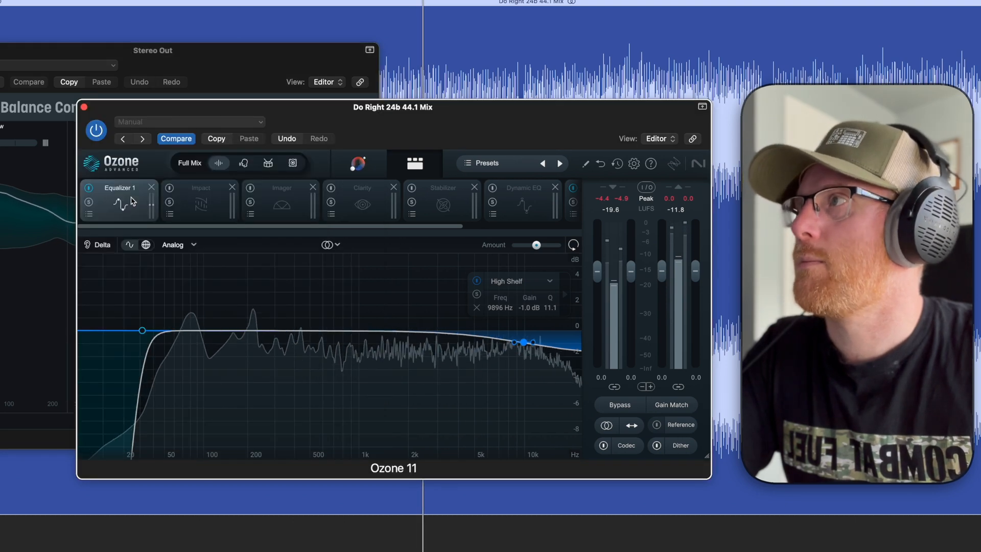
Compare the mix with Equalizer 1 bypassed and enabled, and set the high-shelf gain to -0.5 dB.
click(89, 188)
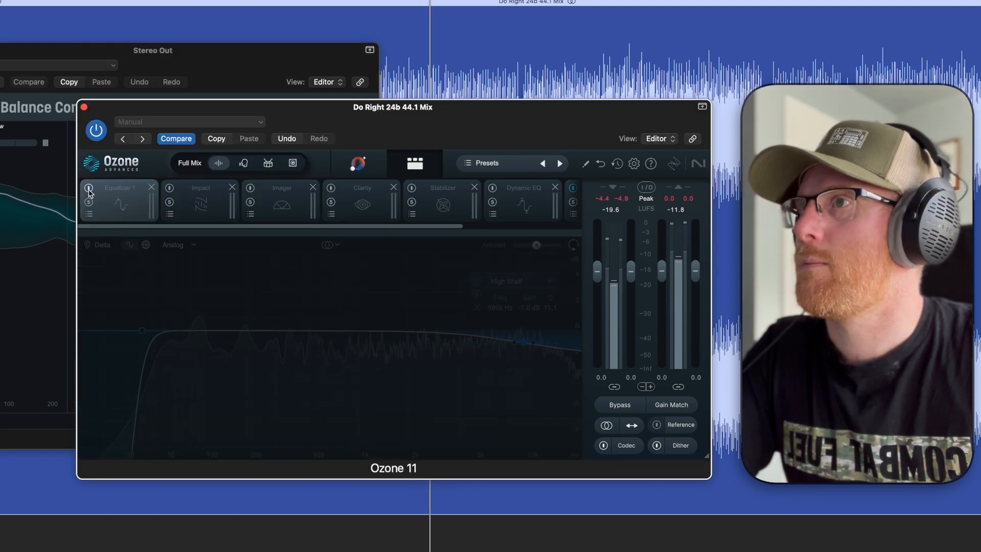
click(88, 189)
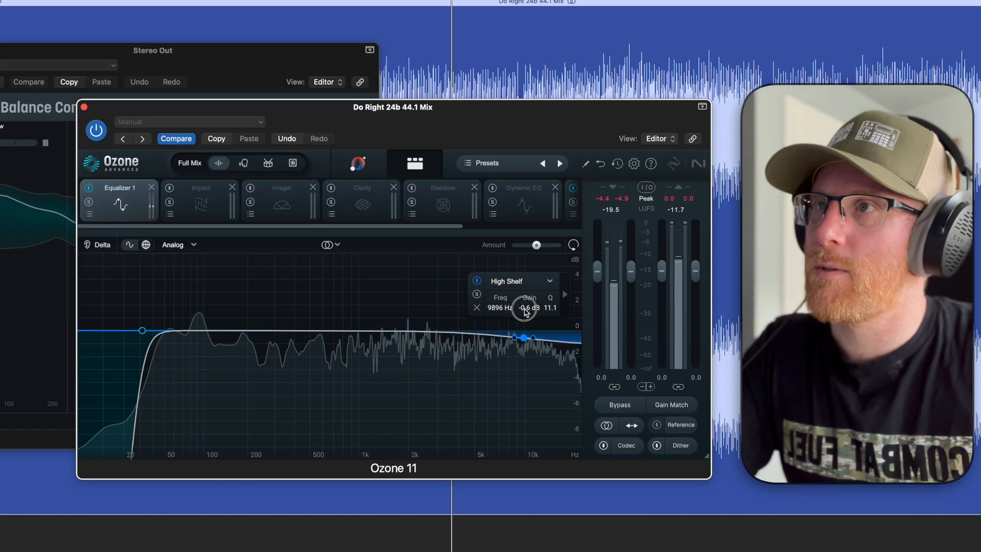
drag(525, 309, 526, 311)
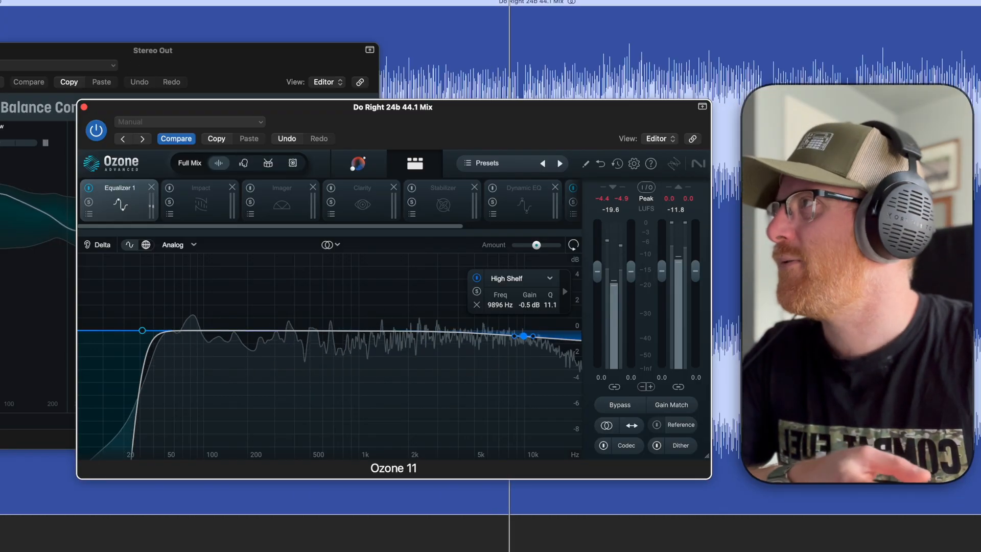
Check the equalized mix against the Plastic target in Tonal Balance Control, and return to Ozone's Equalizer 1.
key(super+w)
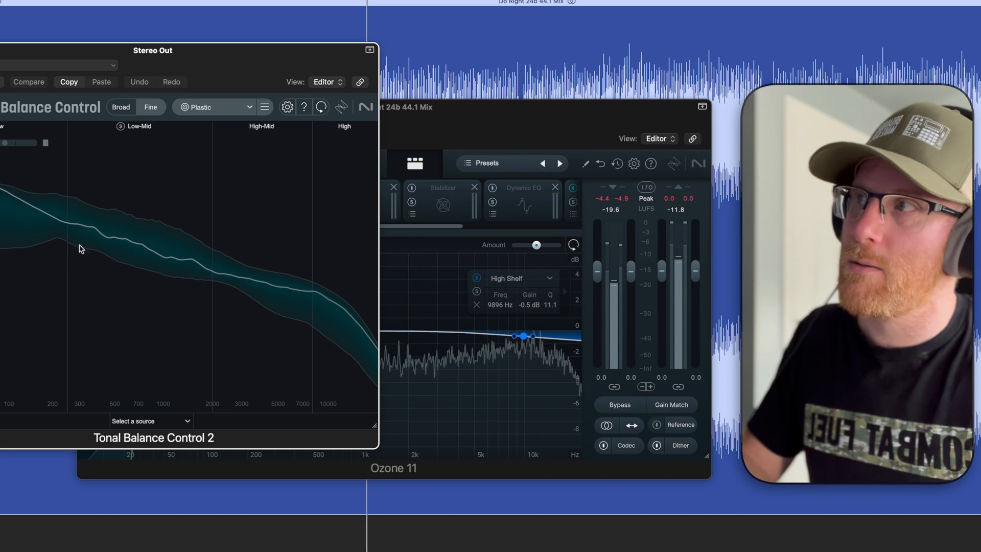
key(super+w)
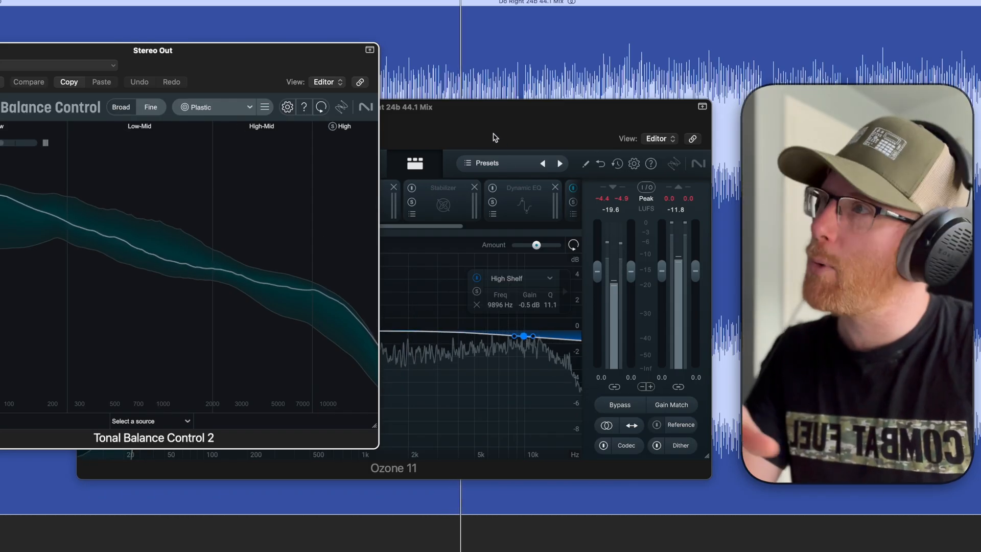
click(493, 137)
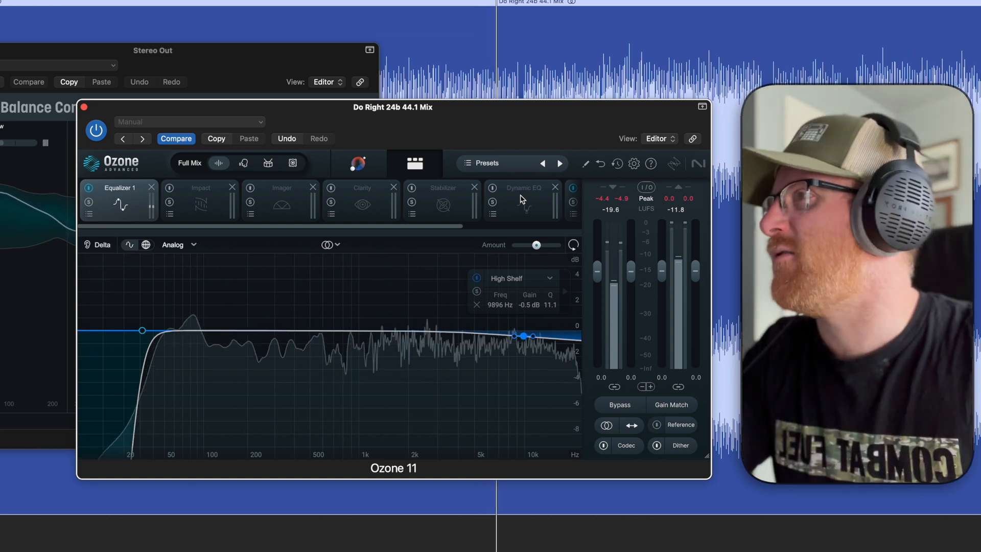
click(211, 60)
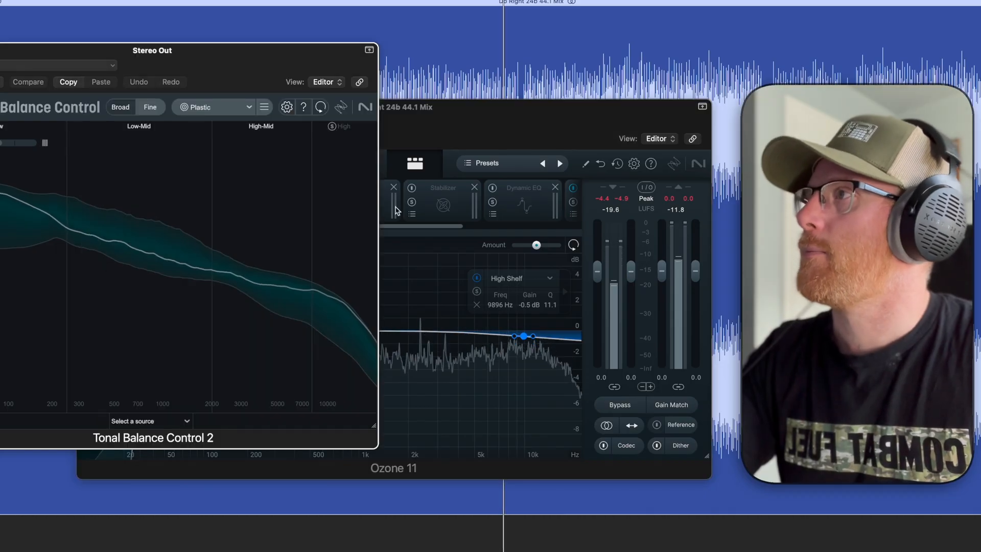
click(460, 127)
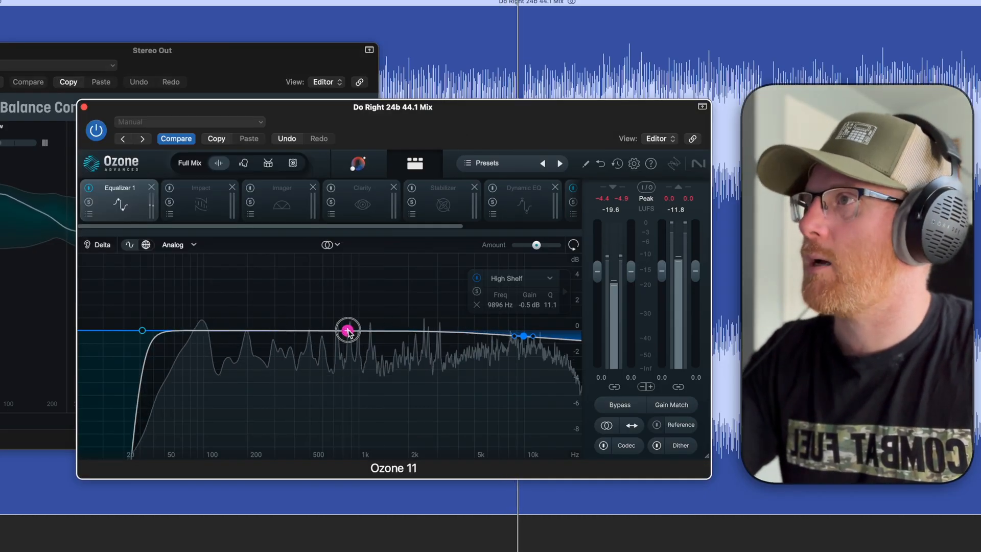
Boost Equalizer 1's bell band by 1.0 dB at 876 Hz with Q 0.7, and check the mix in Tonal Balance Control.
click(348, 330)
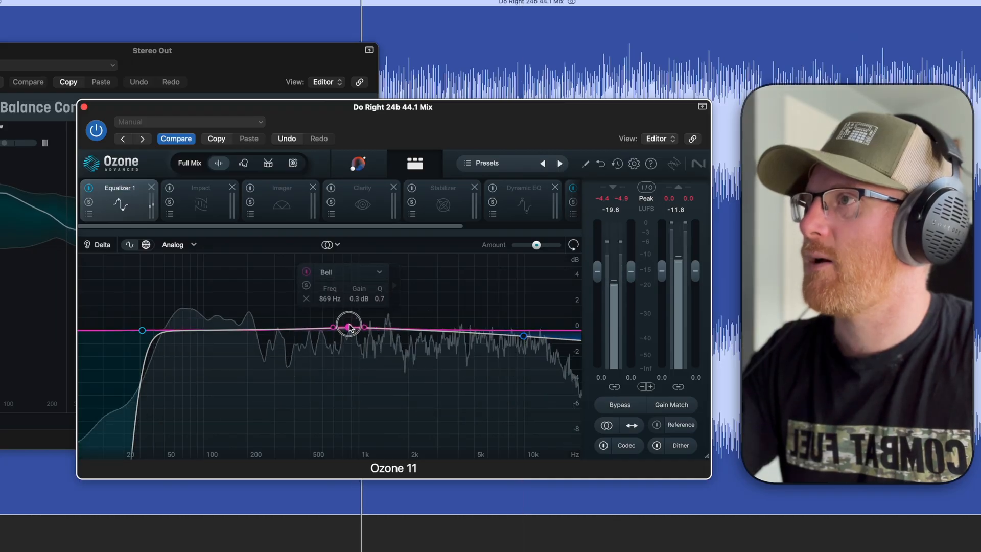
drag(349, 328, 349, 326)
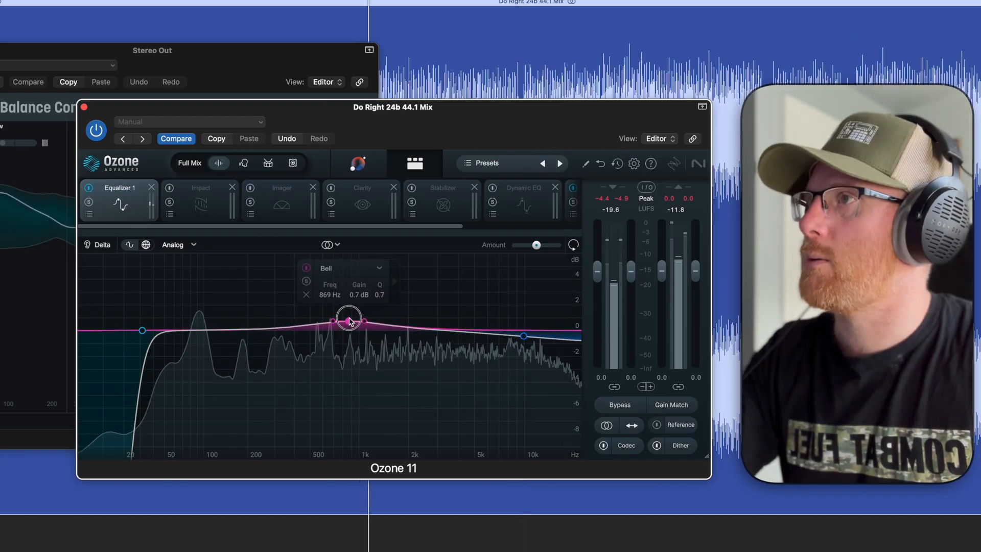
drag(350, 319, 351, 318)
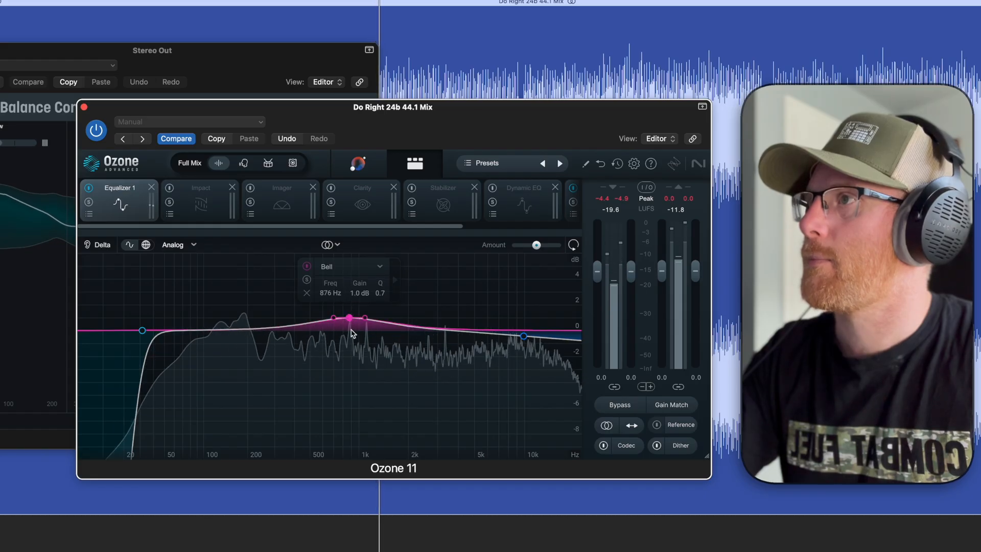
click(234, 58)
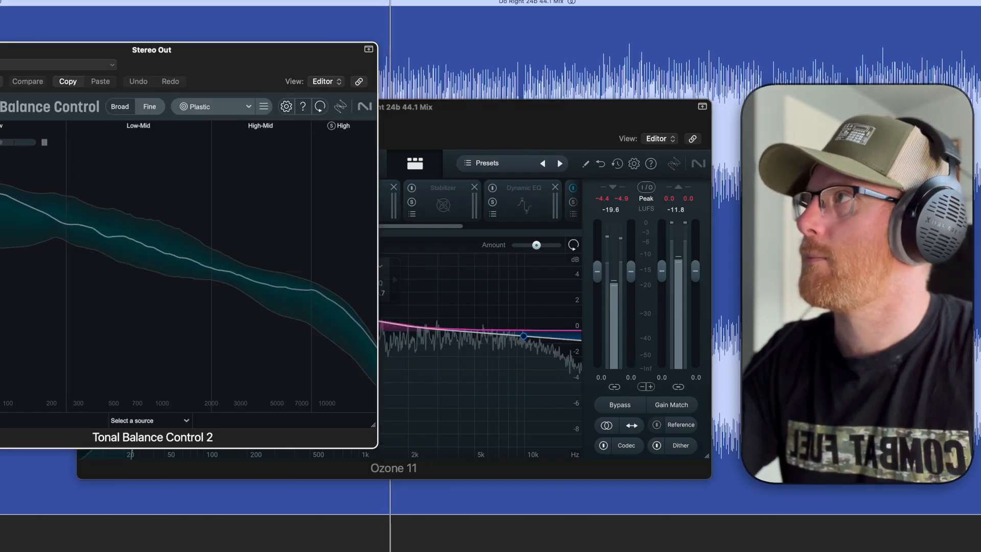
click(0, 50)
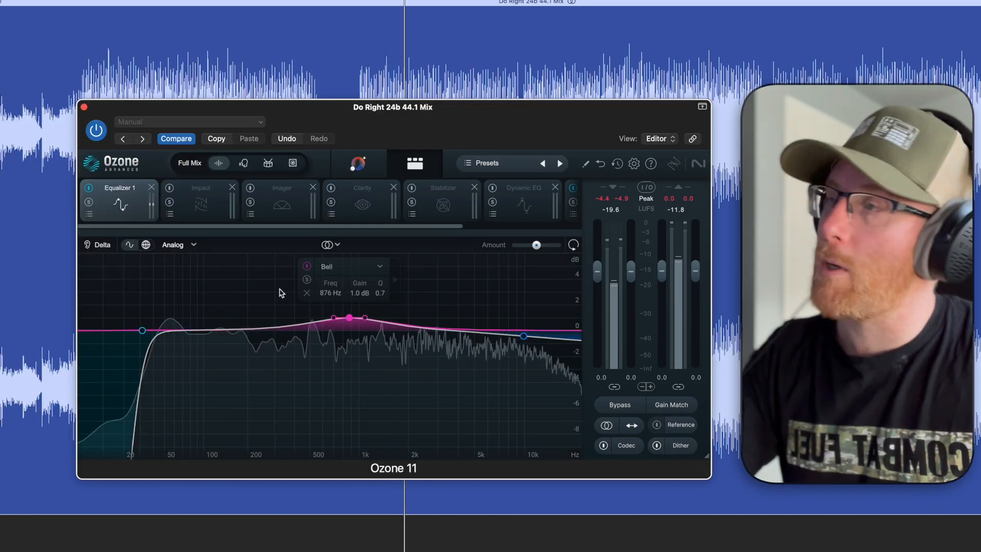
Compare the mix with Equalizer 1 bypassed and enabled to judge the midrange boost, and restart playback.
click(89, 188)
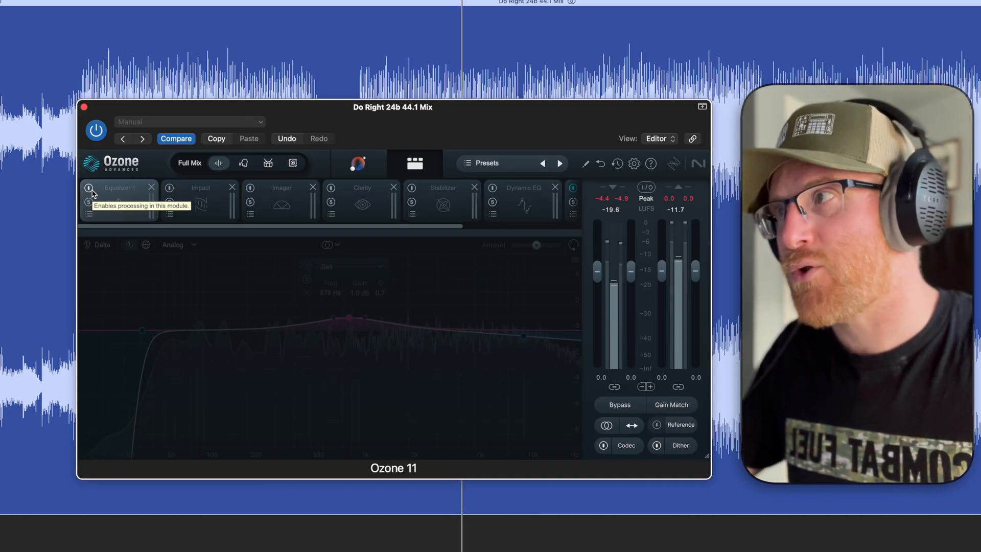
click(92, 193)
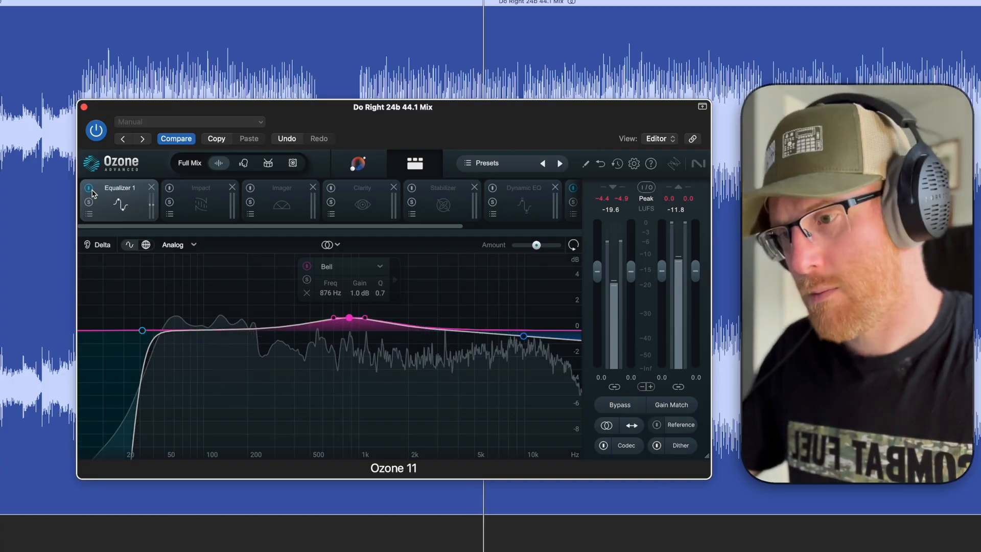
click(92, 192)
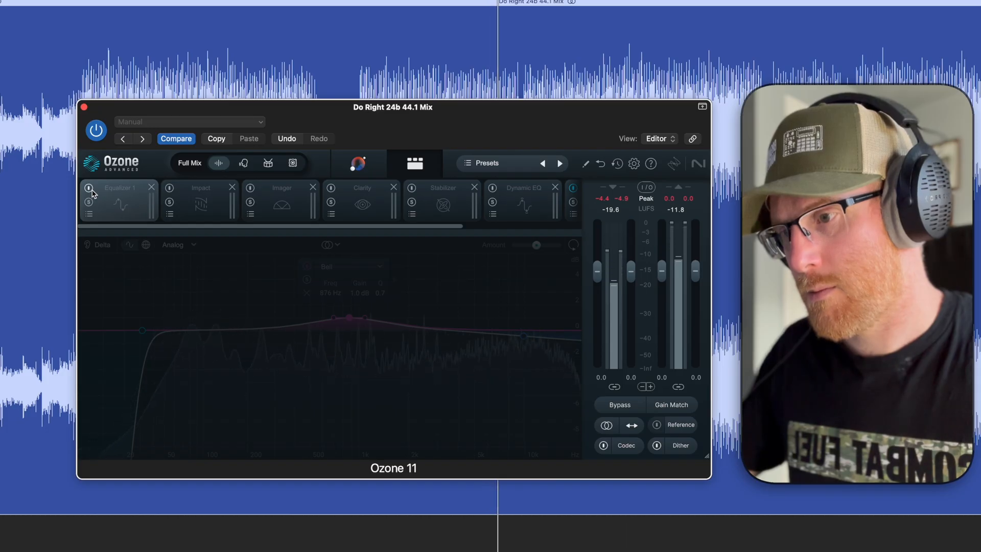
click(92, 193)
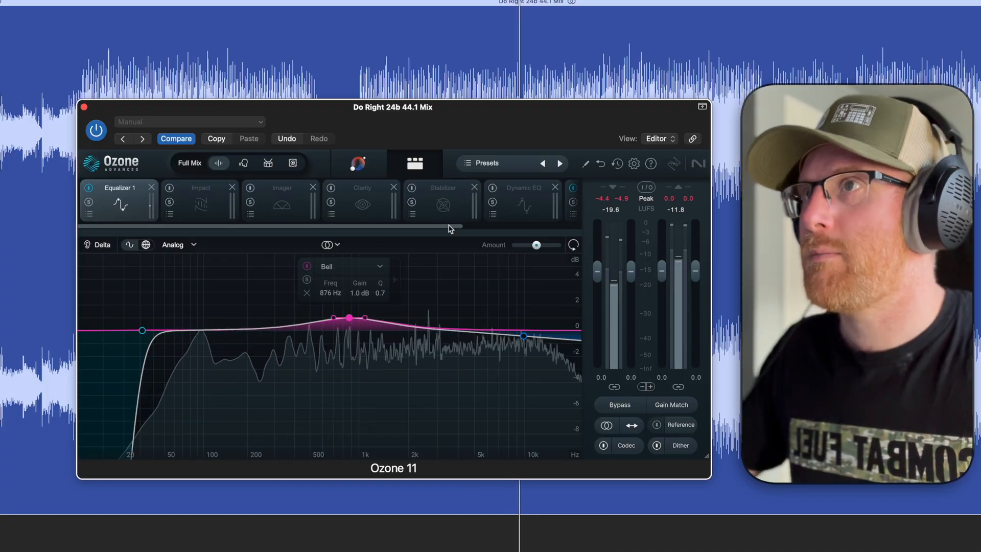
key(space)
key(space)
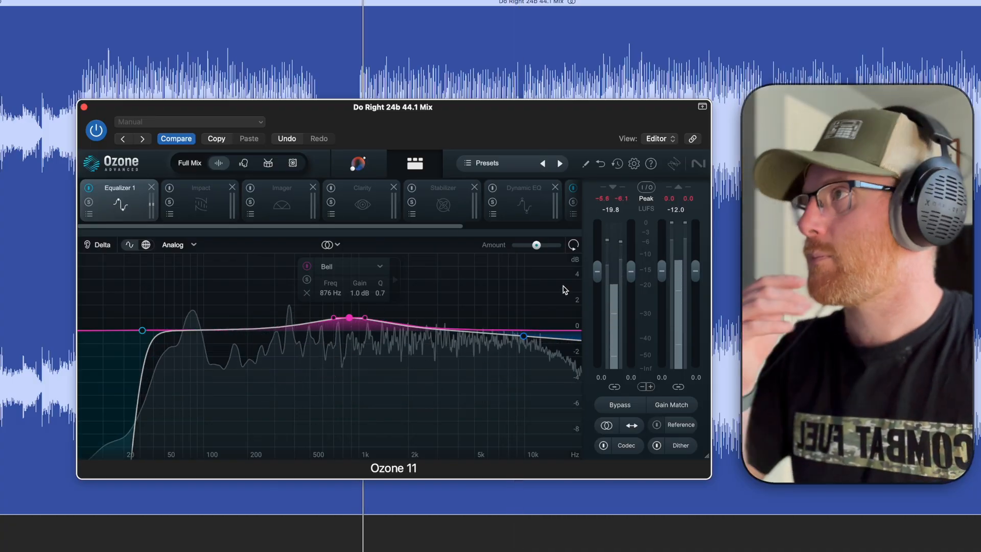
Enable the Impact module to audition it, and remove it from the module chain.
click(215, 200)
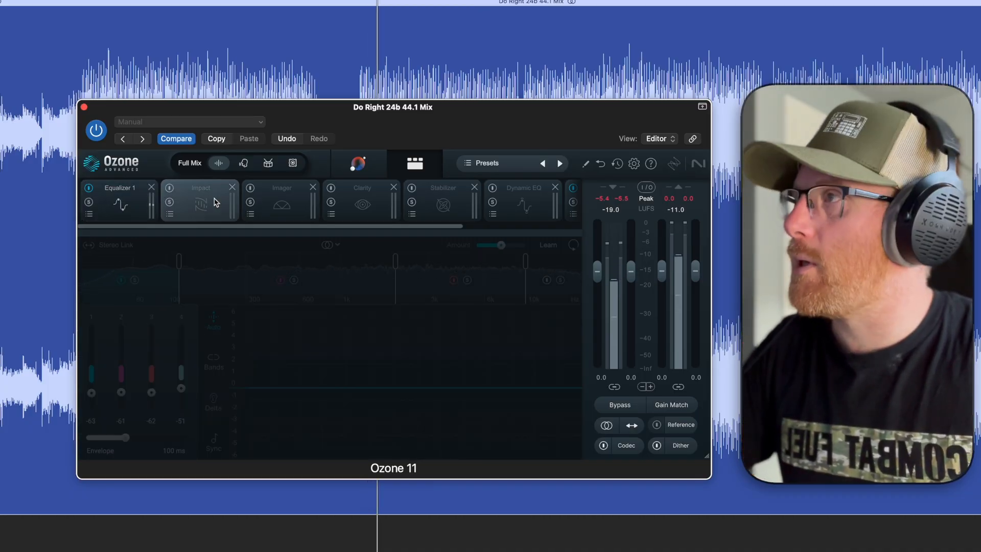
click(170, 189)
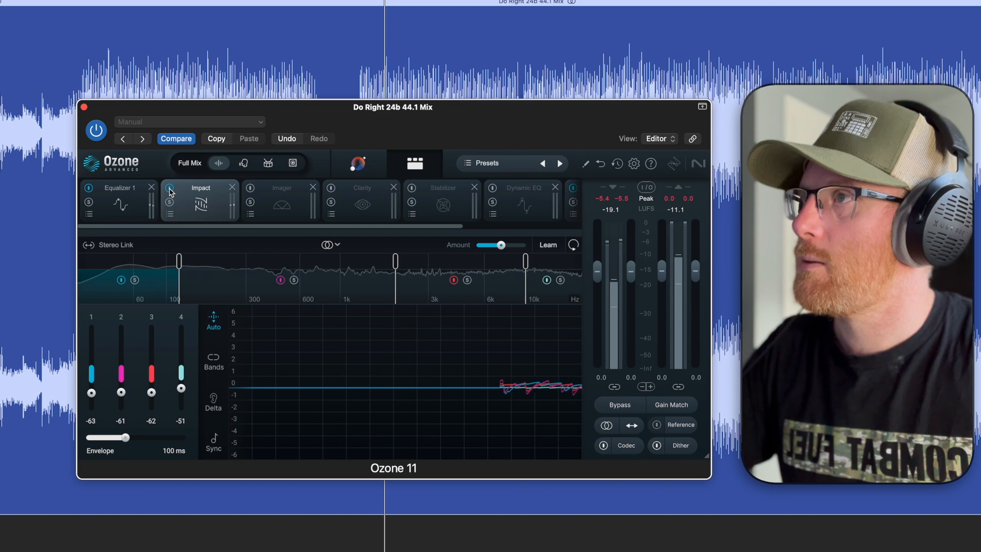
click(232, 187)
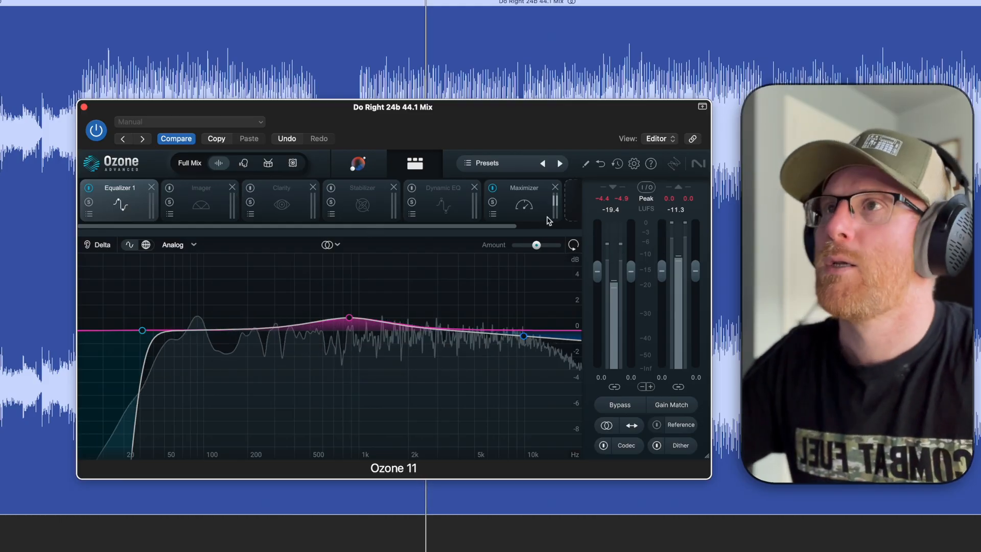
Add a Vintage Comp module and move it to the start of the chain, before Equalizer 1.
click(570, 202)
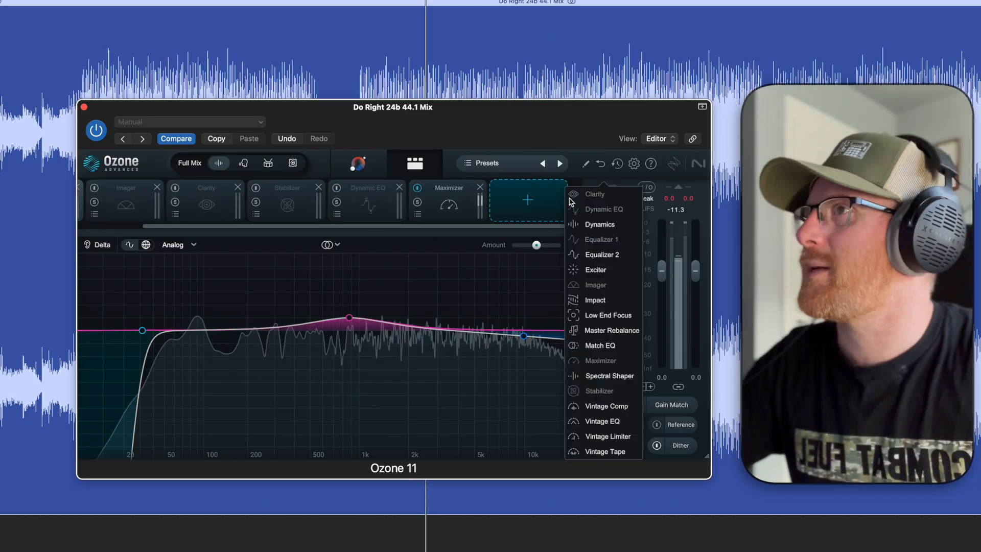
click(522, 197)
click(524, 198)
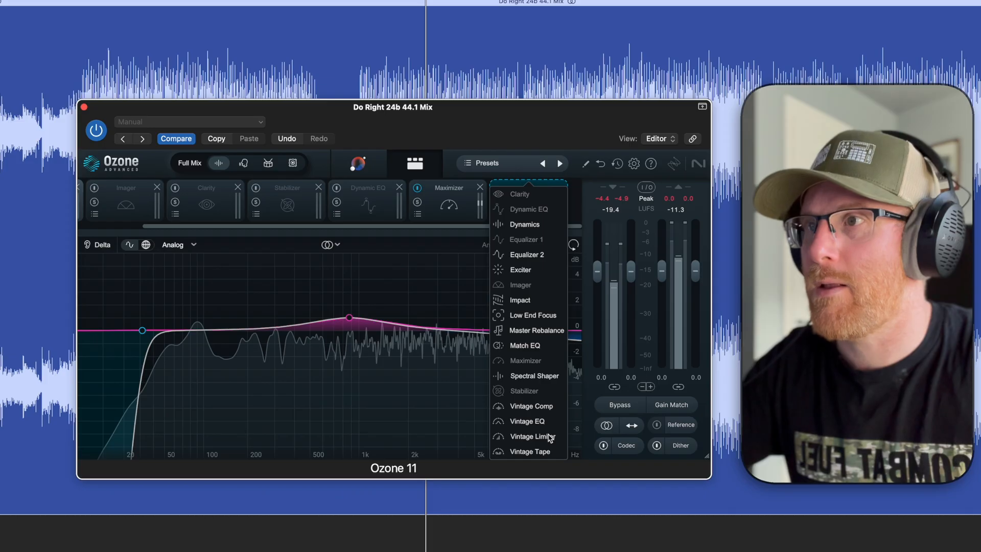
click(536, 407)
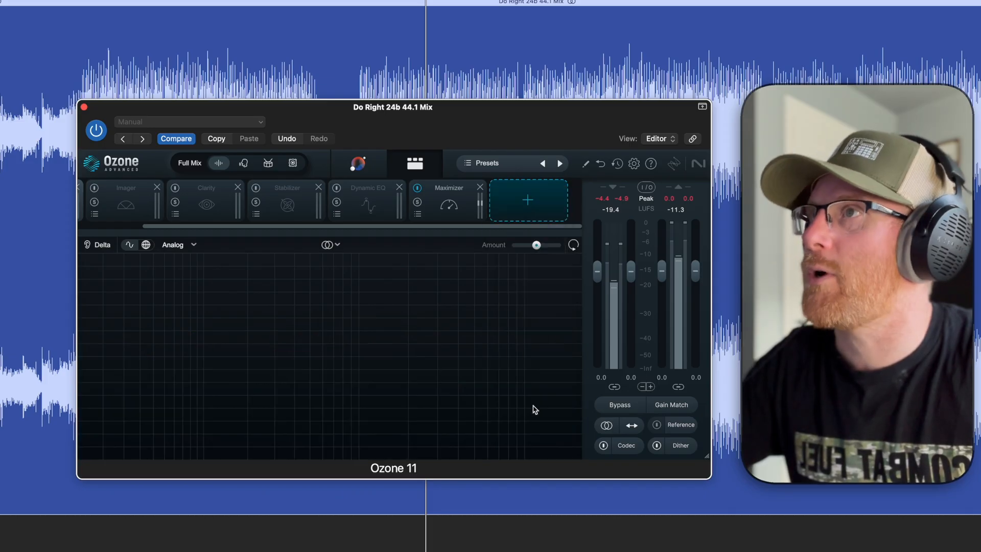
drag(513, 191, 78, 199)
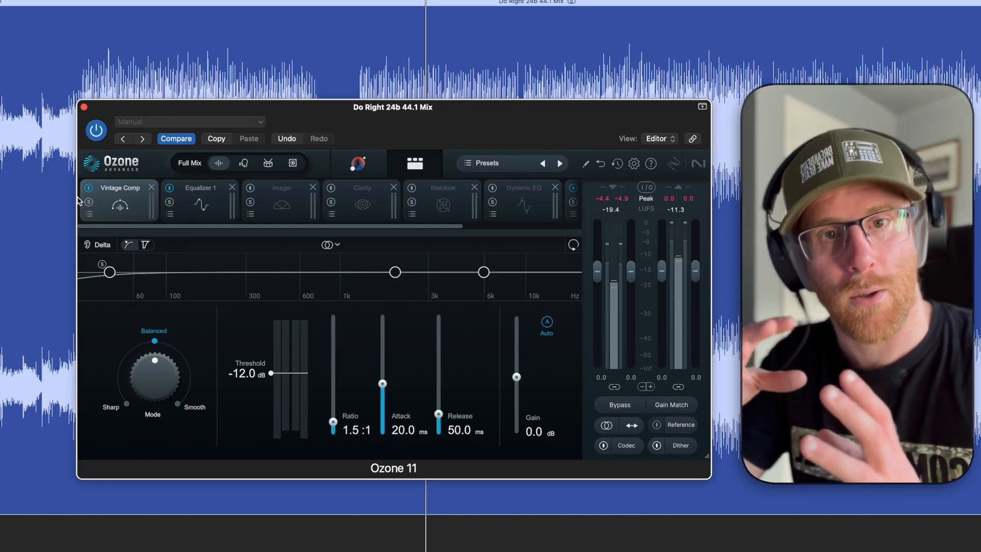
Set Vintage Comp's attack to 40.1 ms, release to 80.0 ms and its lowest detection-filter node to 30 Hz during playback.
key(space)
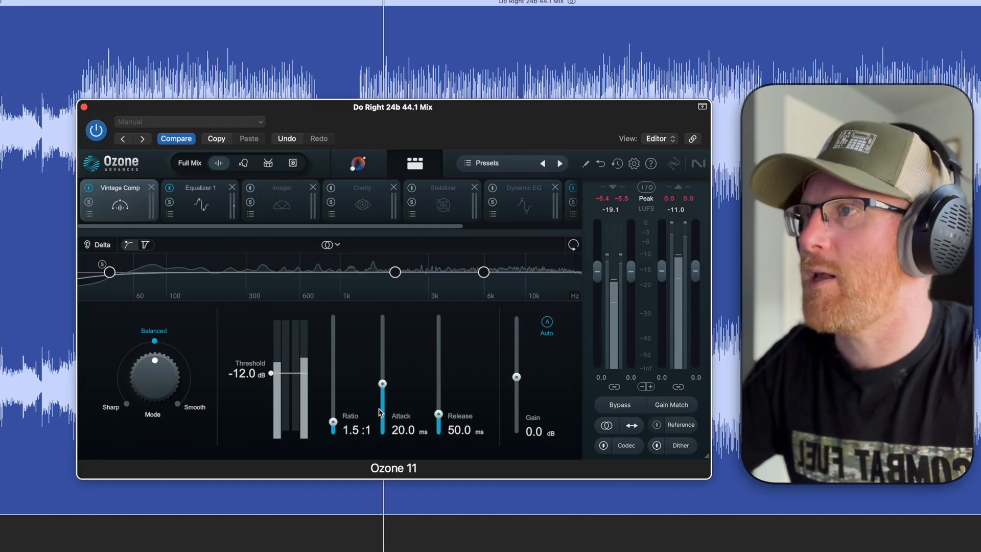
drag(385, 388, 386, 364)
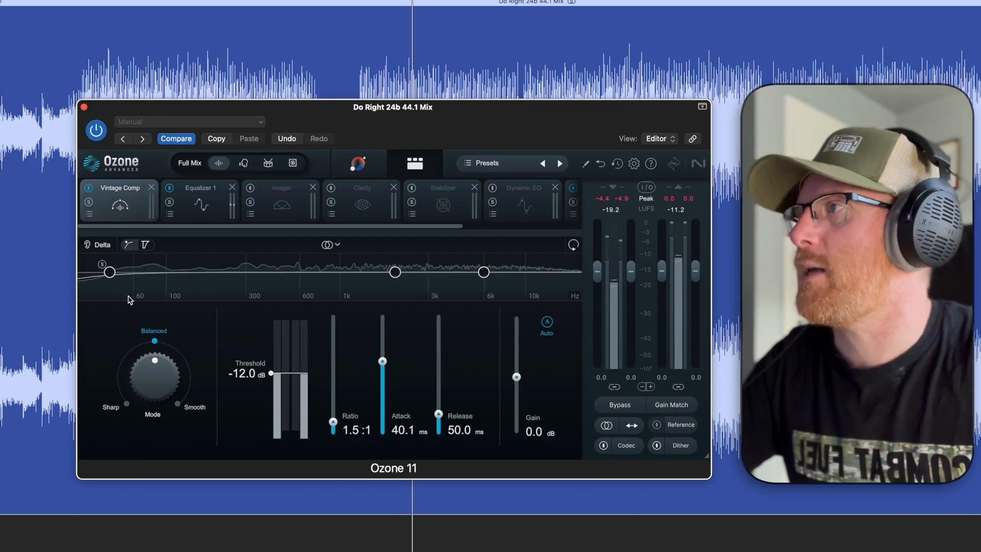
drag(103, 274, 94, 272)
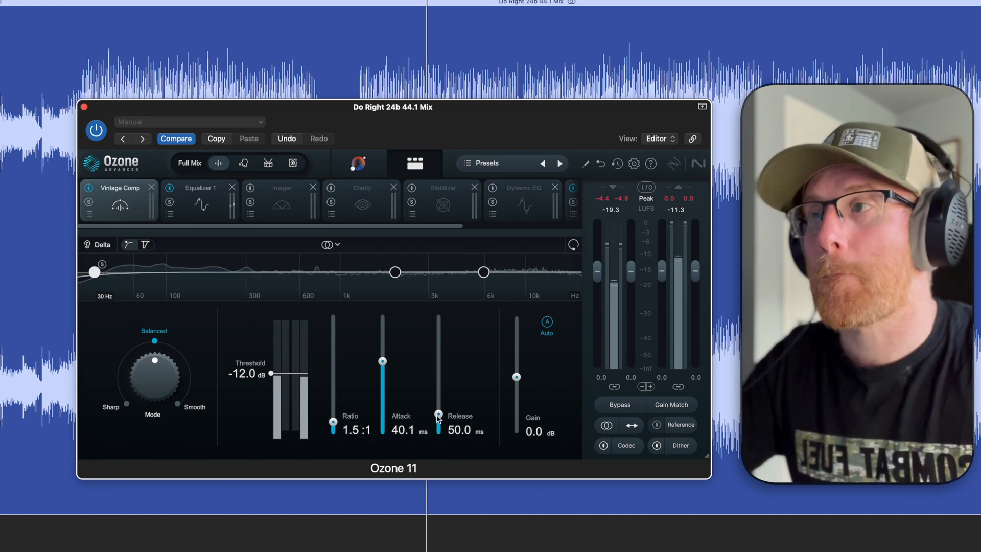
scroll(456, 435, up, 3)
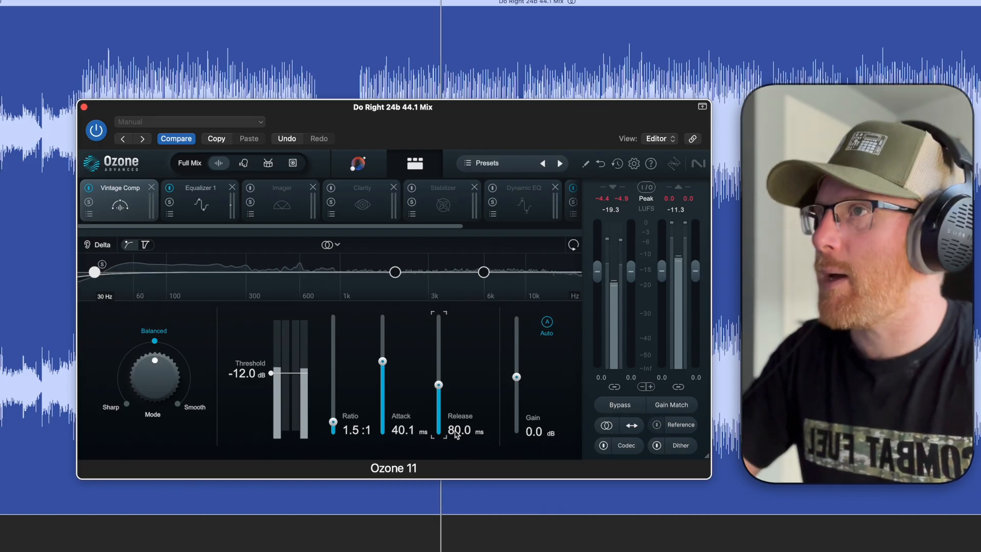
Turn off Vintage Comp's auto gain, and set the ratio to 3.5:1 and the threshold to -21.3 dB.
click(546, 323)
drag(271, 373, 282, 390)
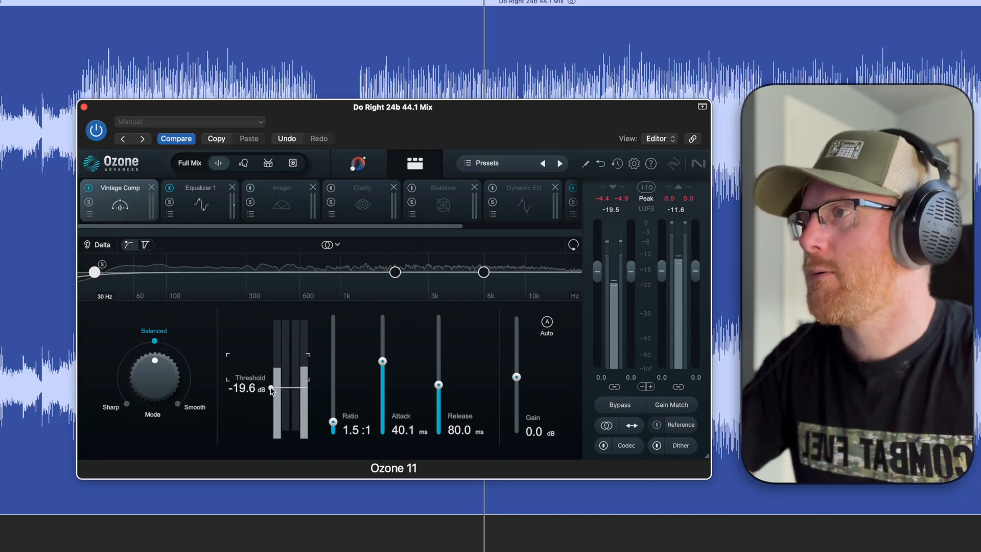
drag(270, 392, 271, 376)
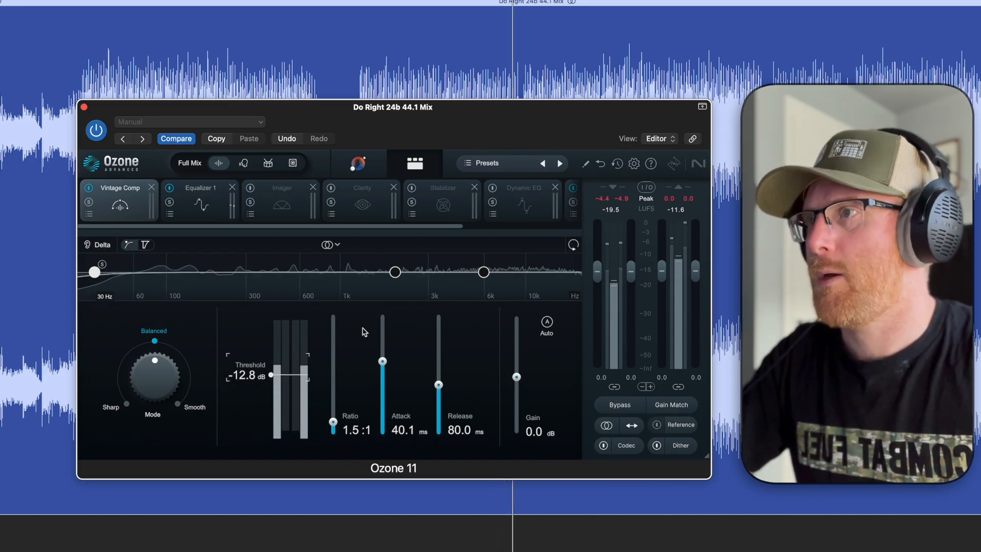
drag(333, 423, 338, 398)
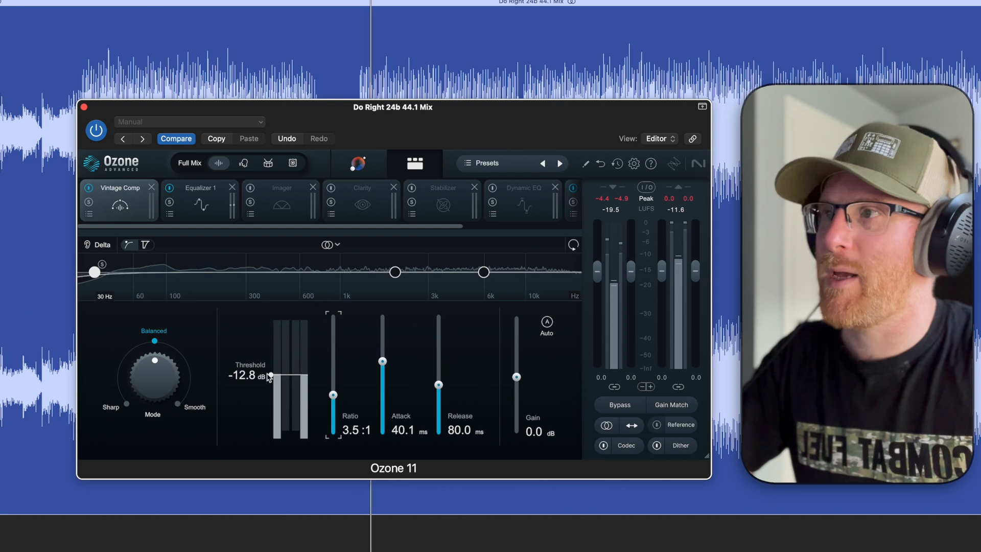
drag(272, 375, 271, 391)
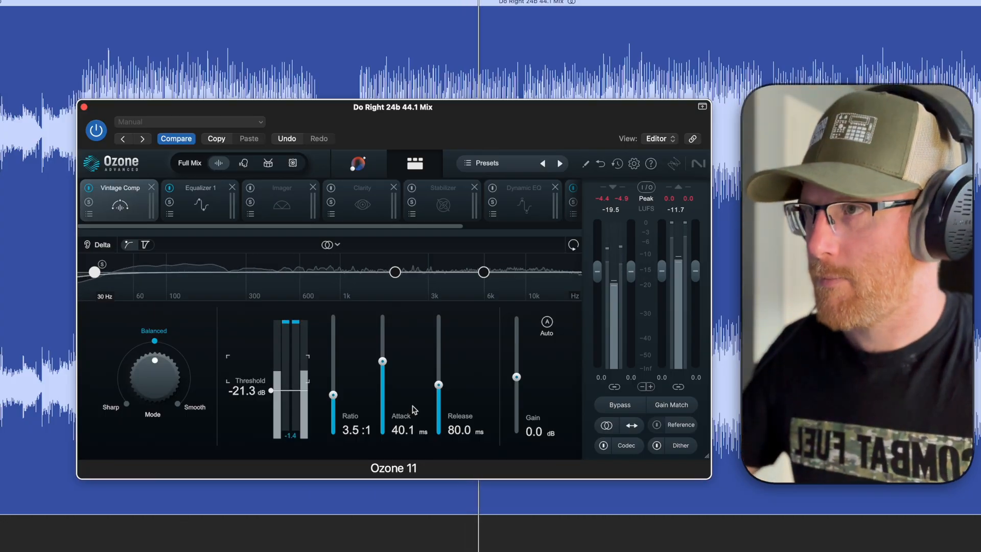
Compare the mix with Vintage Comp bypassed and enabled.
click(89, 188)
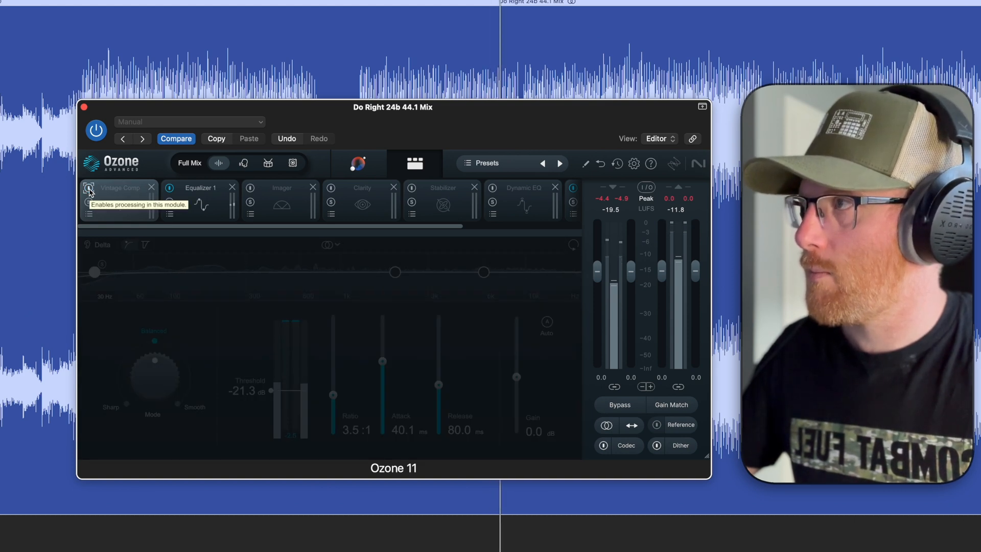
click(89, 188)
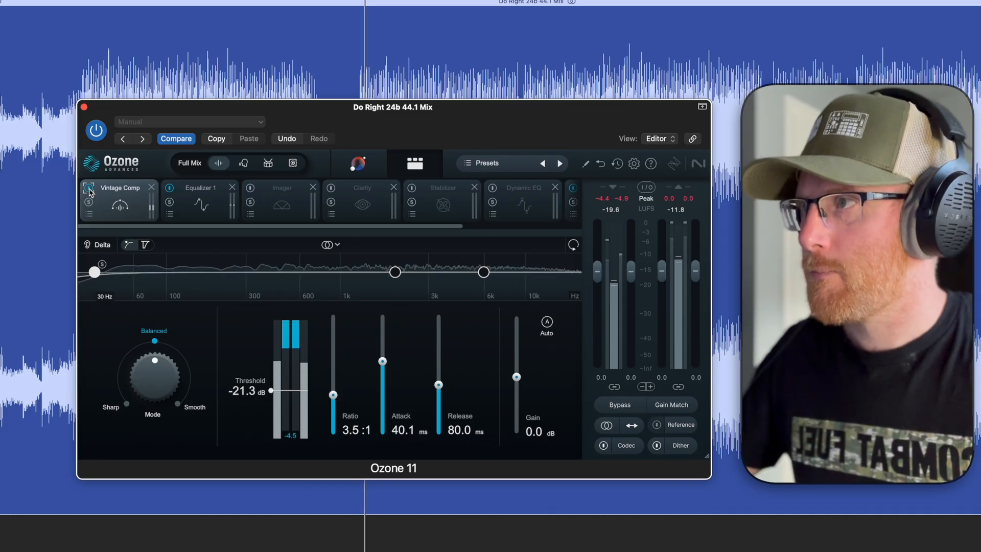
click(89, 189)
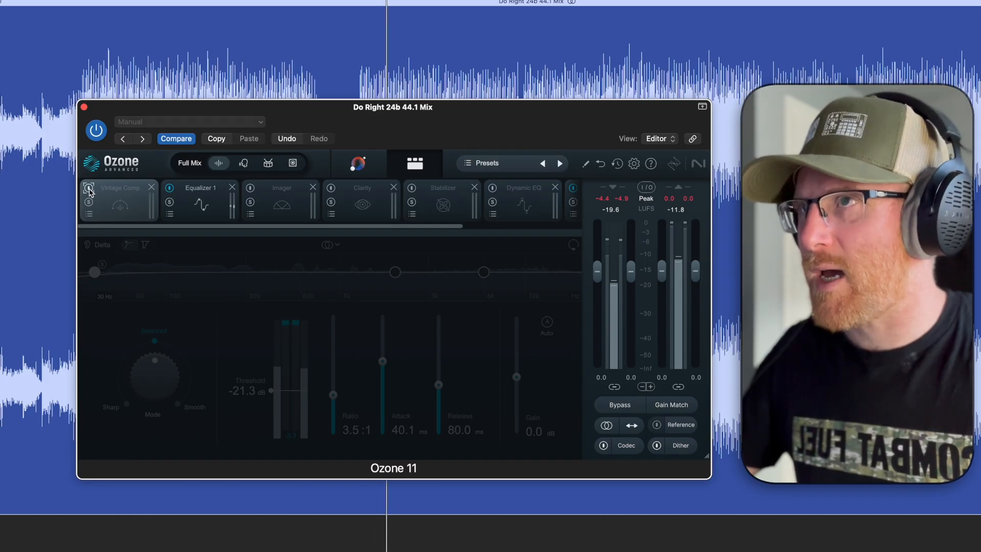
click(89, 189)
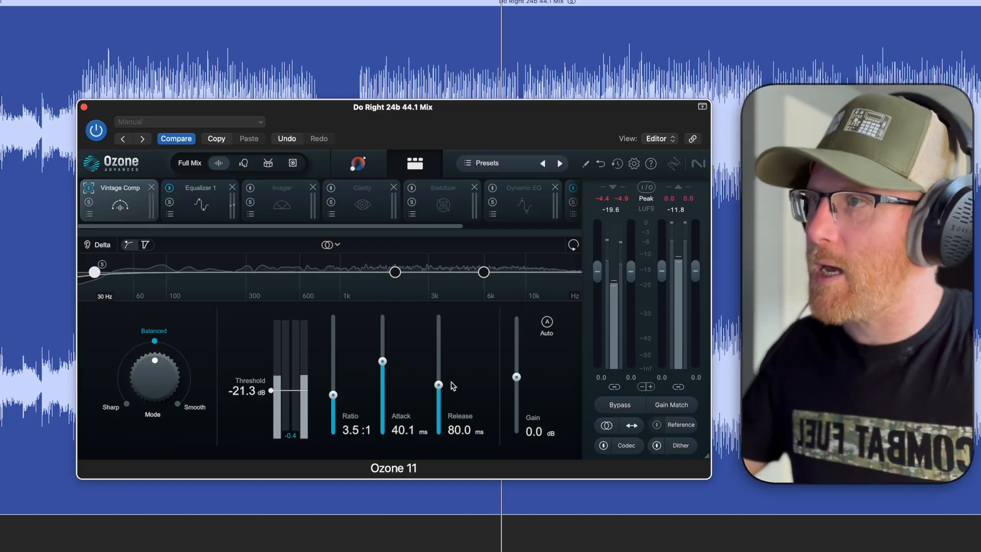
Try Vintage Comp release times of about 121 ms, and settle on 85.9 ms.
drag(438, 387, 438, 349)
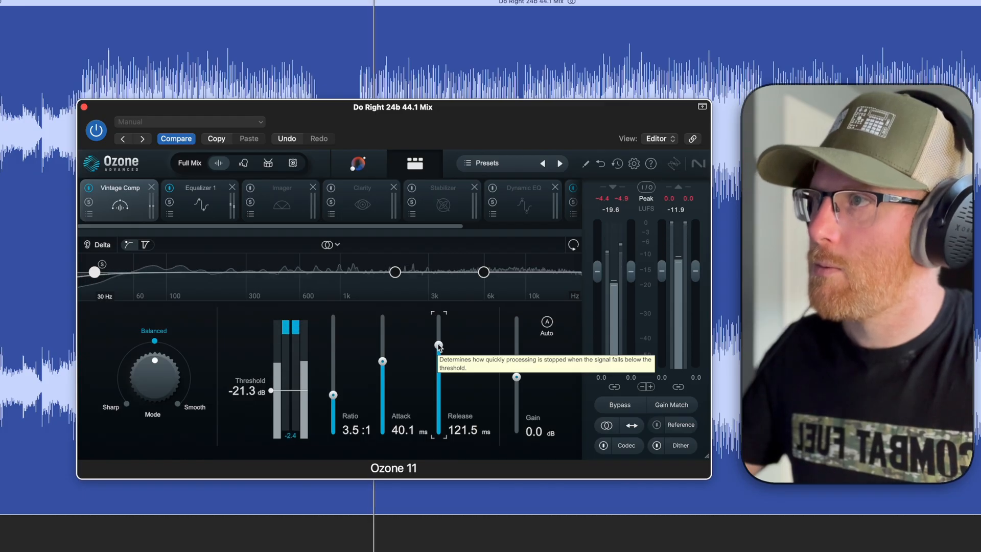
drag(438, 345, 439, 346)
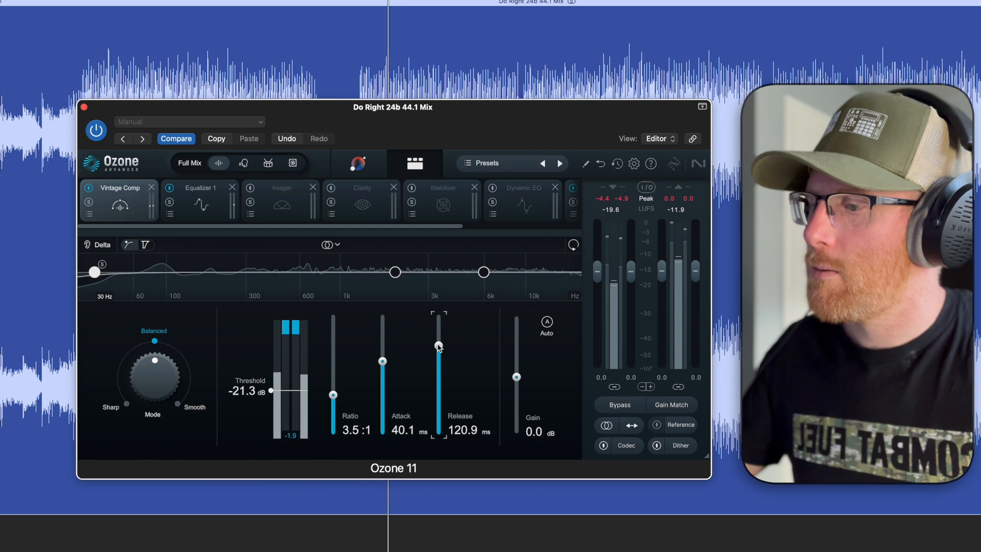
drag(438, 346, 438, 381)
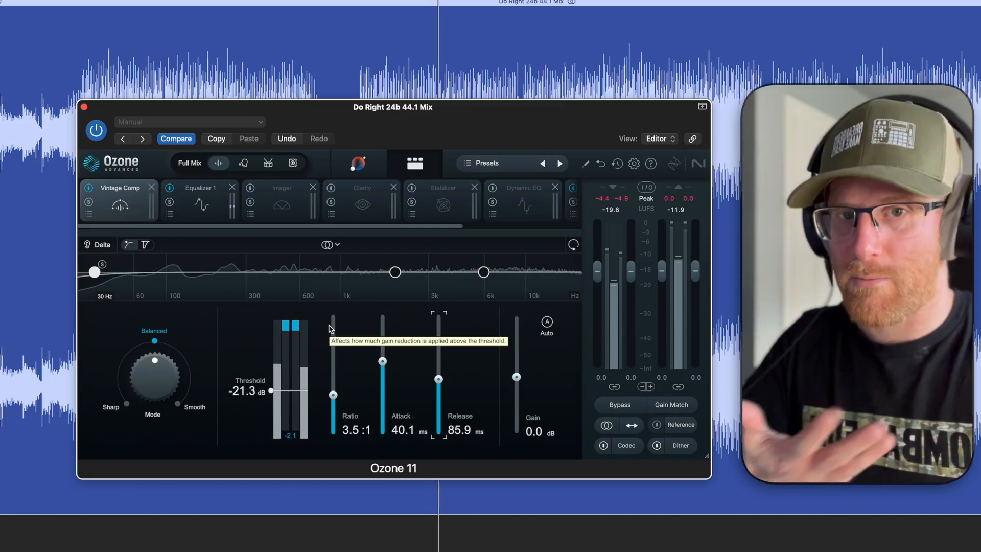
Compare the mix with Vintage Comp and Equalizer 1 both bypassed and both enabled, and return to Equalizer 1.
click(88, 188)
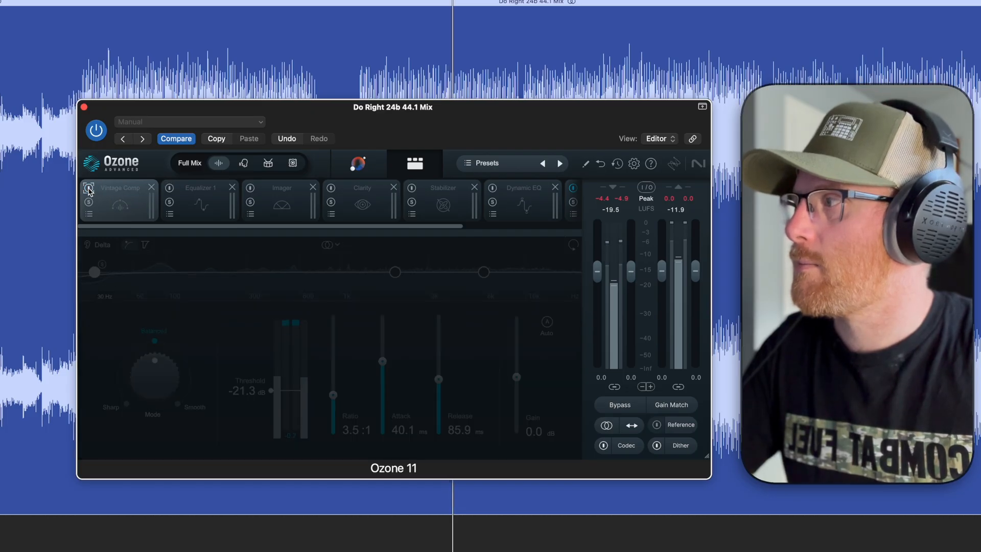
click(88, 189)
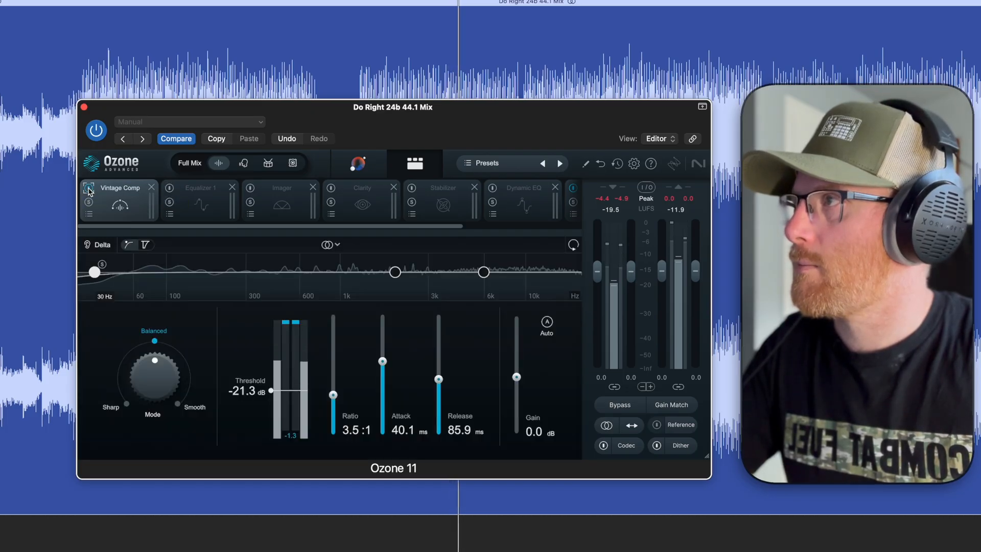
click(166, 192)
click(169, 189)
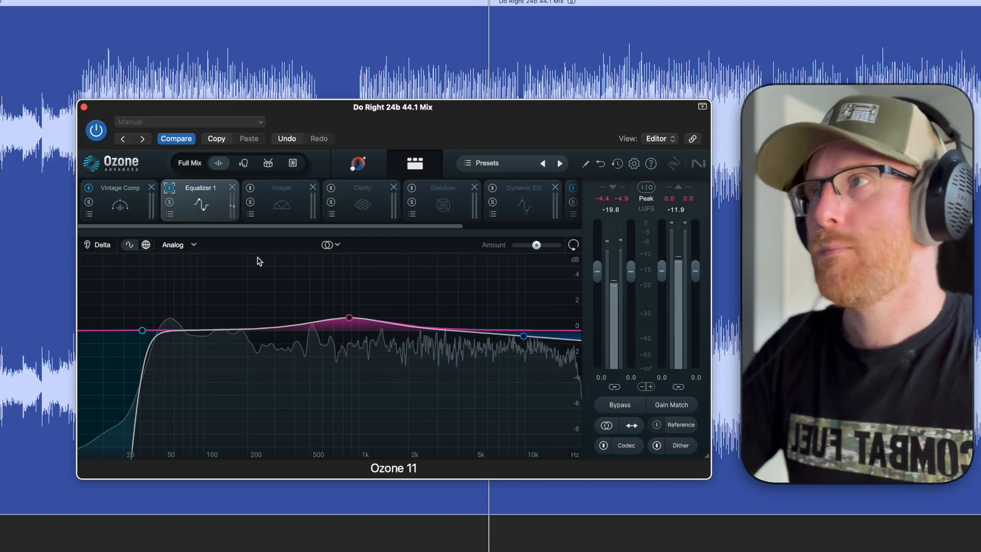
Enable the Imager and audition its soloed low band up to 120 Hz at a width of -100 and back at 0.
click(260, 192)
click(251, 189)
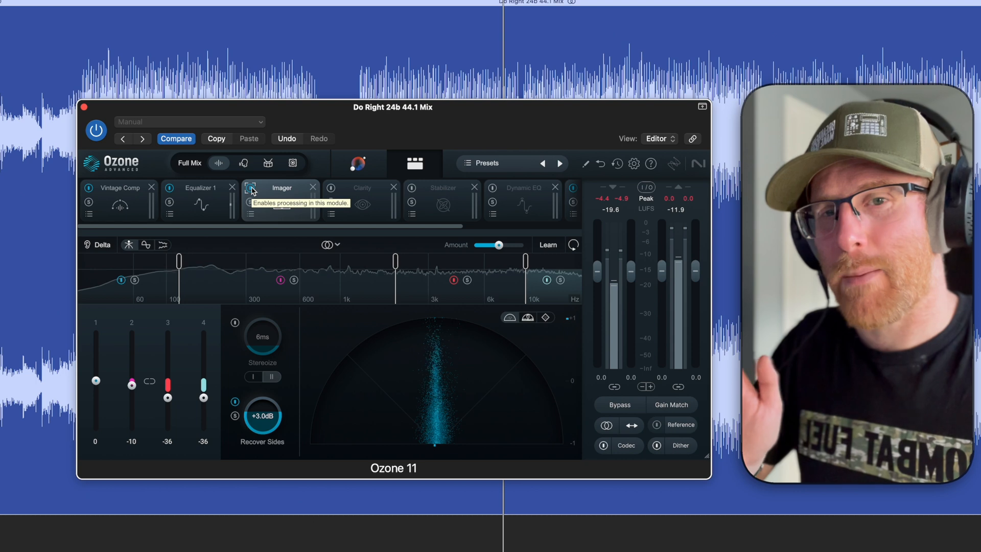
click(135, 280)
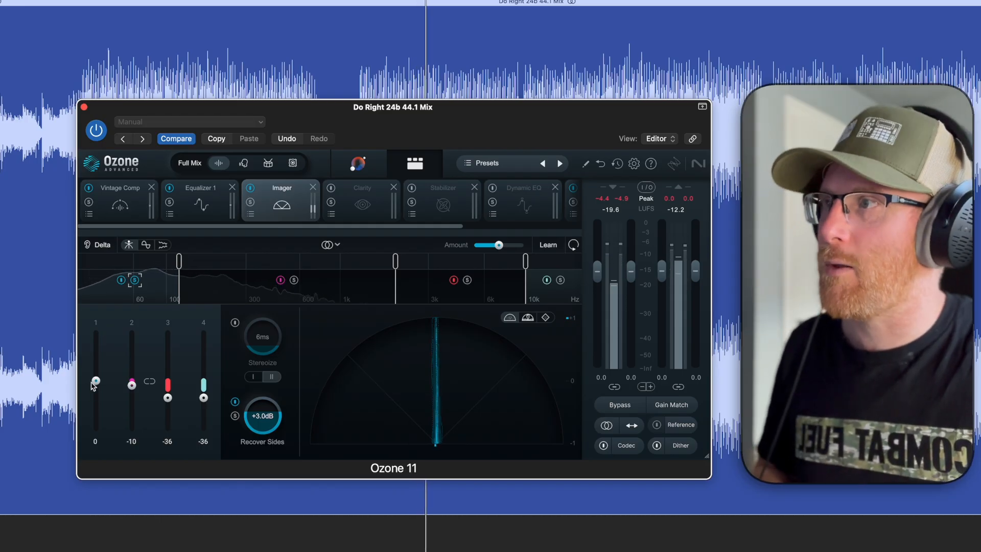
drag(96, 381, 93, 476)
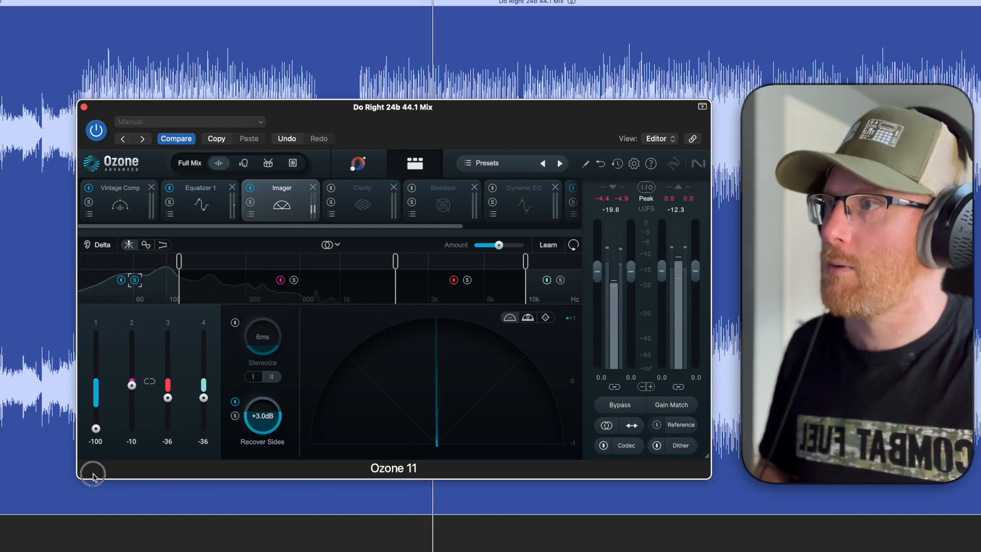
double_click(95, 430)
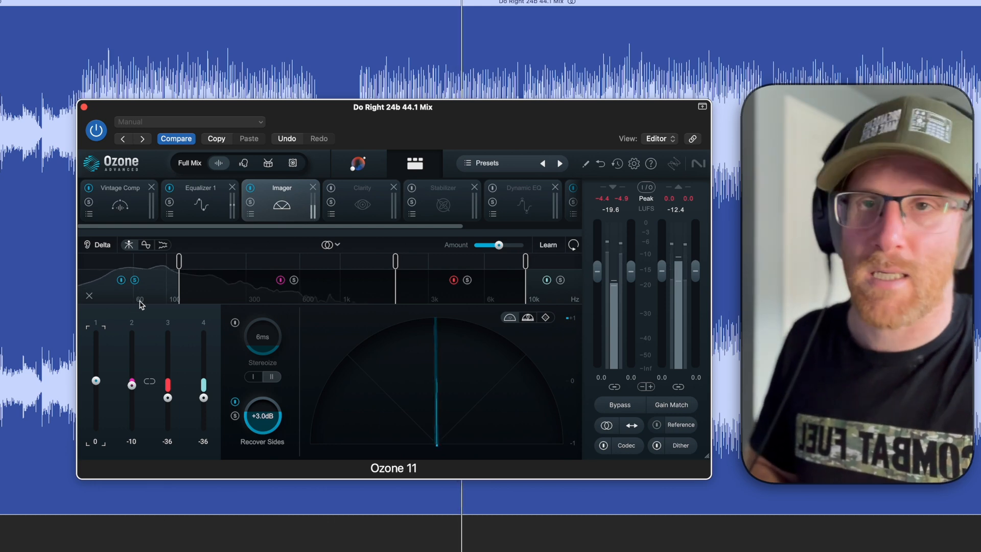
mouse_move(184, 270)
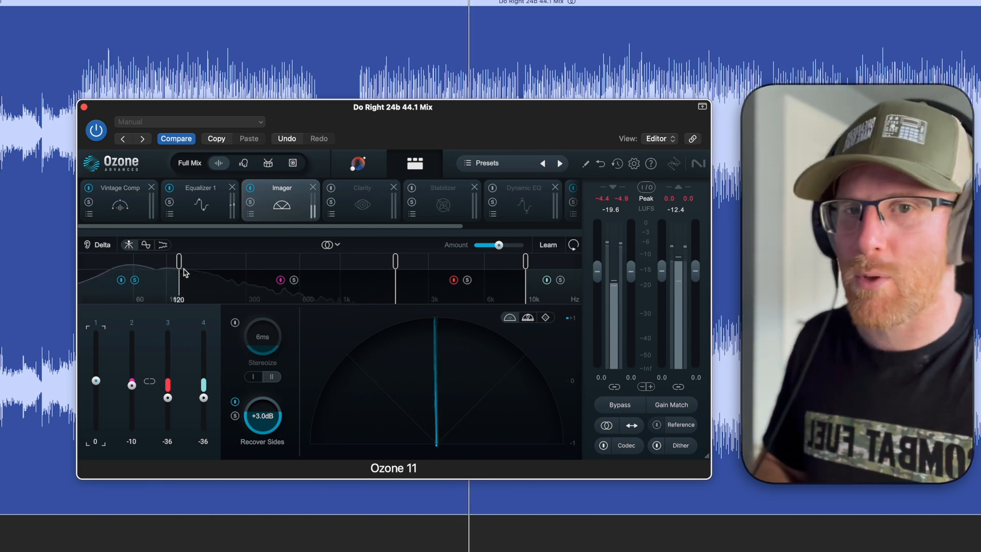
click(135, 281)
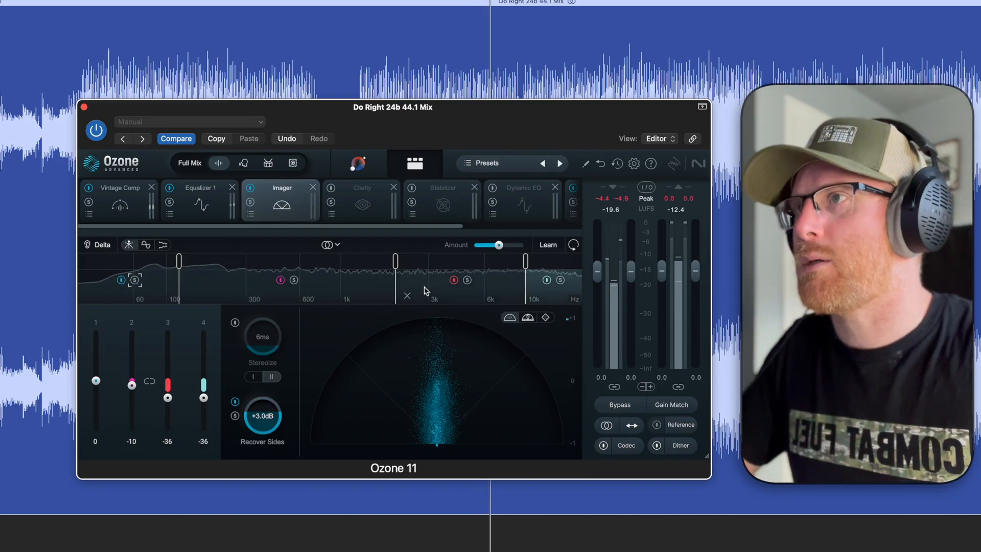
Try Imager widths of 48 for band 3 and 72 for band 4 against bypass, and settle on 29 and 47.
drag(168, 397, 168, 357)
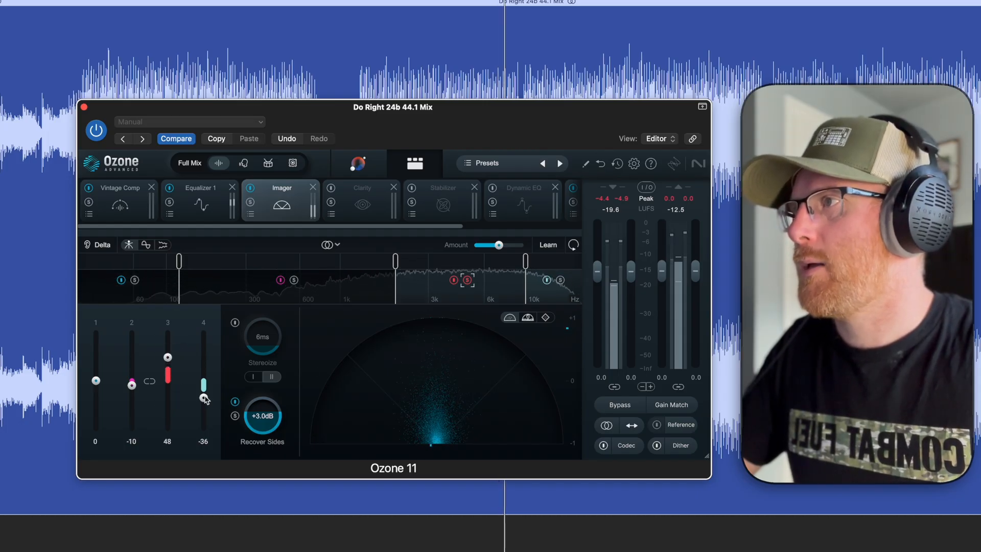
drag(203, 398, 203, 346)
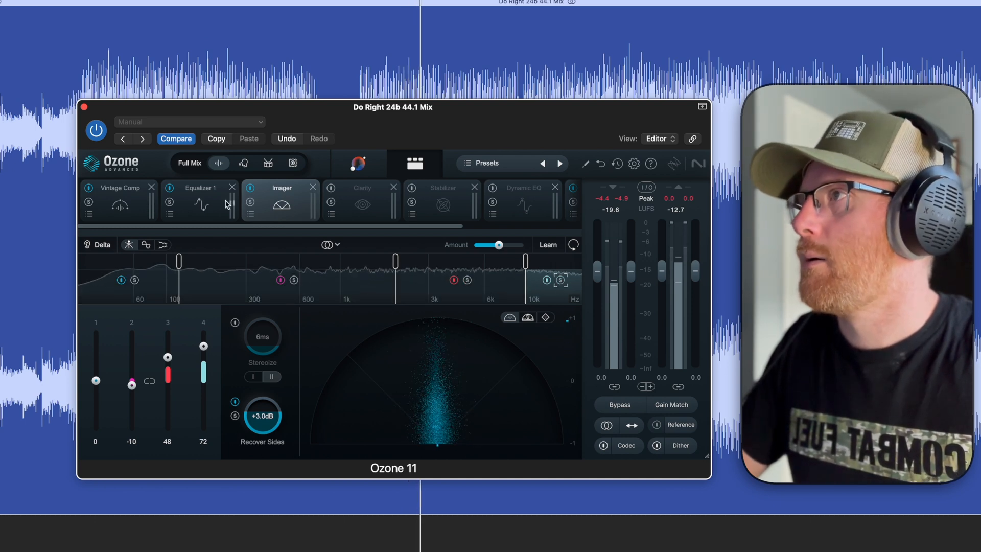
click(251, 188)
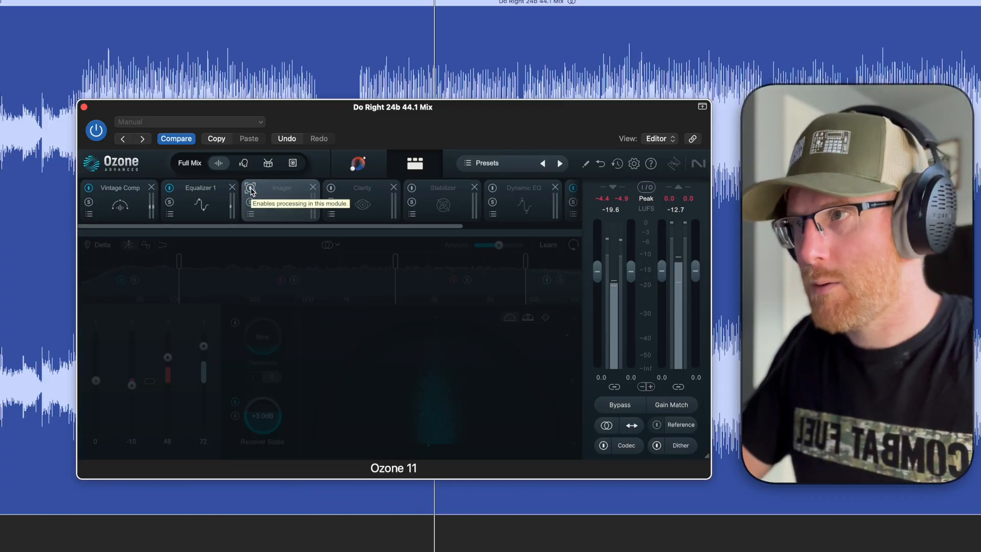
click(250, 188)
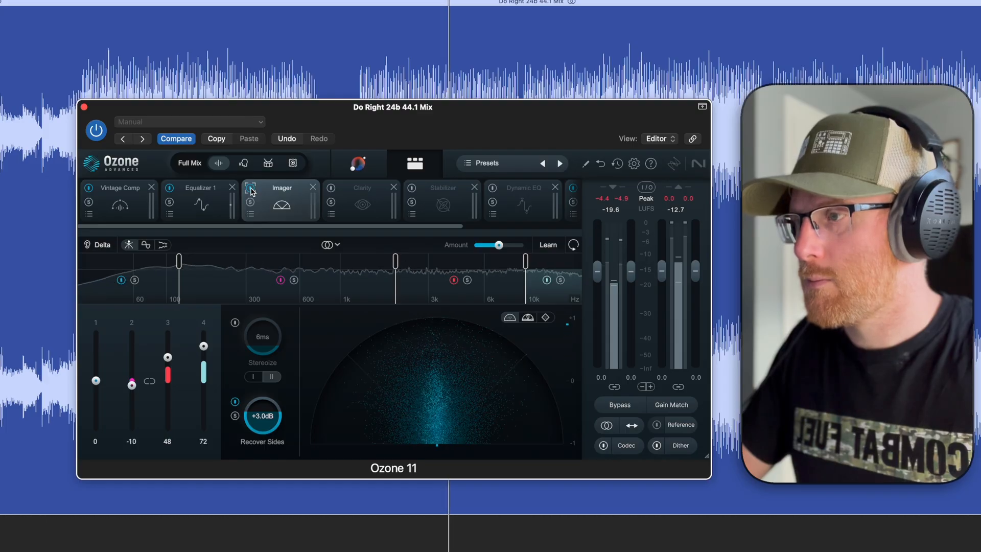
click(250, 188)
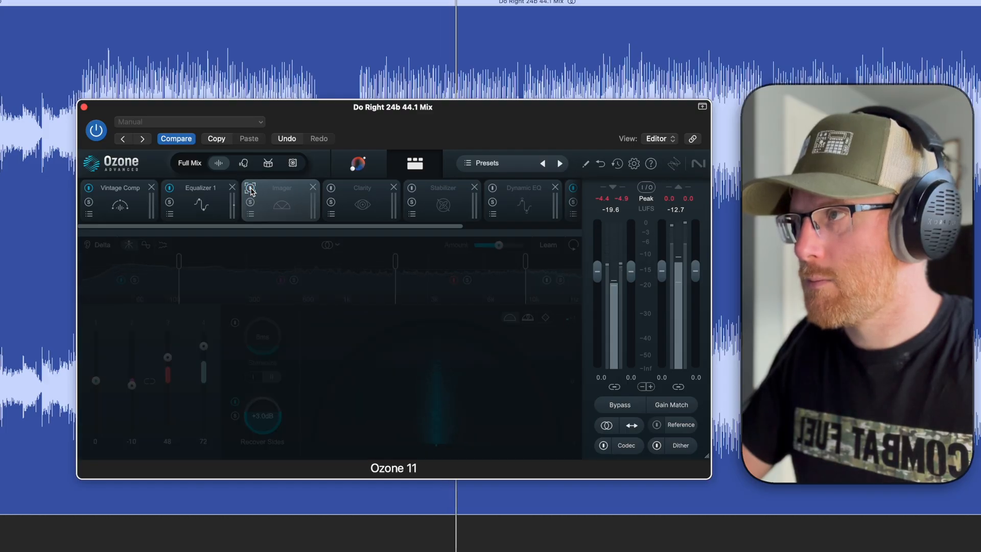
click(251, 188)
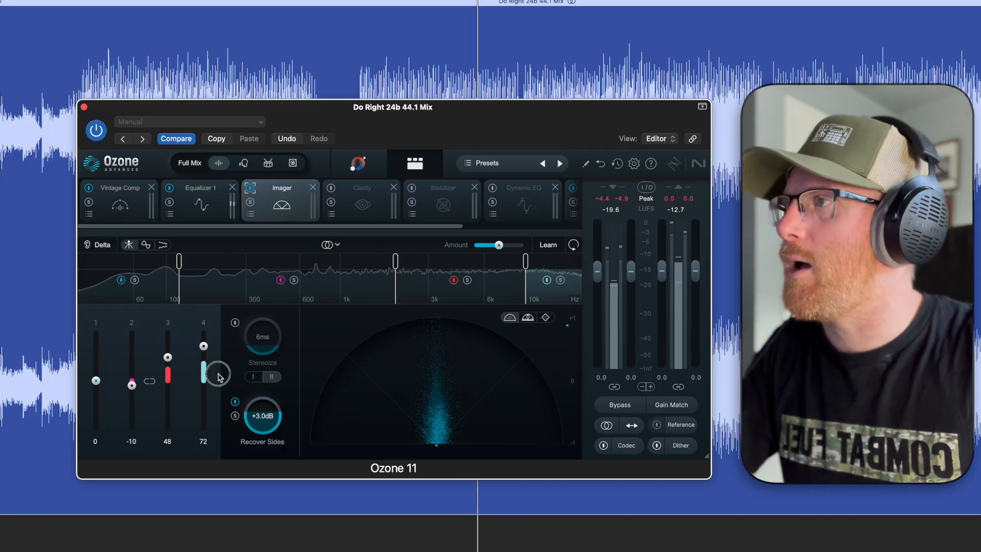
drag(169, 364, 203, 364)
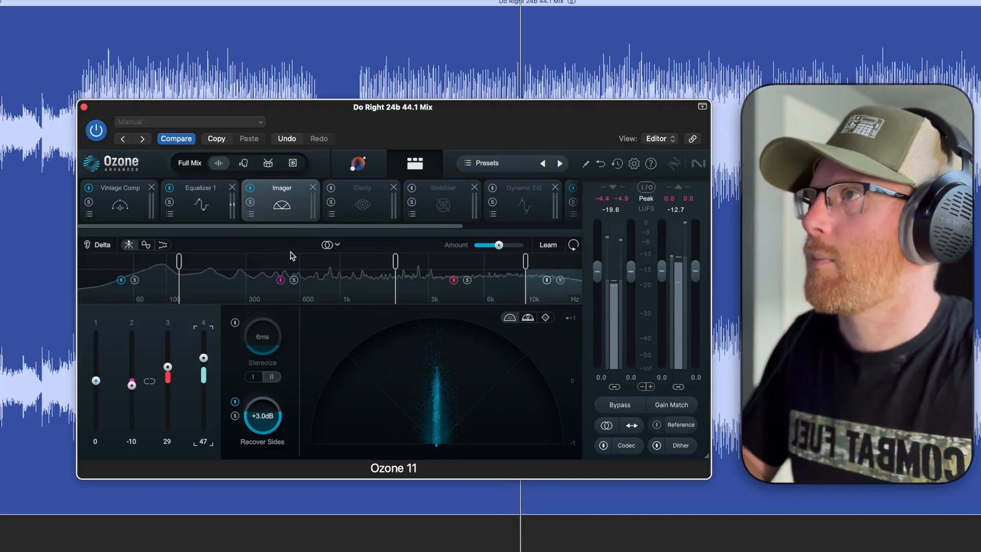
Enable Clarity, check the upper bands in Tonal Balance Control, and limit Clarity's upper frequency to 6.01 kHz.
click(331, 189)
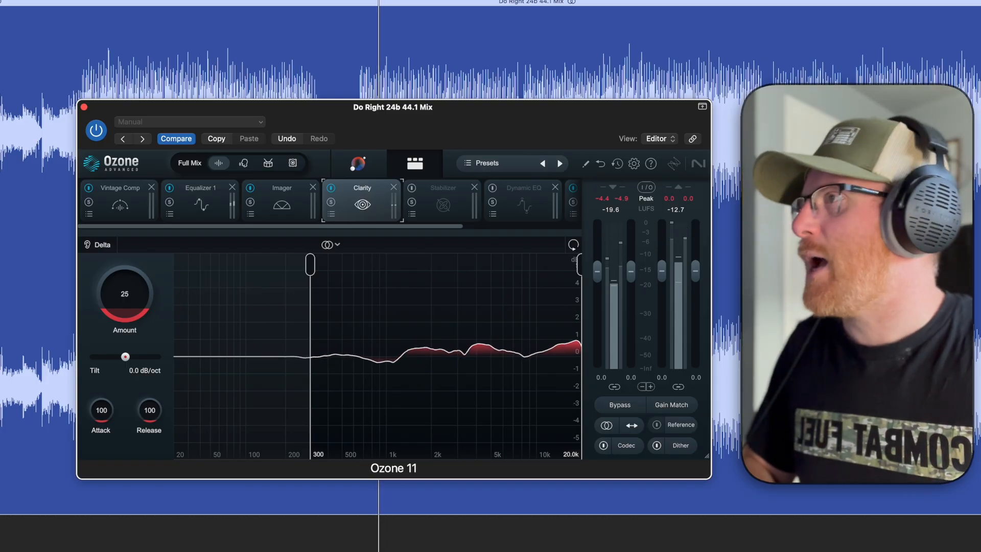
click(1, 222)
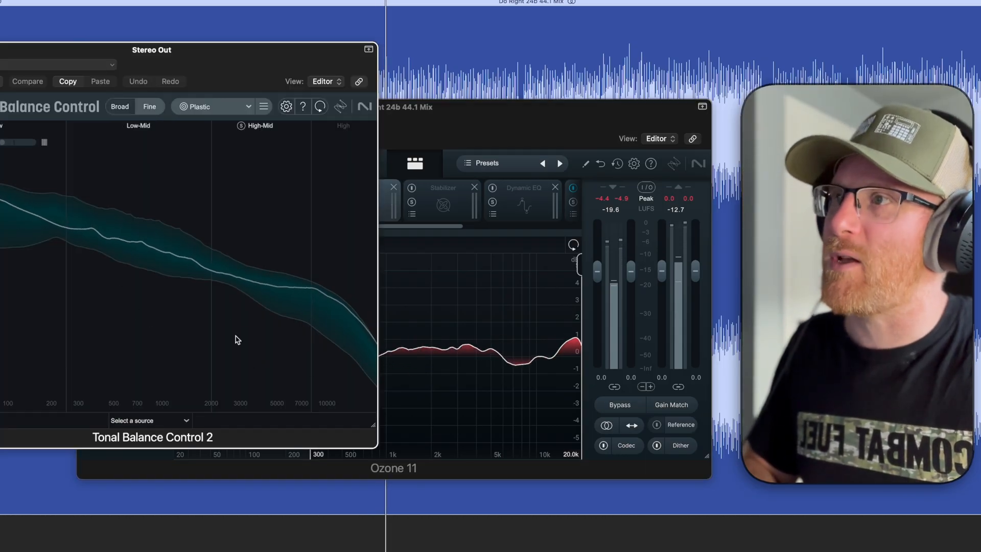
click(607, 131)
click(278, 68)
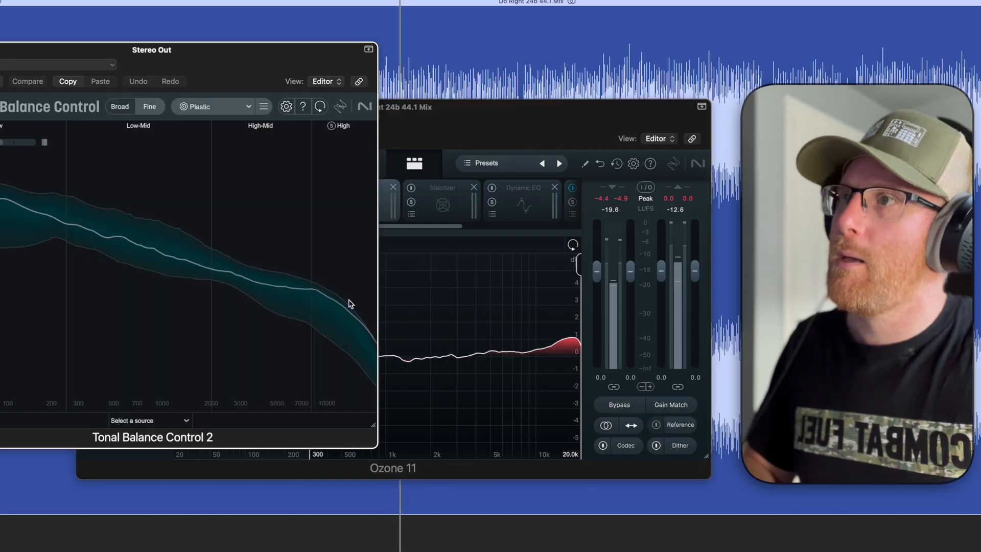
drag(577, 264, 502, 276)
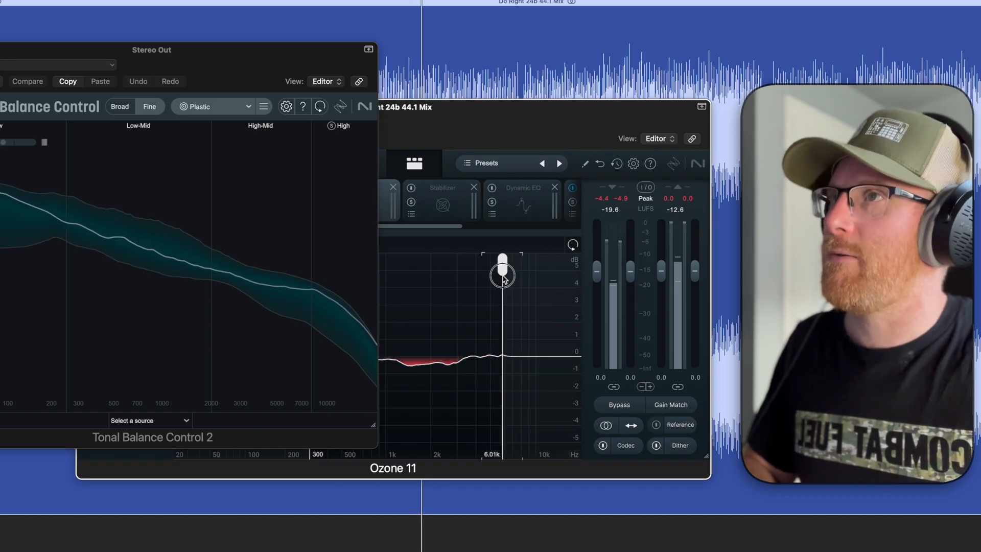
drag(445, 108, 494, 104)
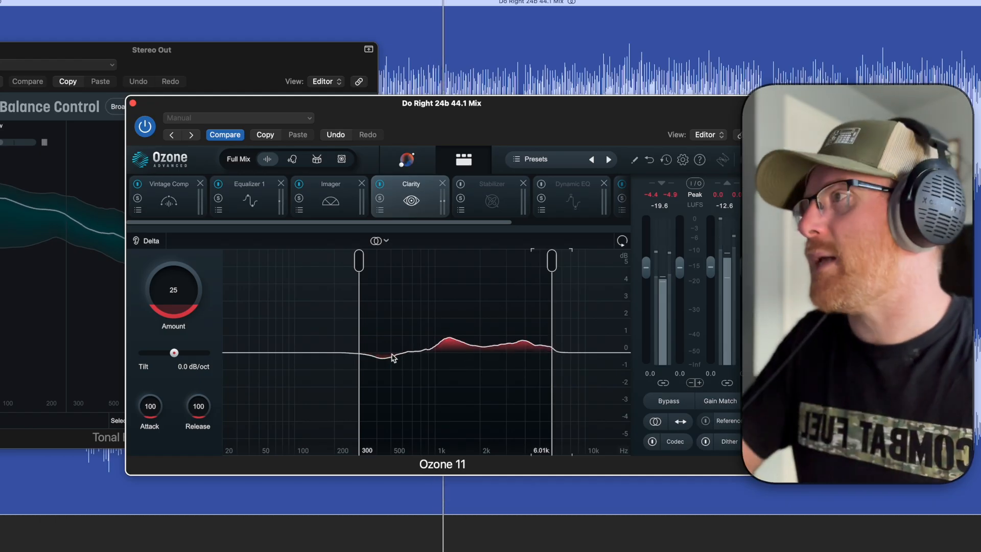
Listen to Clarity's delta signal, and compare the mix with Clarity bypassed and enabled, checking it against Tonal Balance Control.
click(139, 245)
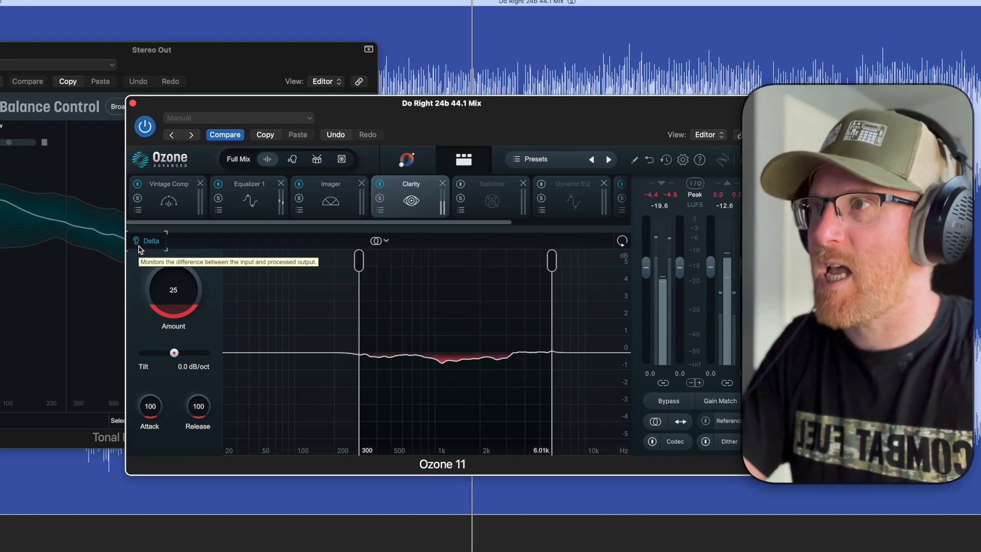
click(139, 248)
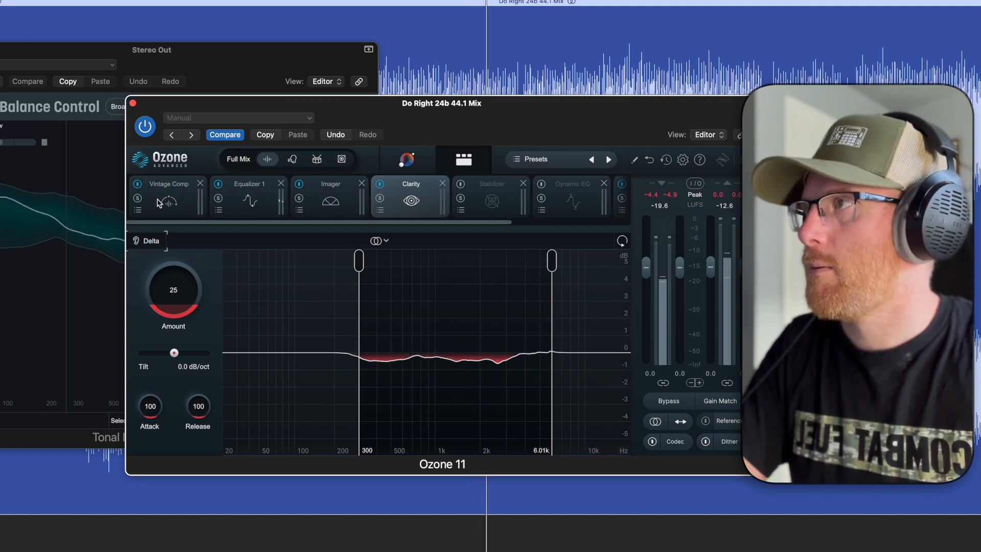
click(380, 184)
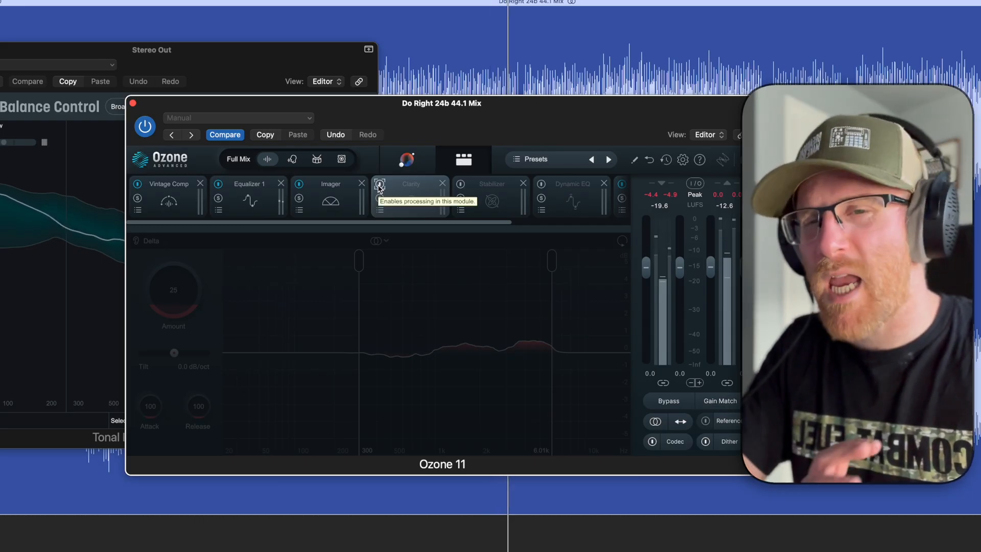
click(380, 185)
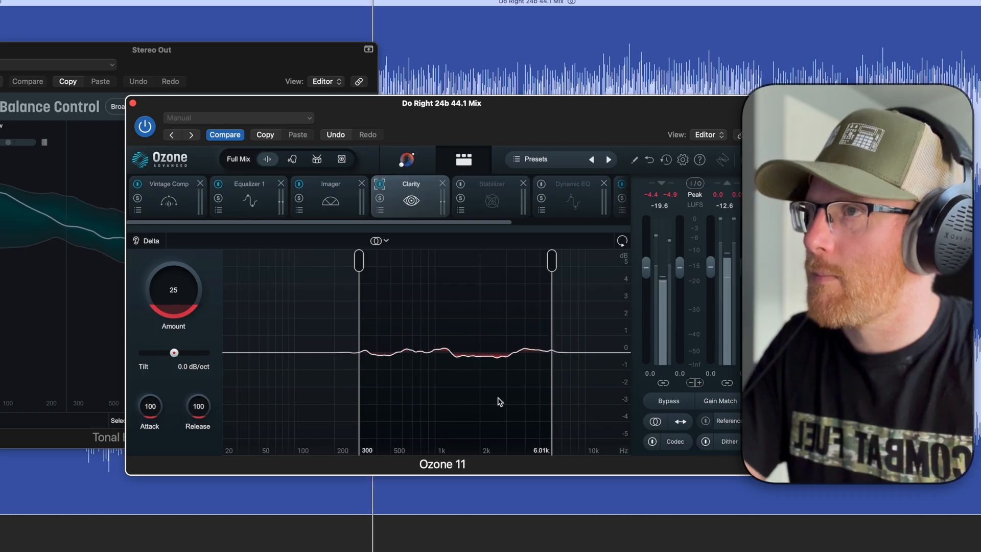
click(254, 76)
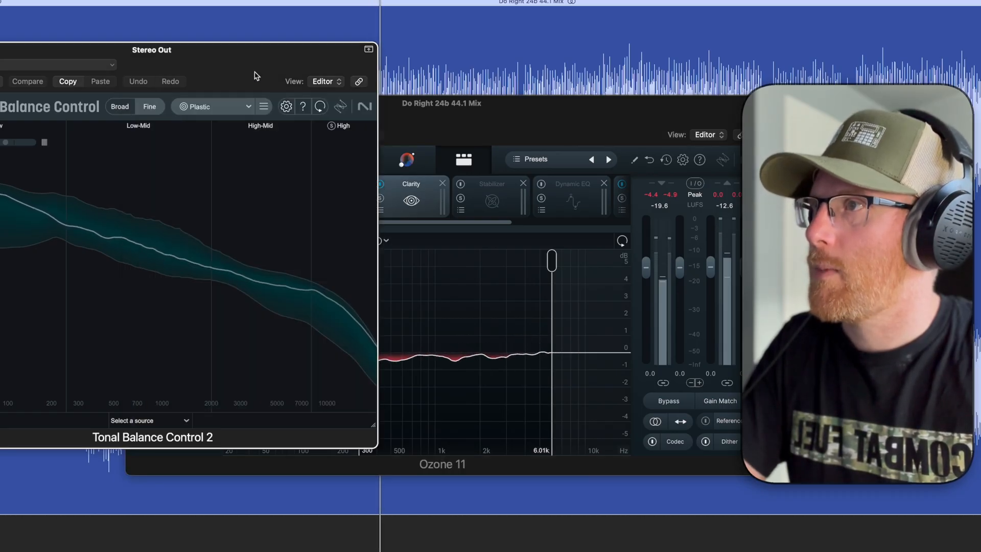
click(461, 120)
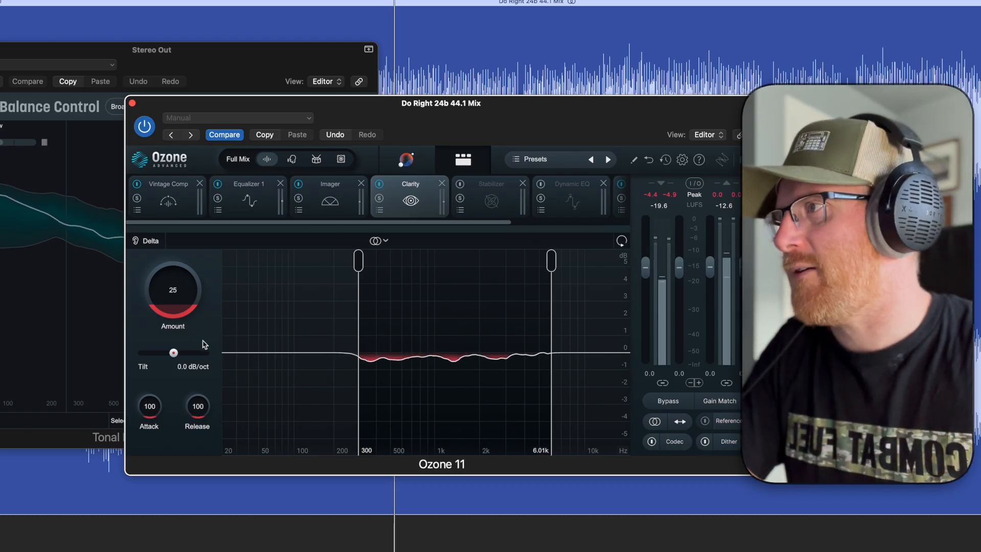
Set Clarity's tilt to -1.0 dB/oct and compare the mix with the module bypassed and enabled.
drag(173, 354, 167, 359)
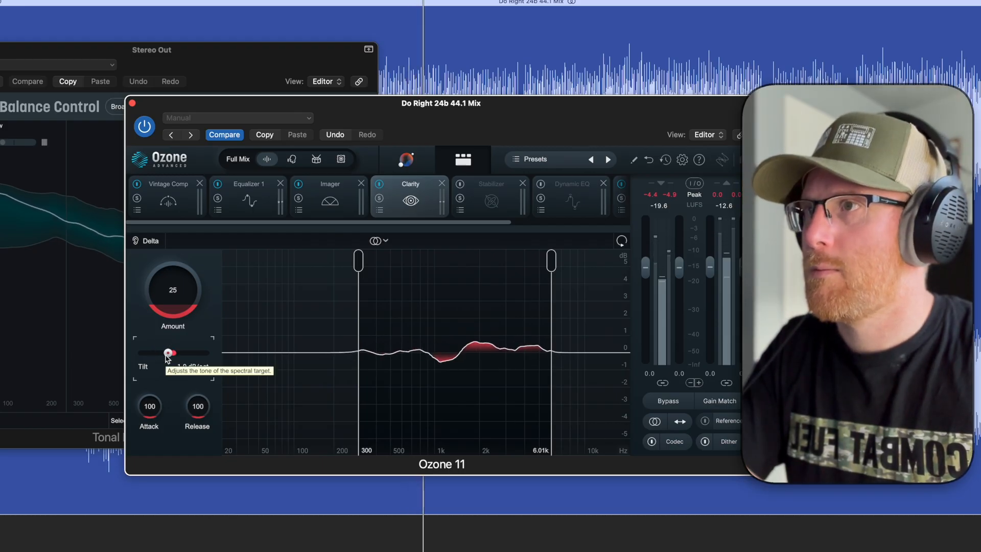
click(380, 184)
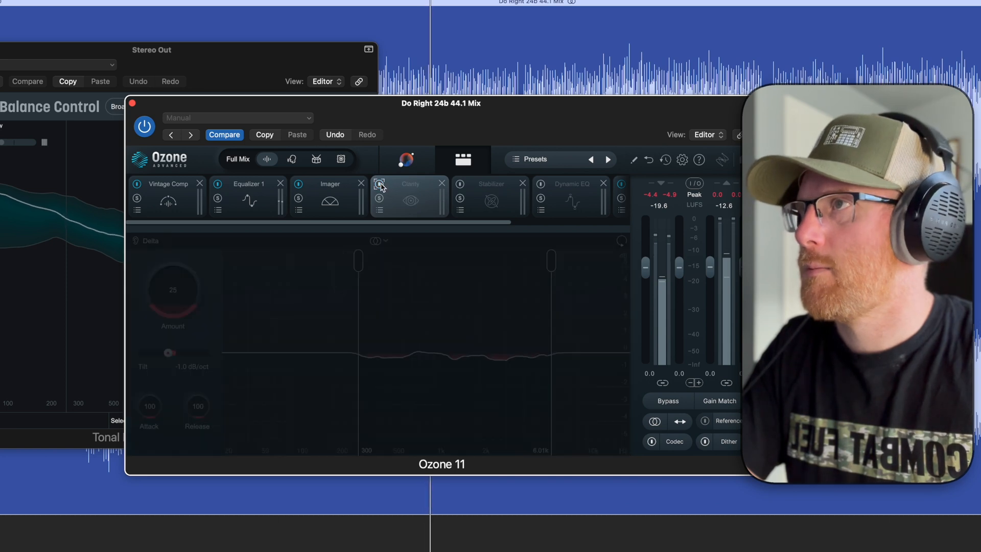
click(379, 184)
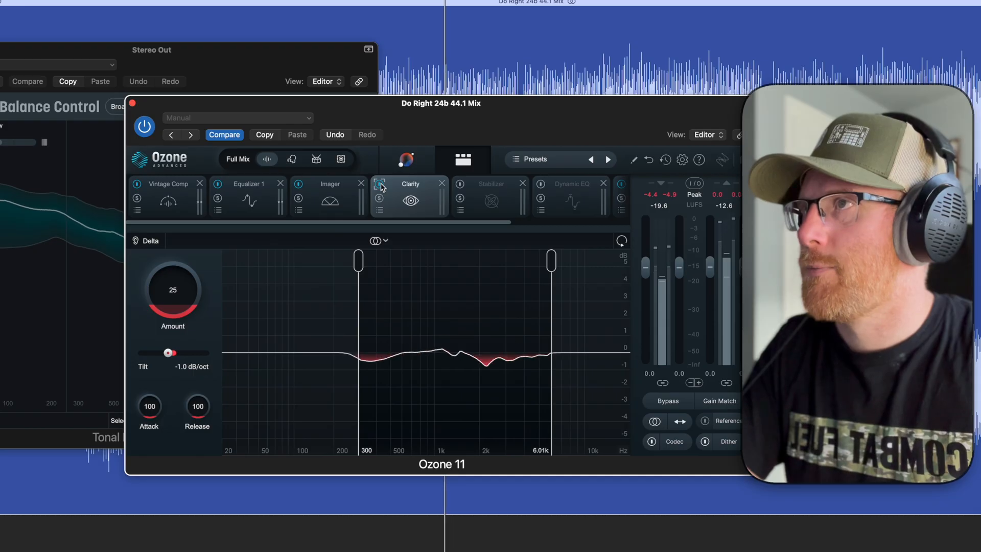
Remove the Stabilizer from the module chain, and enable and display Dynamic EQ.
click(522, 183)
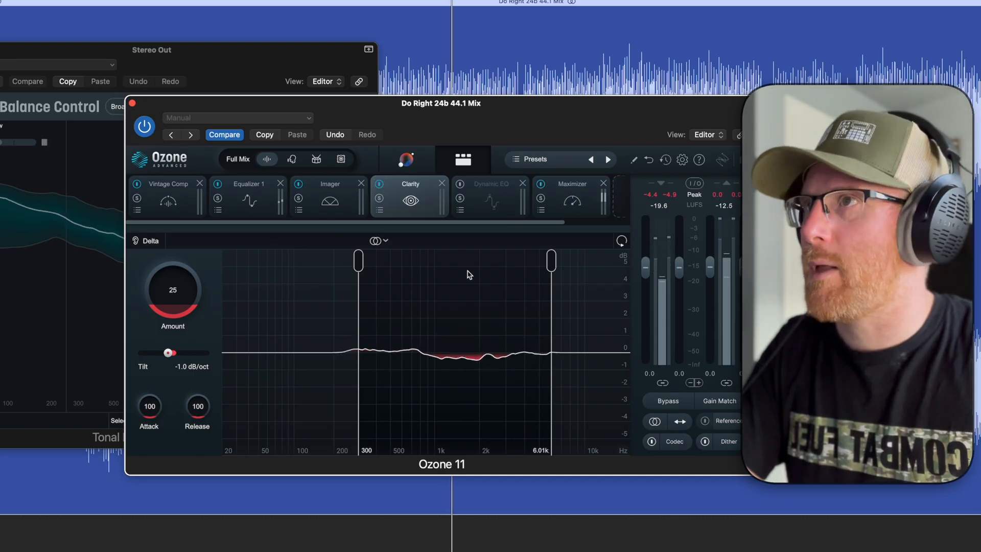
click(460, 183)
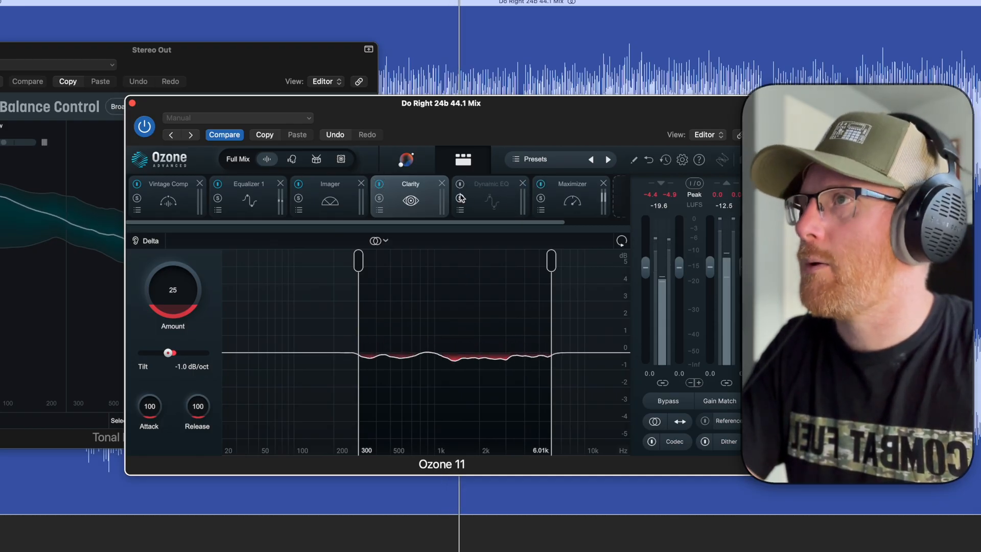
click(475, 199)
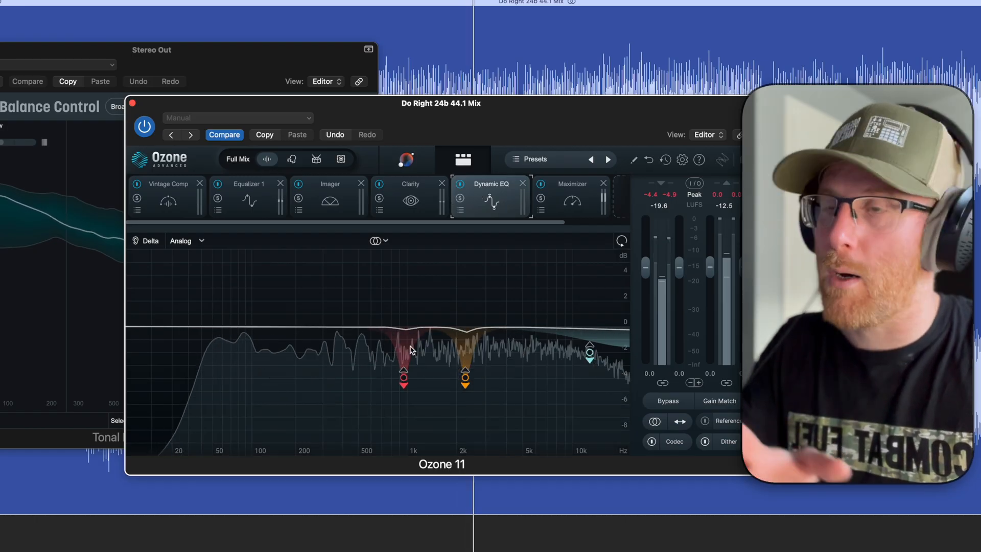
Solo Dynamic EQ's 2275 Hz bell band, audition it with a 4.9 dB boost, and bring its gain to -4.1 dB.
click(465, 379)
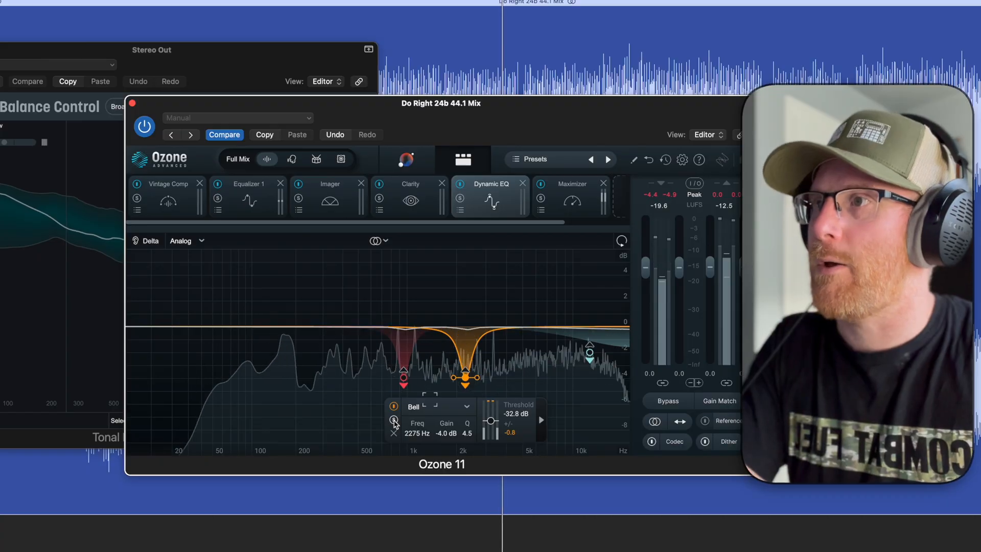
click(394, 420)
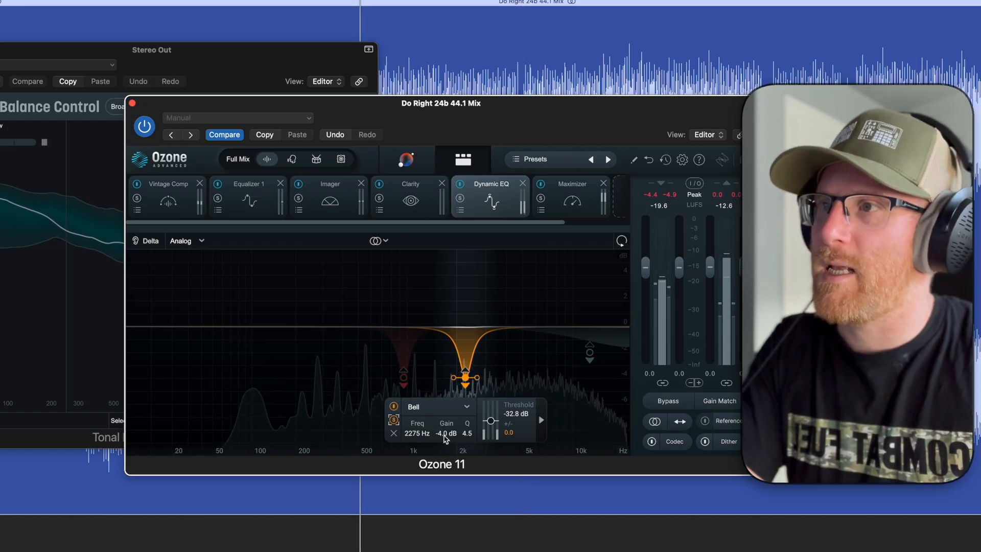
scroll(445, 437, up, 3)
drag(444, 436, 443, 409)
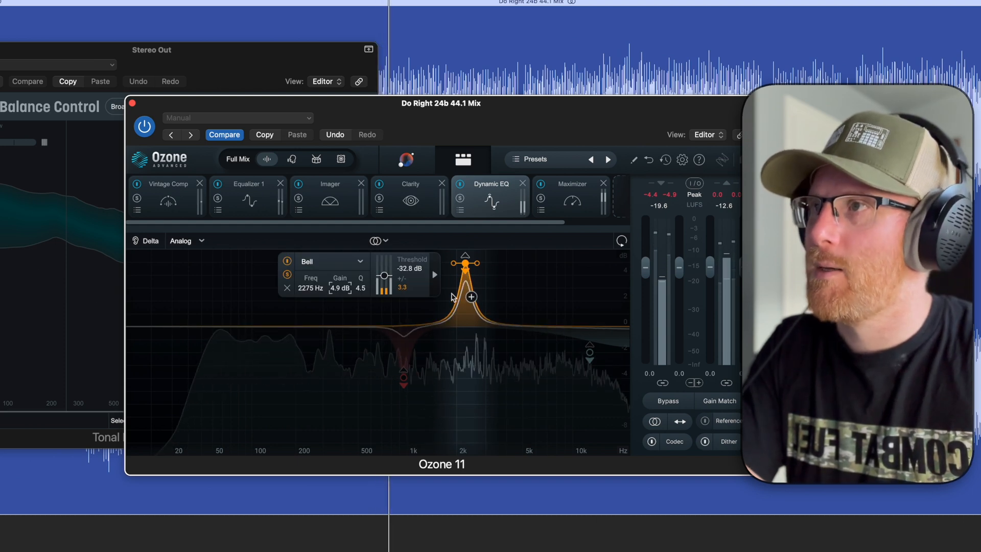
drag(332, 290, 334, 313)
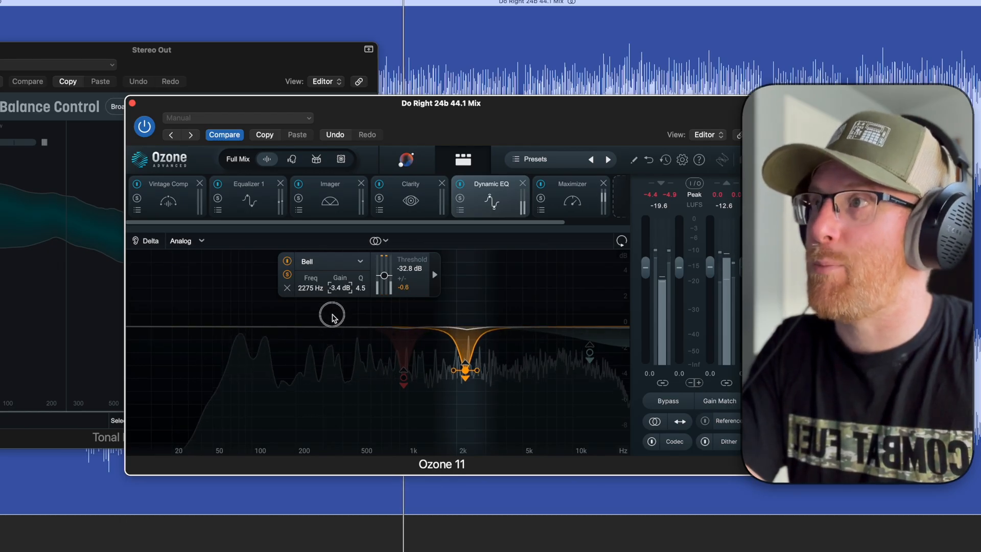
drag(331, 319, 331, 320)
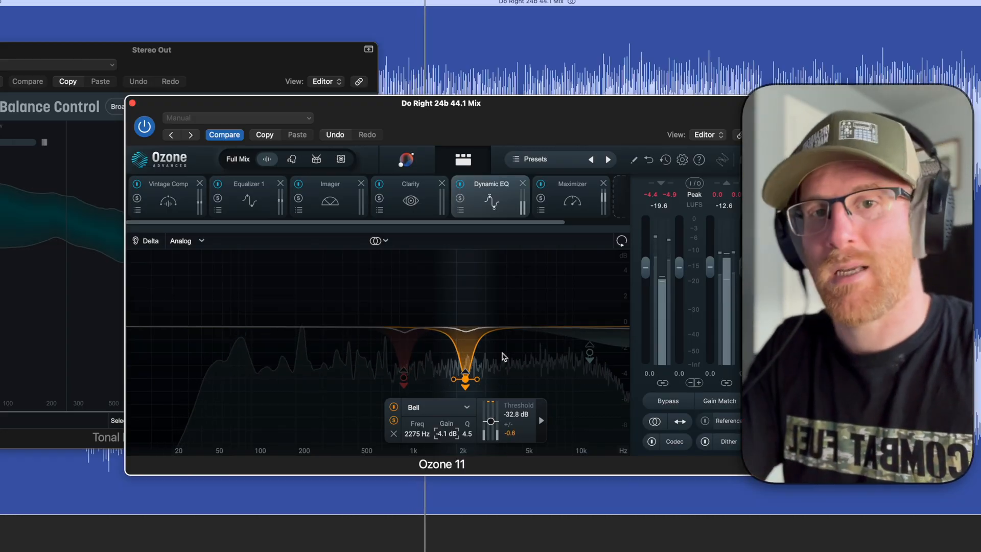
Solo Dynamic EQ's 958 Hz bell band, lower its threshold to -56.9 dB while listening, and unsolo it.
click(403, 379)
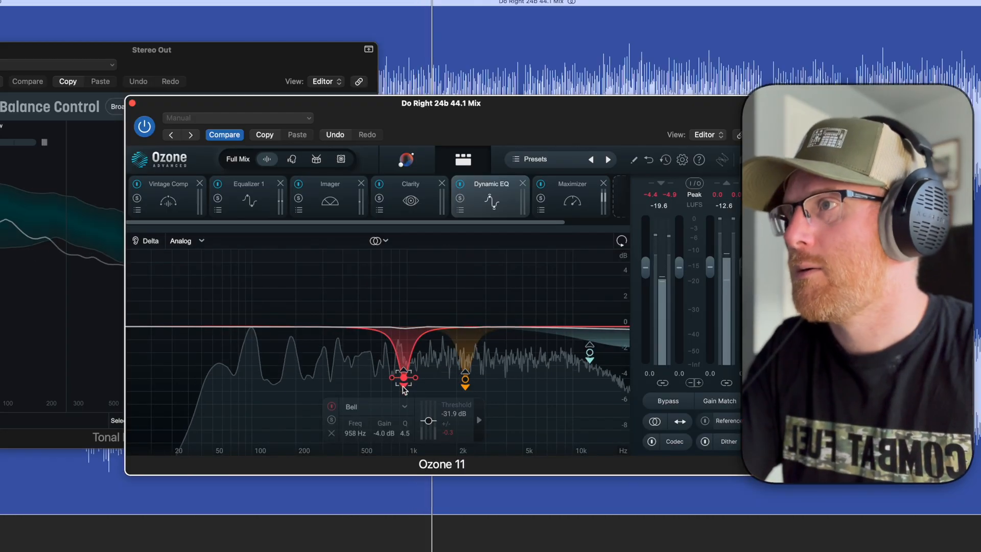
click(331, 421)
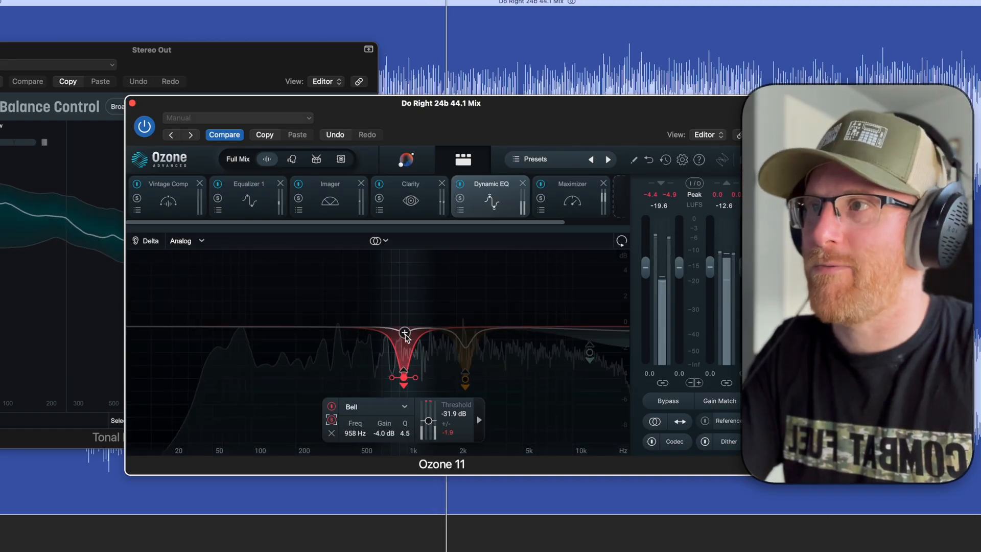
scroll(431, 428, down, 5)
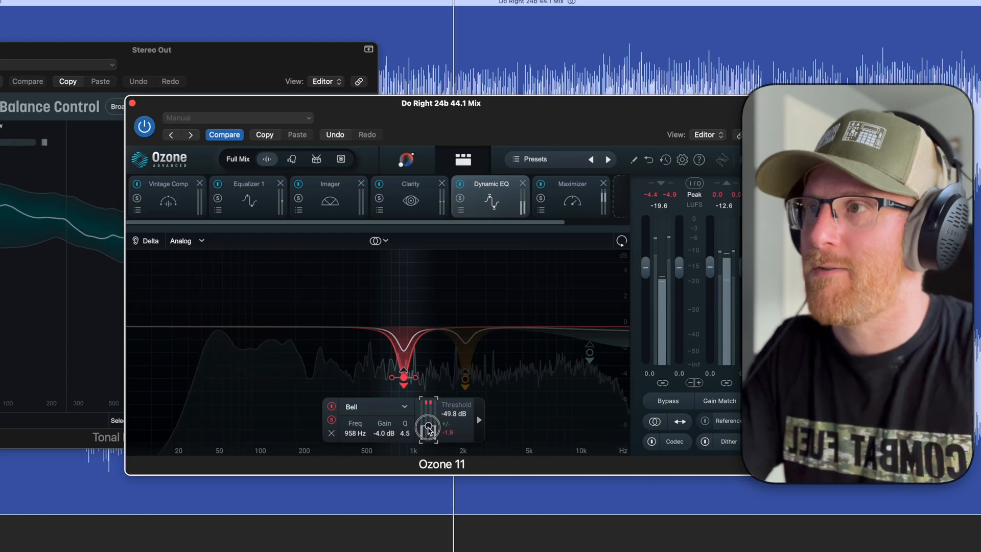
scroll(428, 431, down, 1)
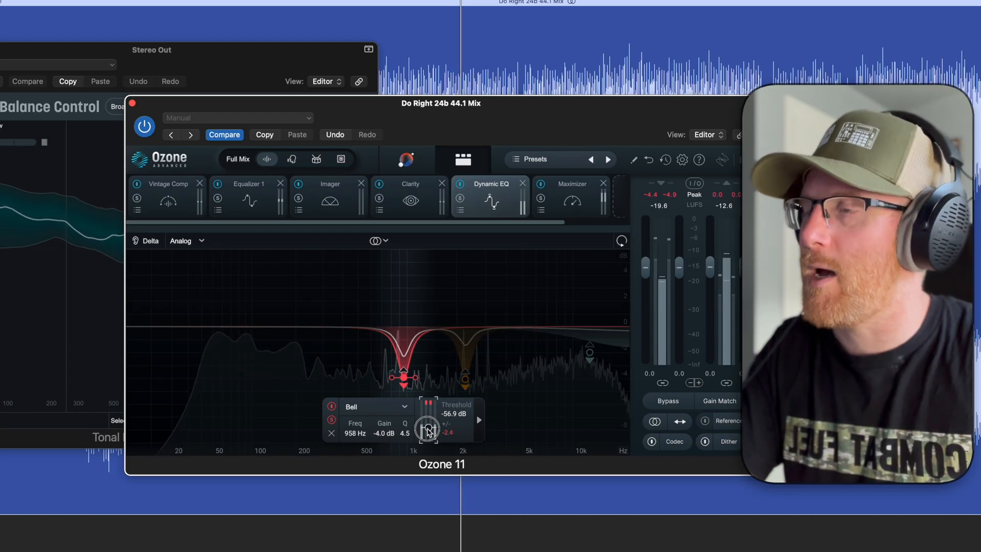
click(332, 420)
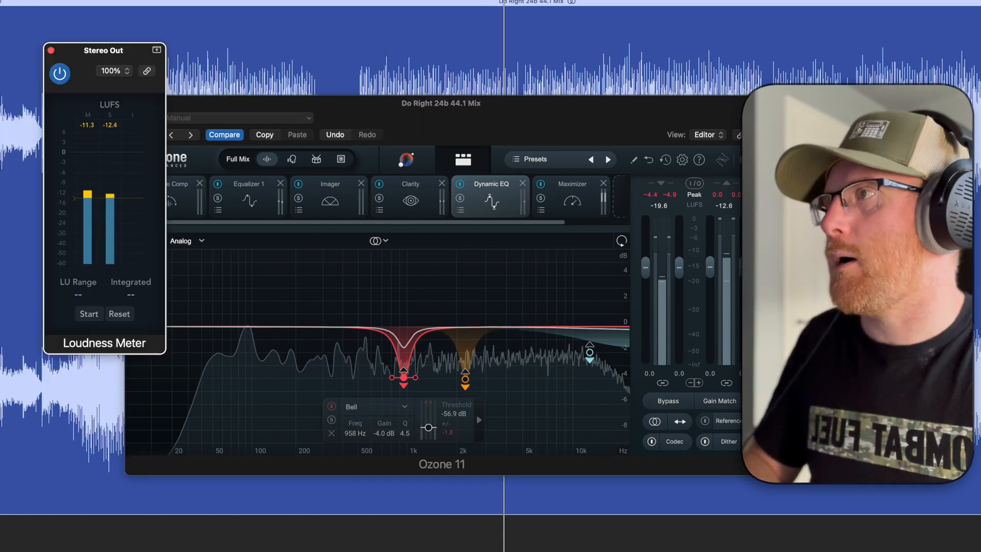
Move the Loudness Meter clear of Ozone, and during playback set the Maximizer's Character to 1.18 and Upward Compress to +2.0 dB.
drag(103, 58, 41, 167)
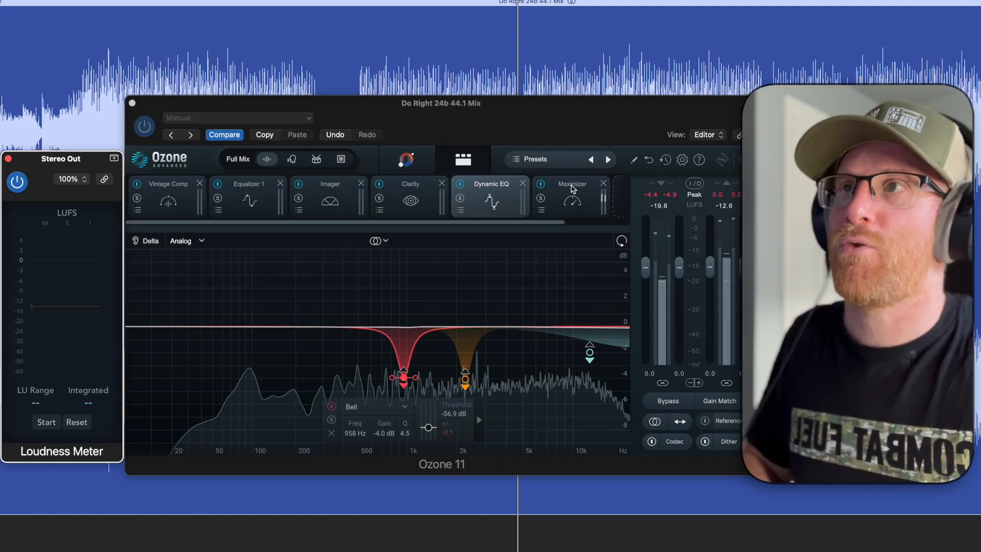
click(573, 189)
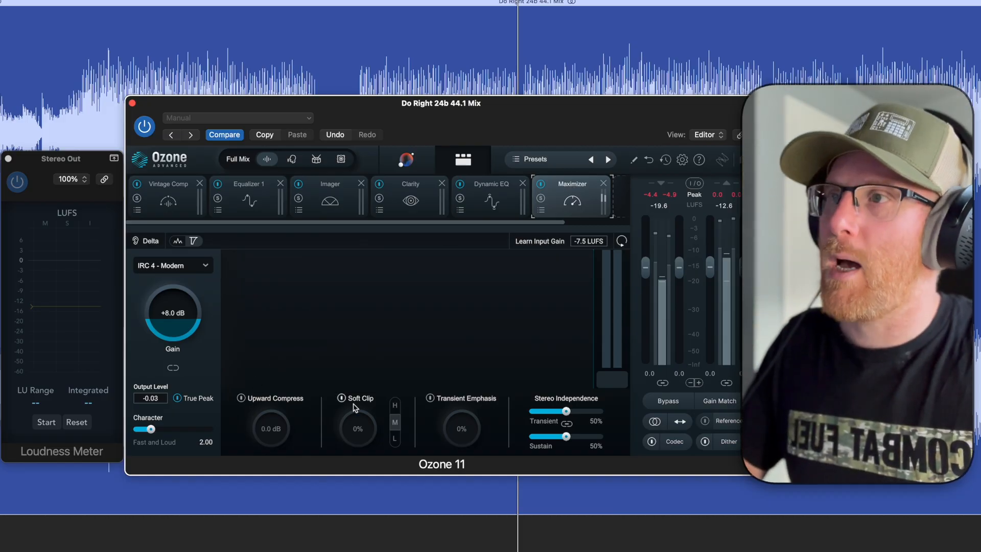
click(353, 478)
key(space)
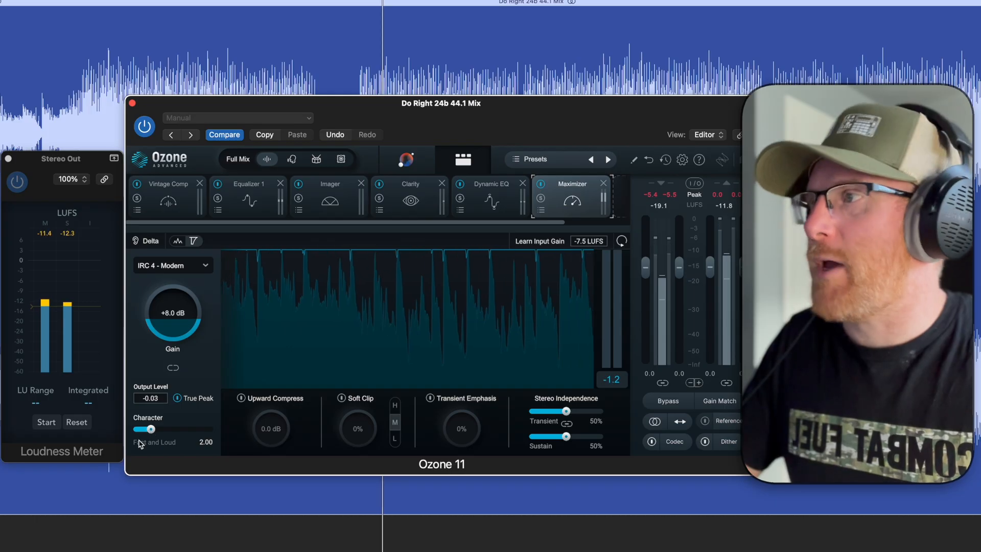
mouse_move(151, 430)
mouse_down()
mouse_move(136, 435)
mouse_move(145, 438)
mouse_up()
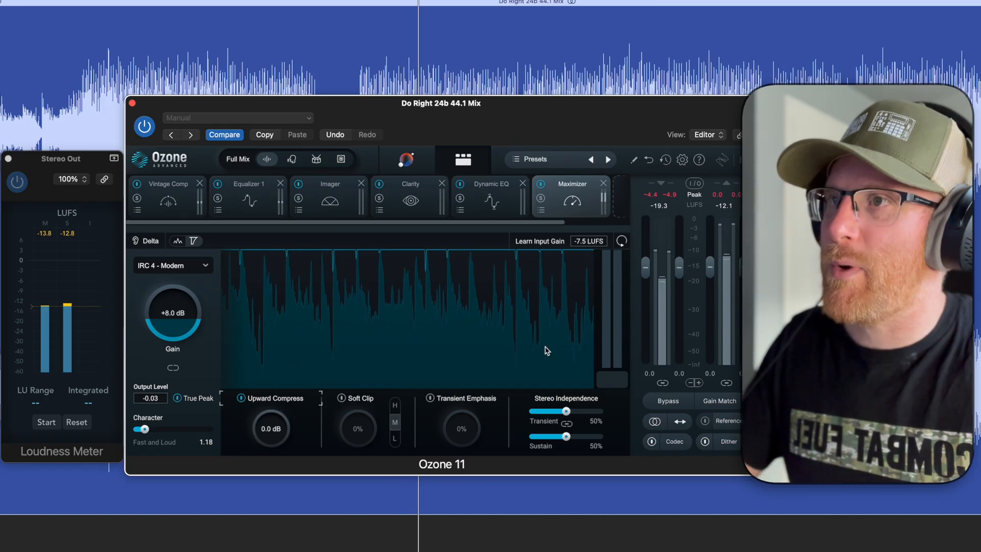
drag(278, 431, 285, 407)
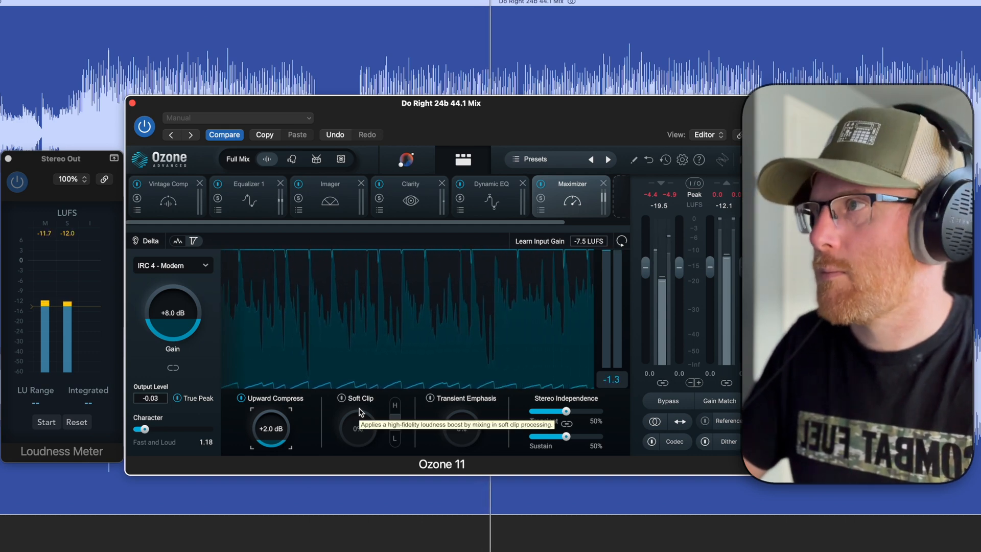
Enable the Maximizer's Soft Clip at 4% in L mode, turn off True Peak, and set the output level to 0.00.
click(342, 399)
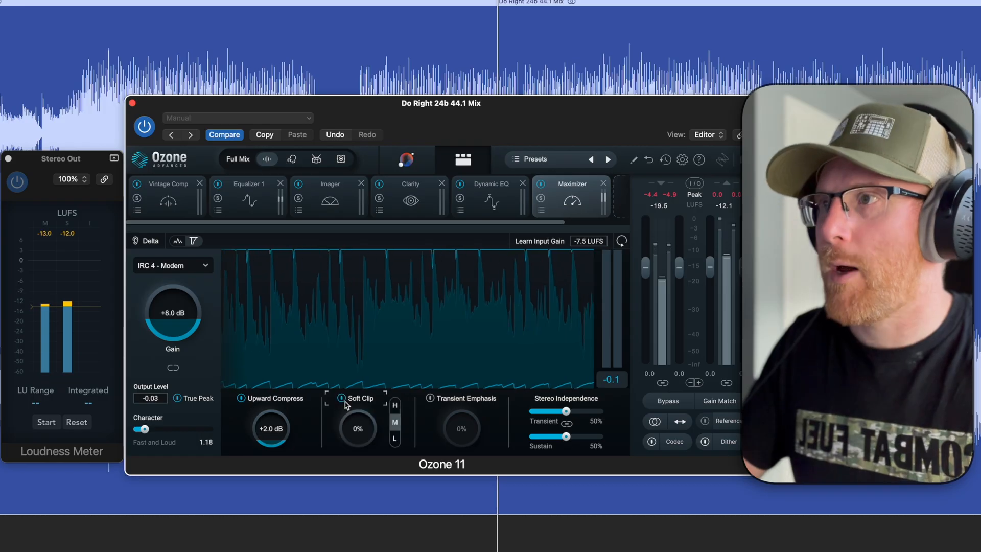
click(395, 438)
drag(360, 438, 364, 433)
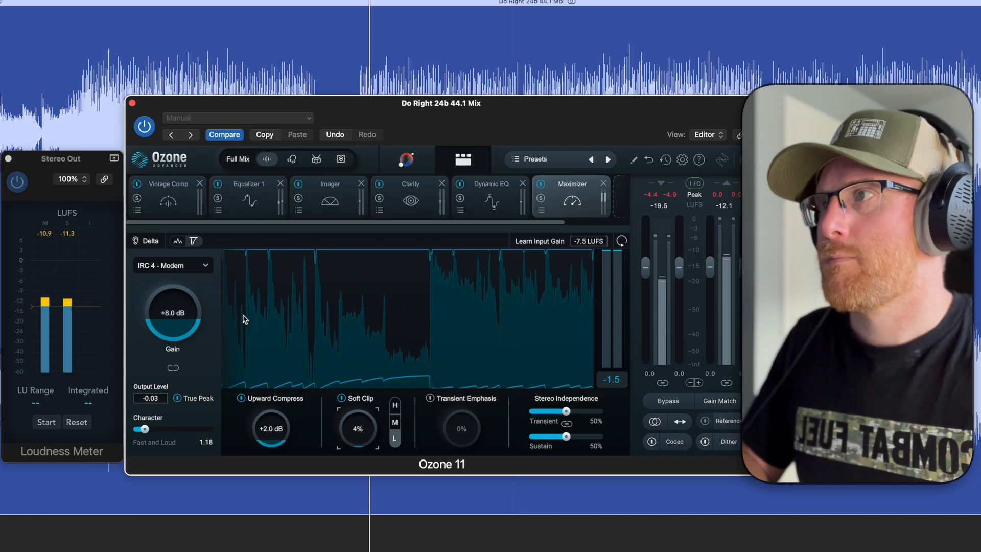
click(177, 398)
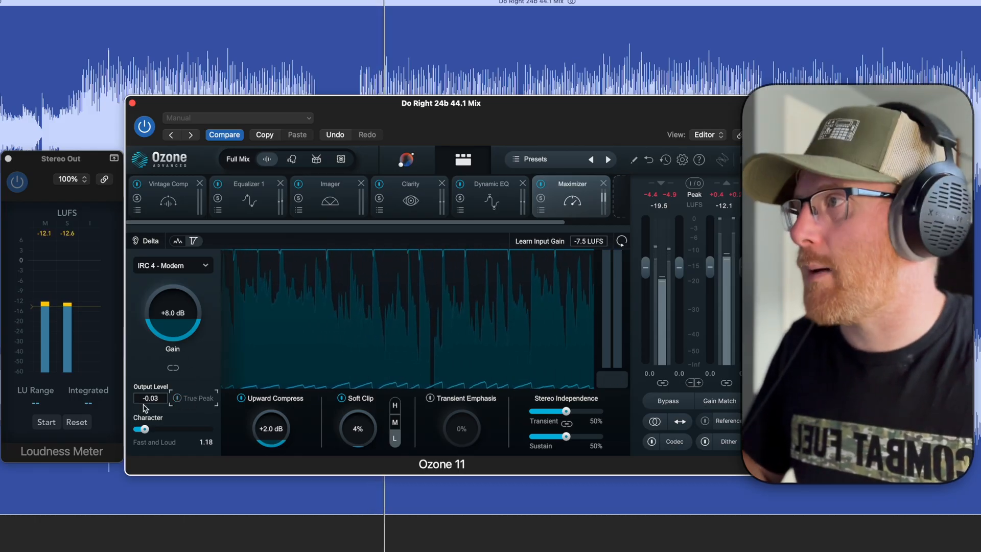
drag(156, 398, 158, 390)
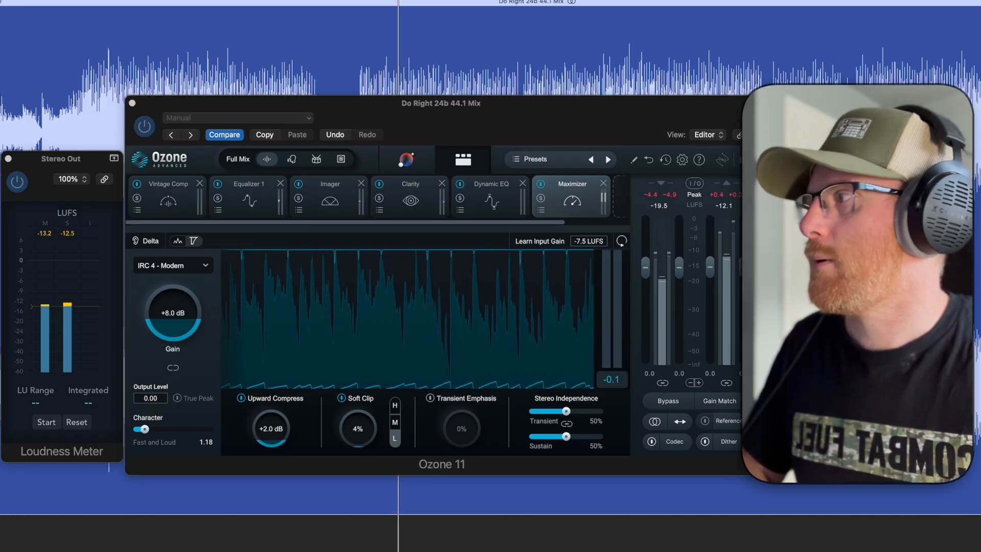
Add a Vintage Limiter after the Maximizer, with its mode set to Modern and True Peak enabled.
click(621, 195)
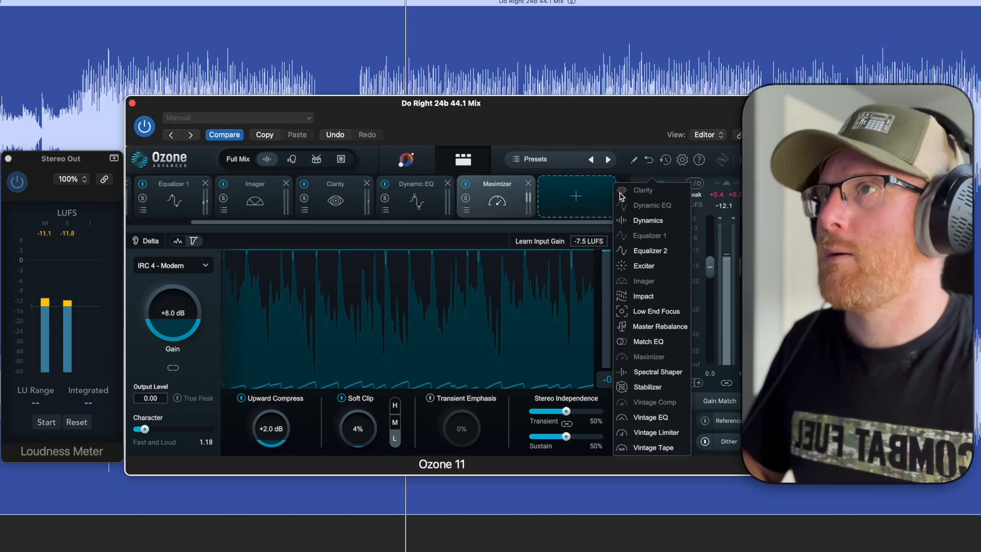
click(656, 432)
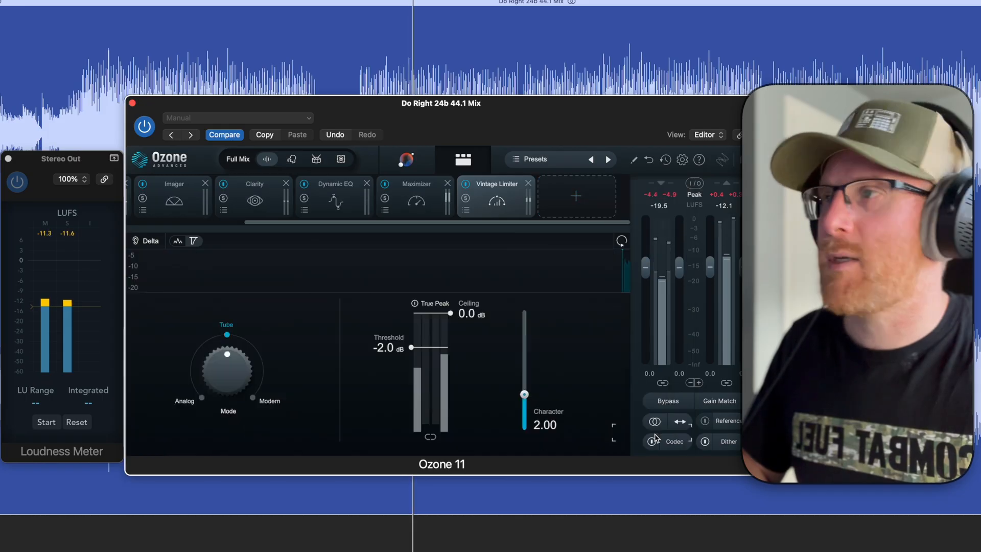
drag(225, 363, 237, 289)
click(430, 303)
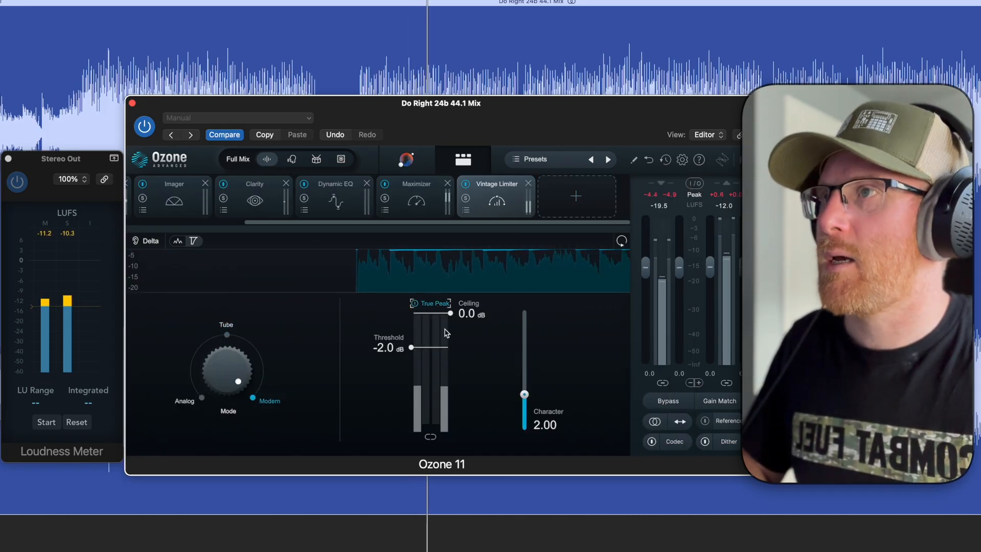
Set the Vintage Limiter's ceiling to -0.1 dB and its threshold to -4.0 dB.
drag(451, 315, 451, 316)
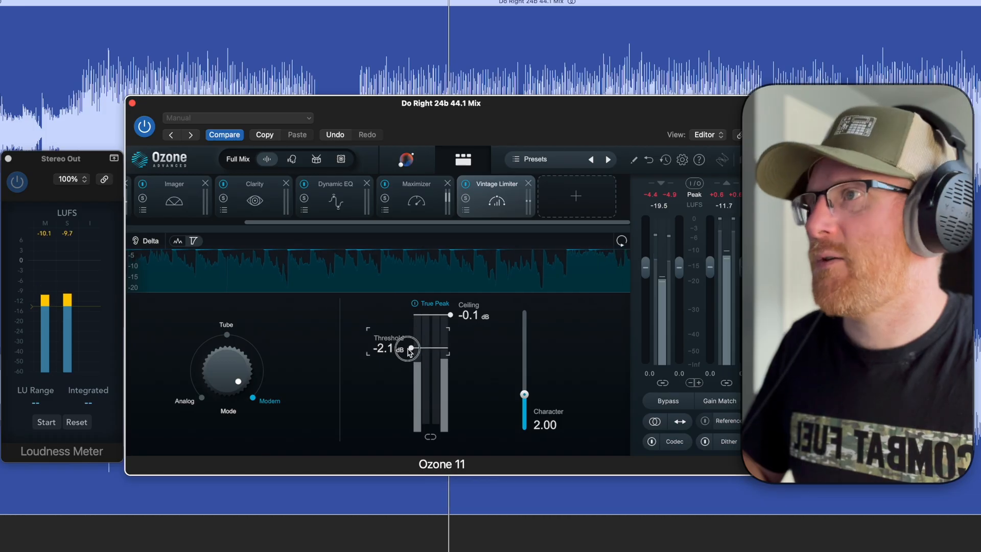
drag(410, 359, 411, 361)
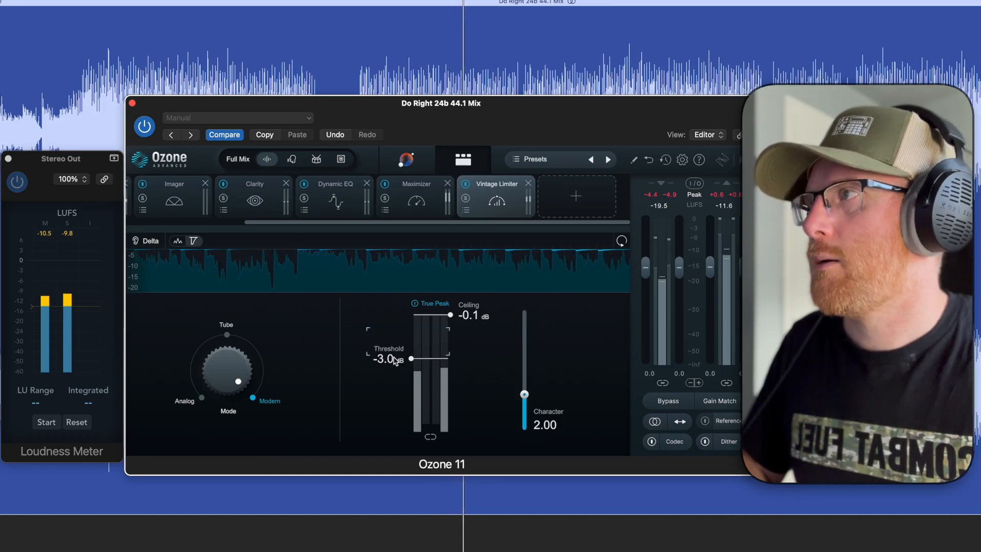
drag(410, 363, 411, 366)
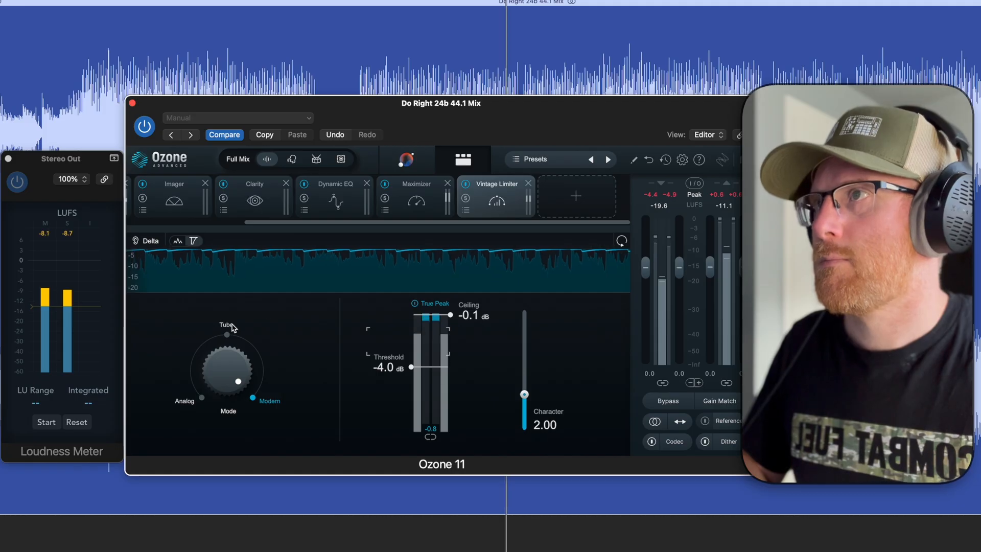
Raise the Maximizer's gain to +9.0 dB and display the Vintage Limiter again.
click(436, 190)
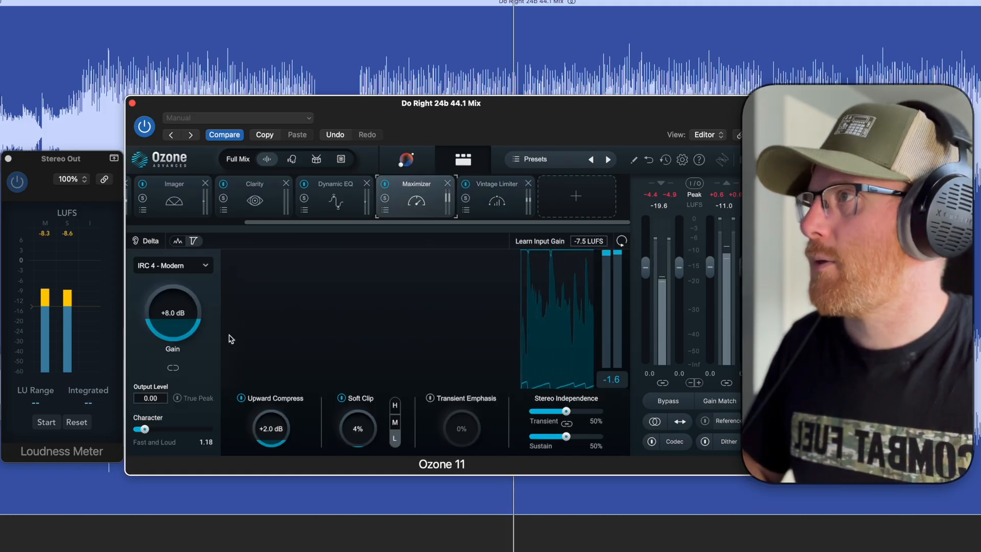
drag(182, 323, 185, 313)
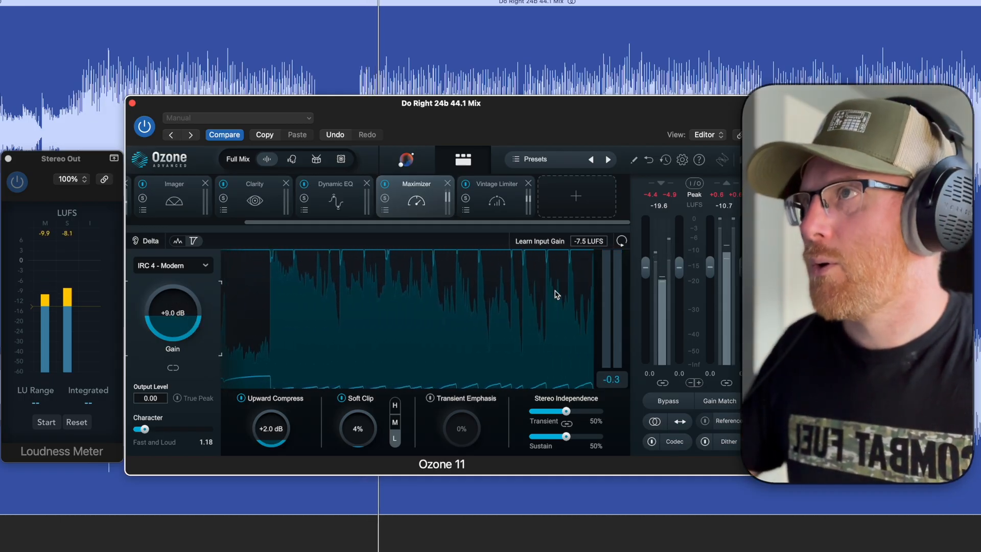
click(495, 194)
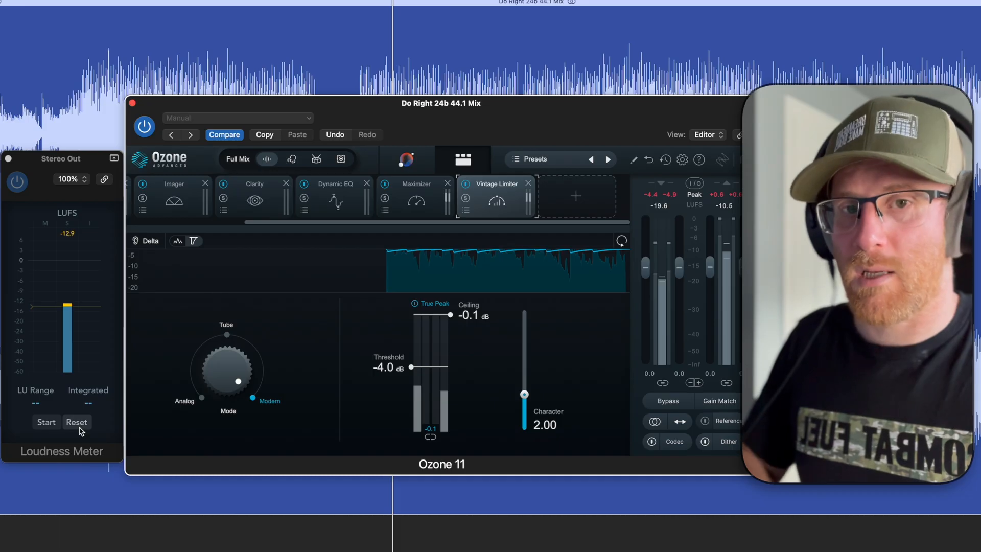
Start the Loudness Meter's integrated measurement and play the mix through it.
click(48, 424)
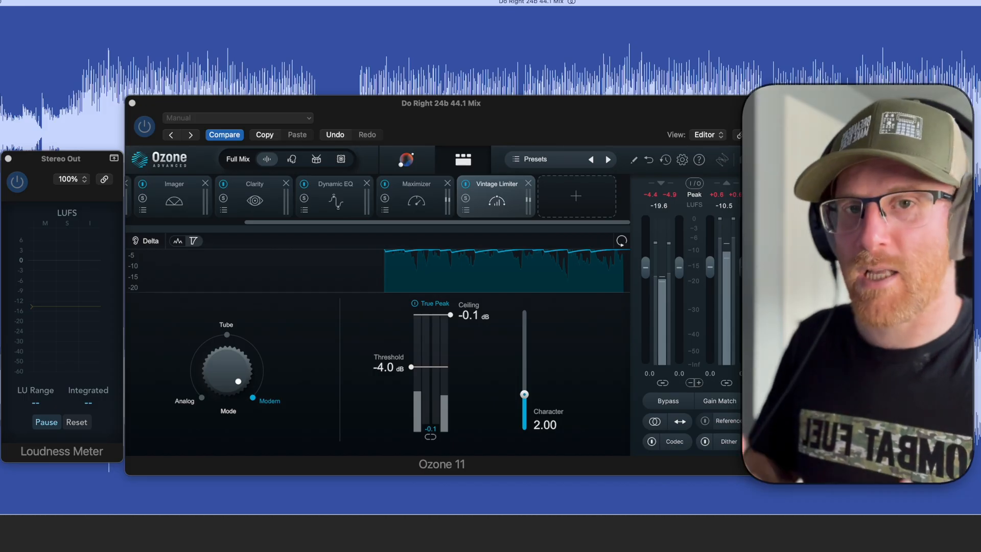
key(space)
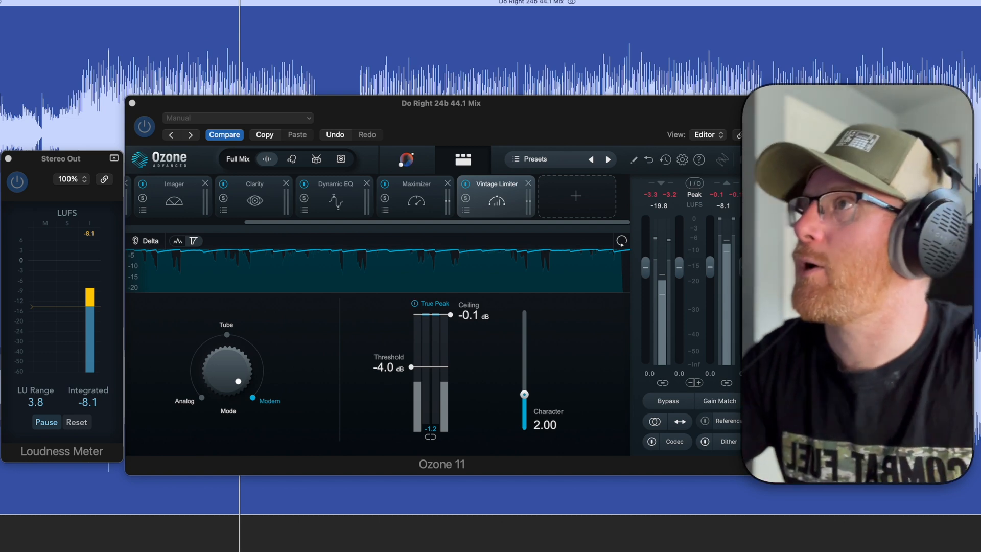
Display Dynamic EQ and loop an earlier passage of the mix during playback.
click(335, 189)
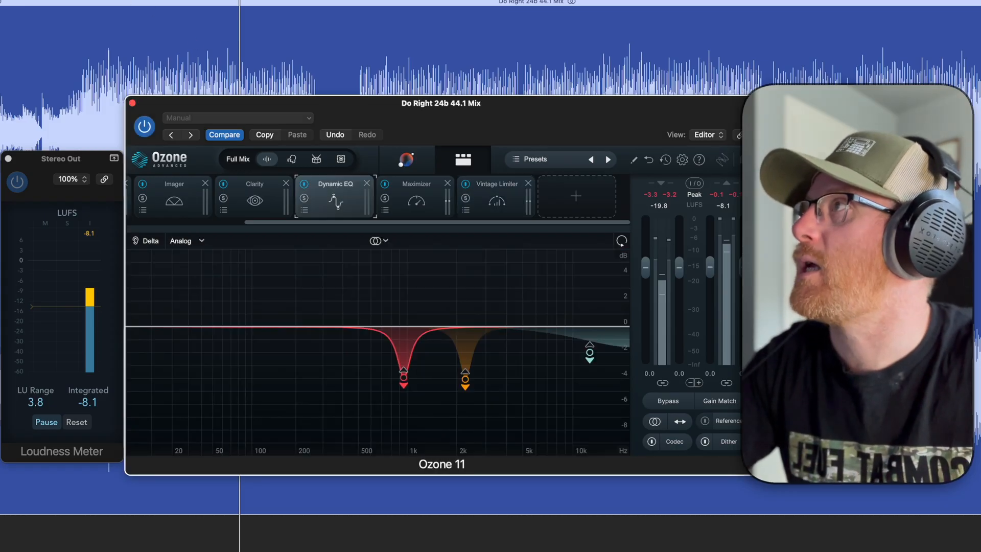
drag(97, 1, 197, 1)
key(space)
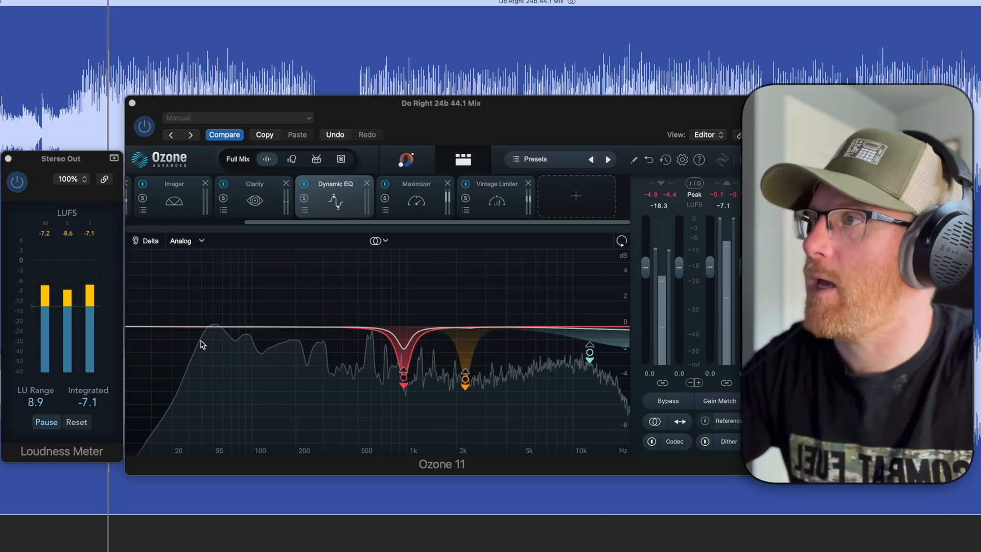
Try a Baxandall Bass band in Dynamic EQ at 986 Hz with -3.0 dB gain and a -32.5 dB threshold.
click(229, 327)
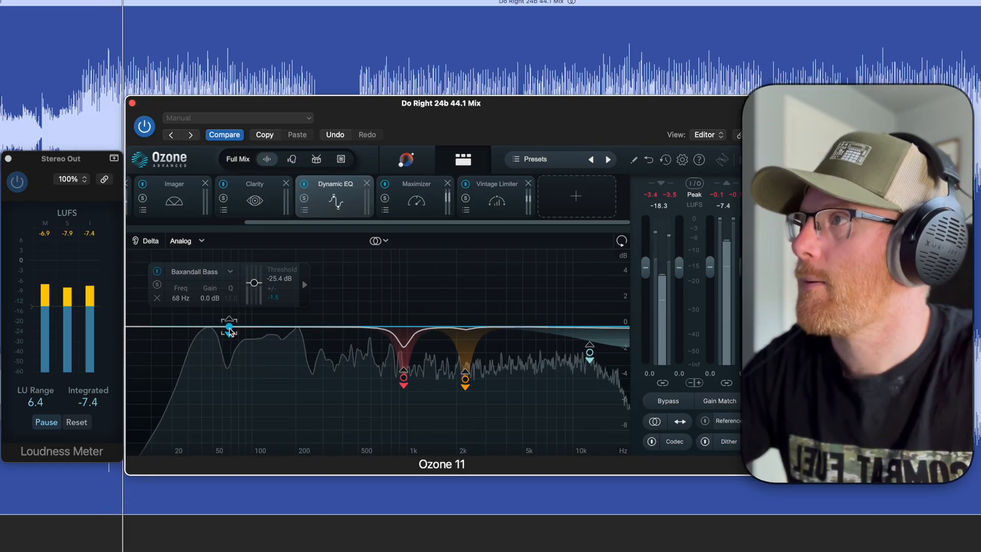
click(230, 275)
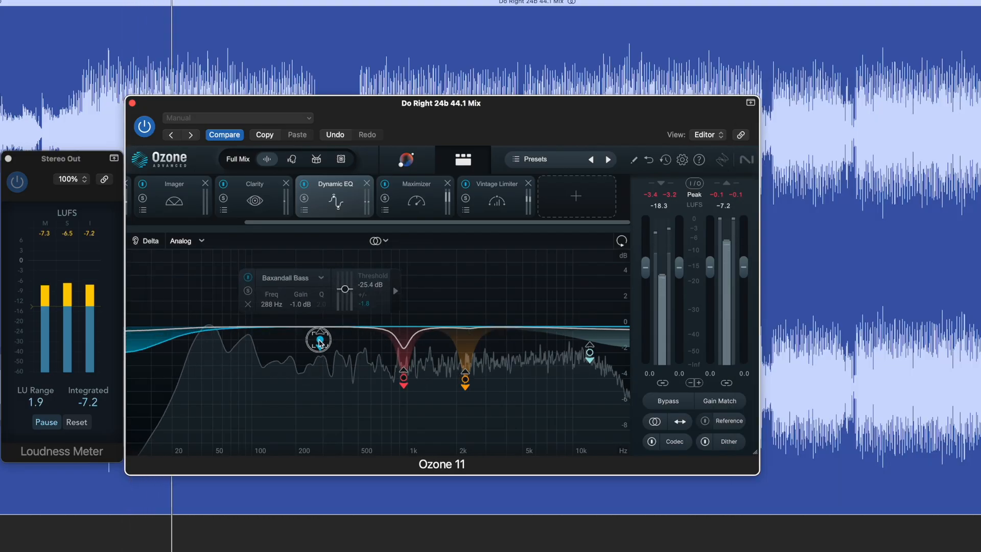
drag(320, 341, 406, 342)
drag(430, 289, 386, 327)
click(407, 279)
click(407, 280)
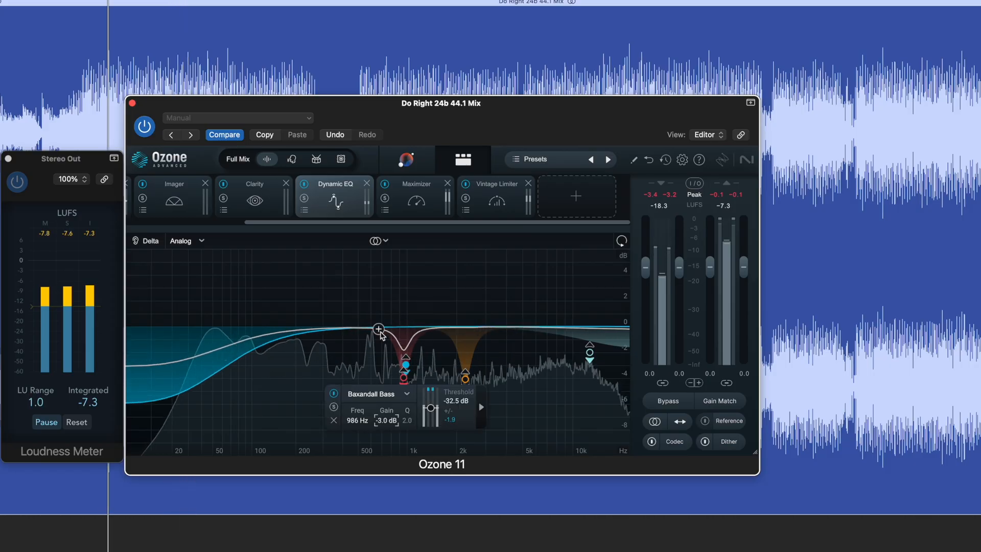
Remove the Baxandall Bass band from Dynamic EQ.
click(207, 337)
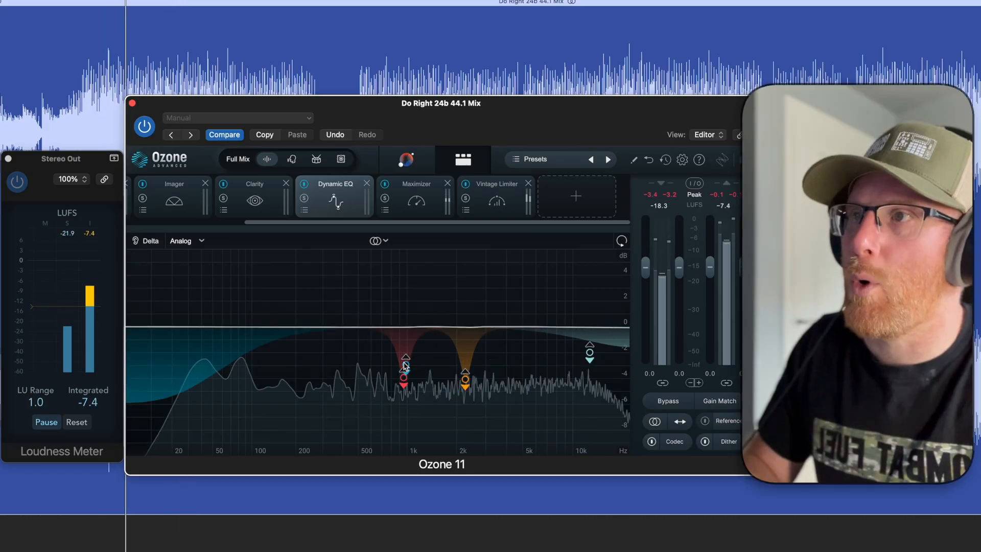
click(406, 366)
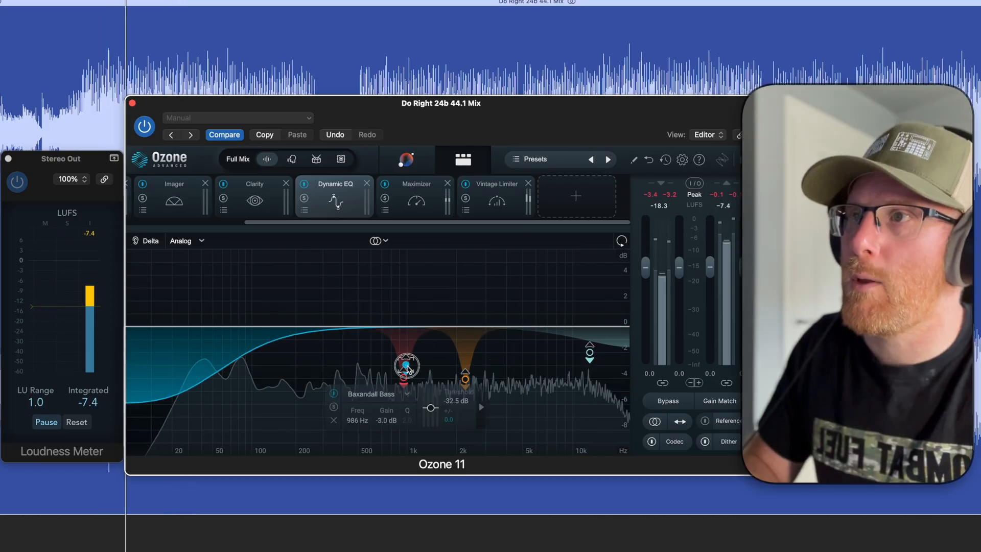
click(208, 340)
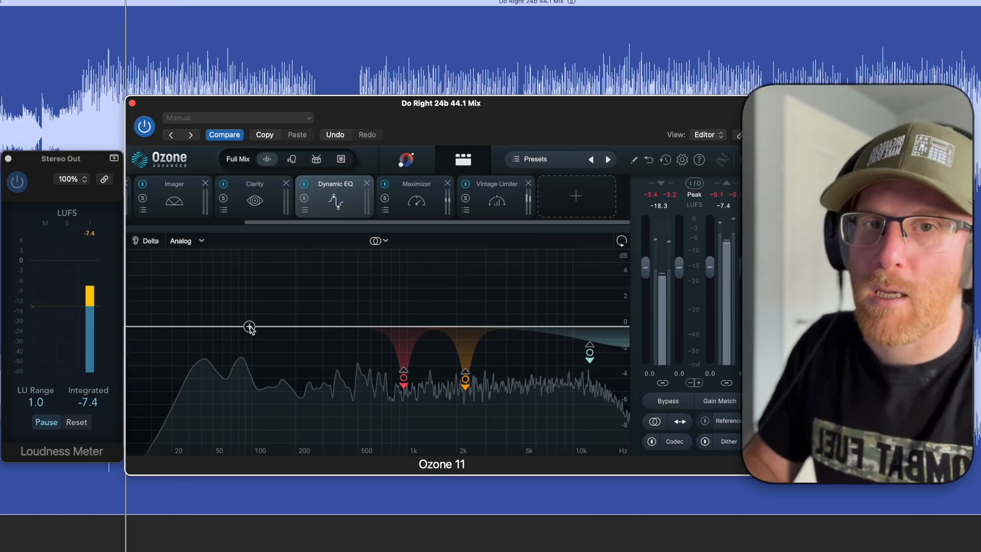
Add a new low band to Dynamic EQ at 52 Hz and change its filter type to Band Shelf.
click(233, 327)
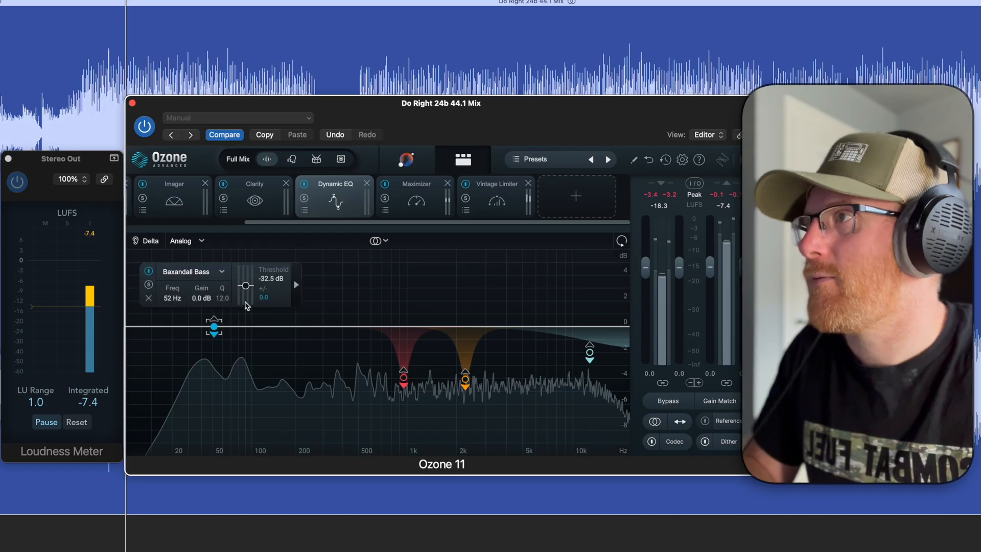
click(190, 271)
click(202, 322)
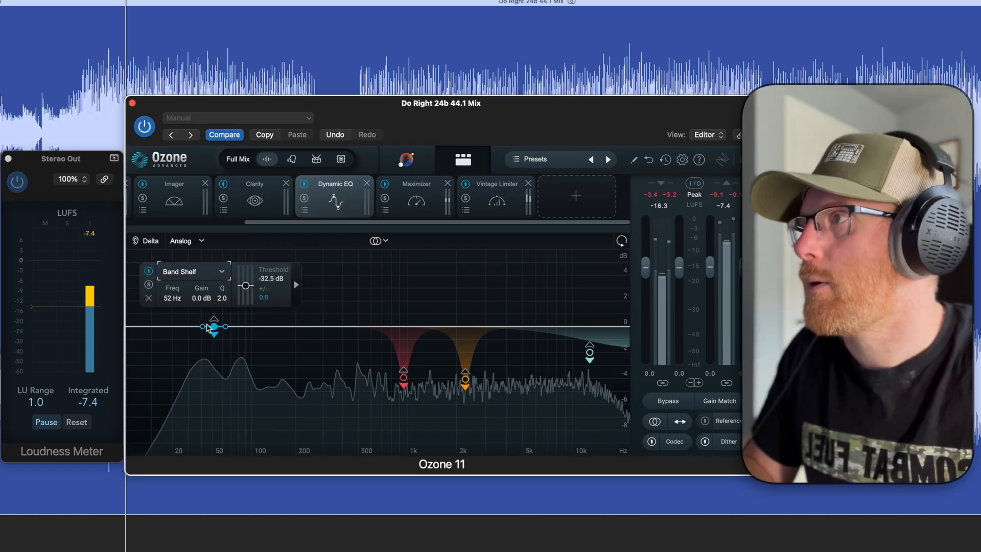
Shape the low Band Shelf band in Dynamic EQ to 39 Hz, -3.0 dB gain and a -41.4 dB threshold during playback.
drag(217, 332, 200, 362)
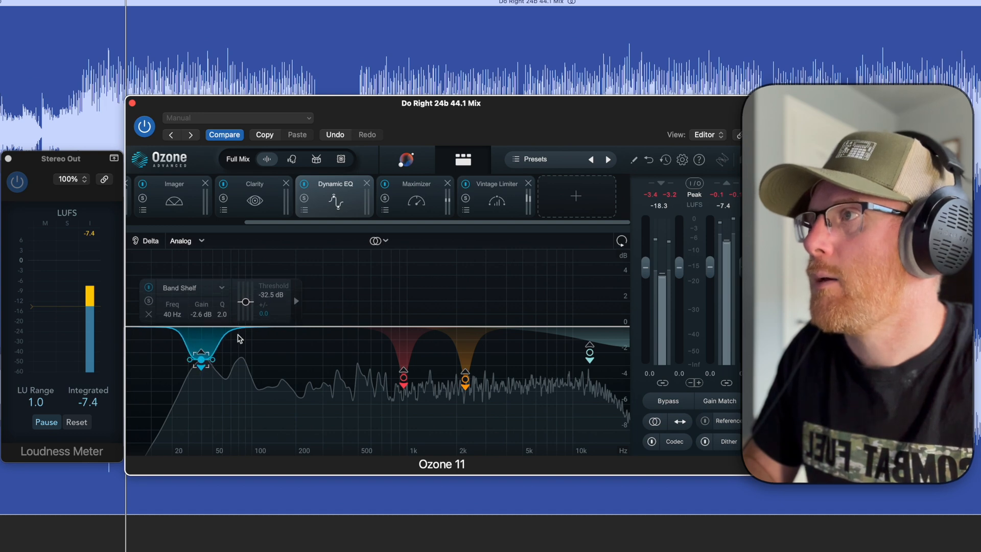
key(space)
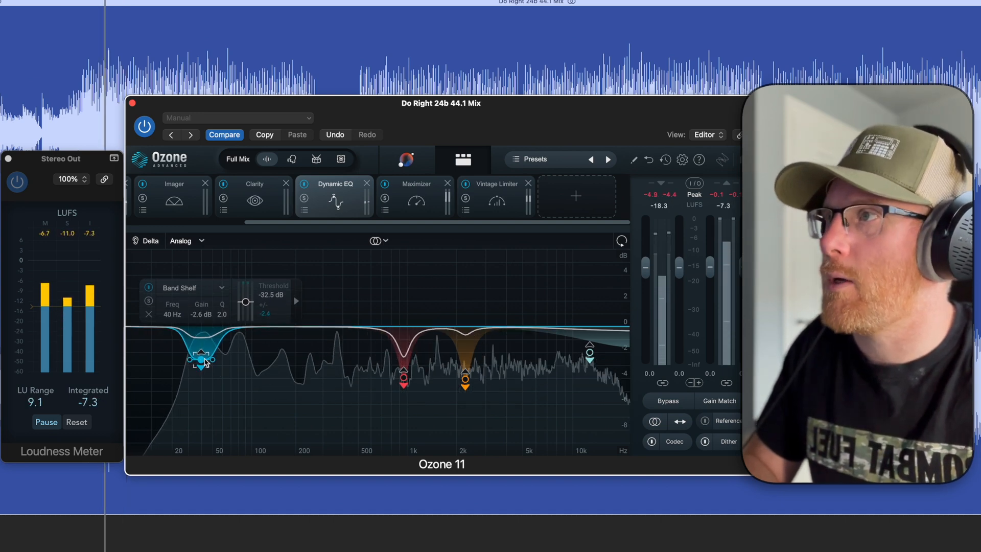
drag(204, 363, 199, 367)
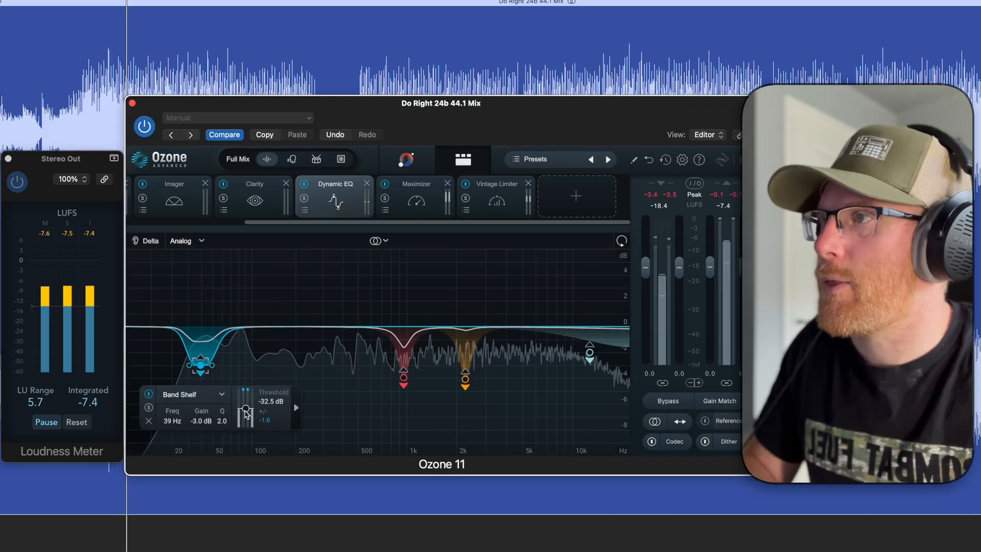
drag(245, 412, 245, 413)
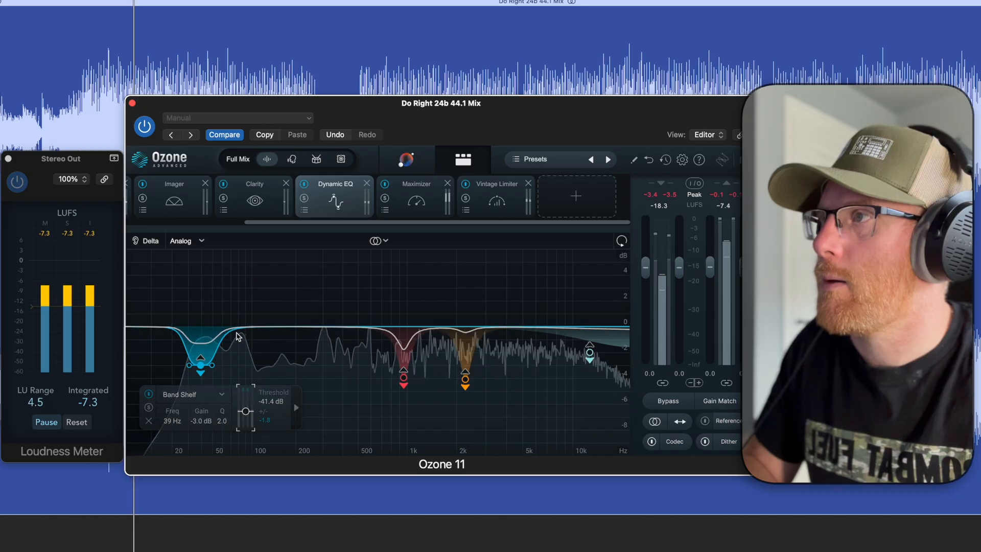
Add a second low Band Shelf band to Dynamic EQ at 87 Hz with -2.6 dB gain and a -54.4 dB threshold.
click(240, 329)
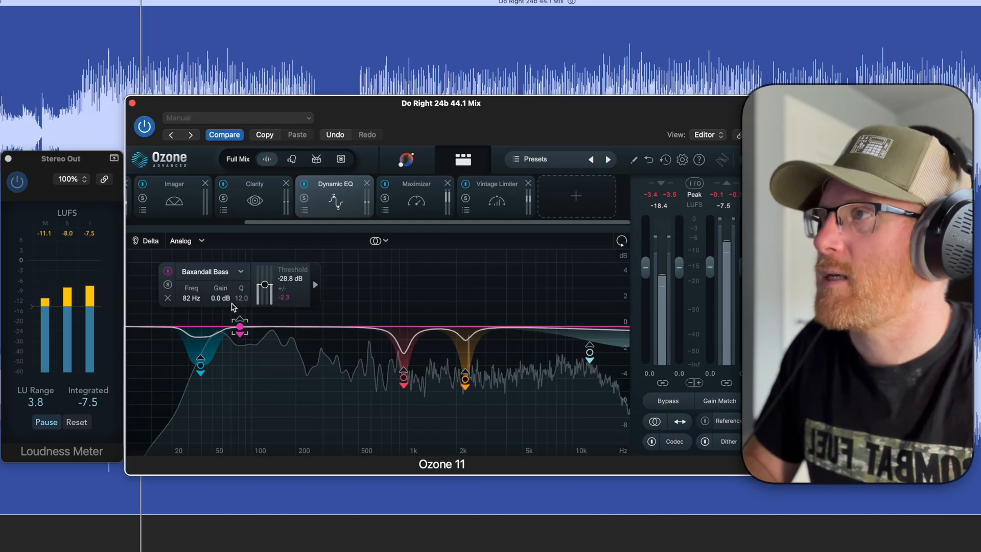
click(228, 273)
click(214, 321)
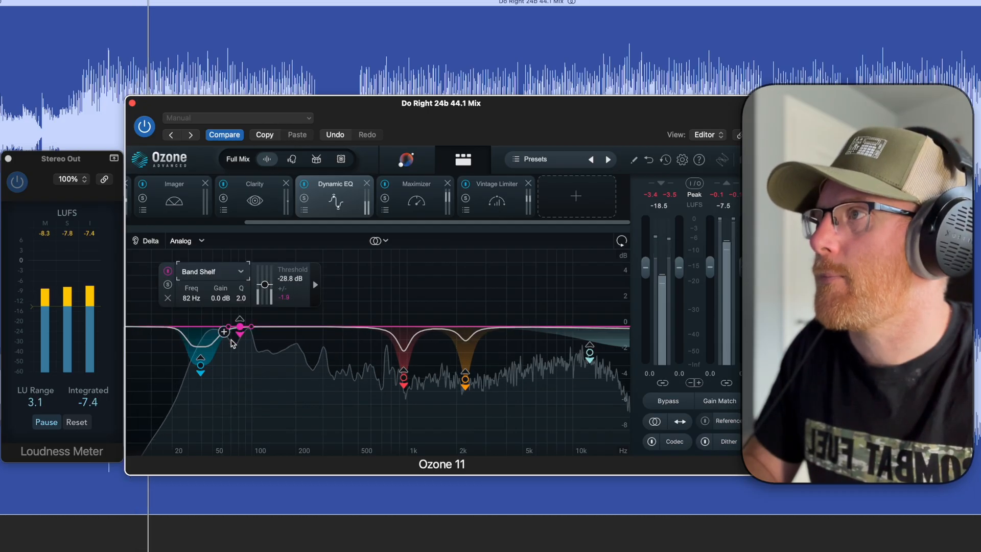
drag(239, 330, 244, 364)
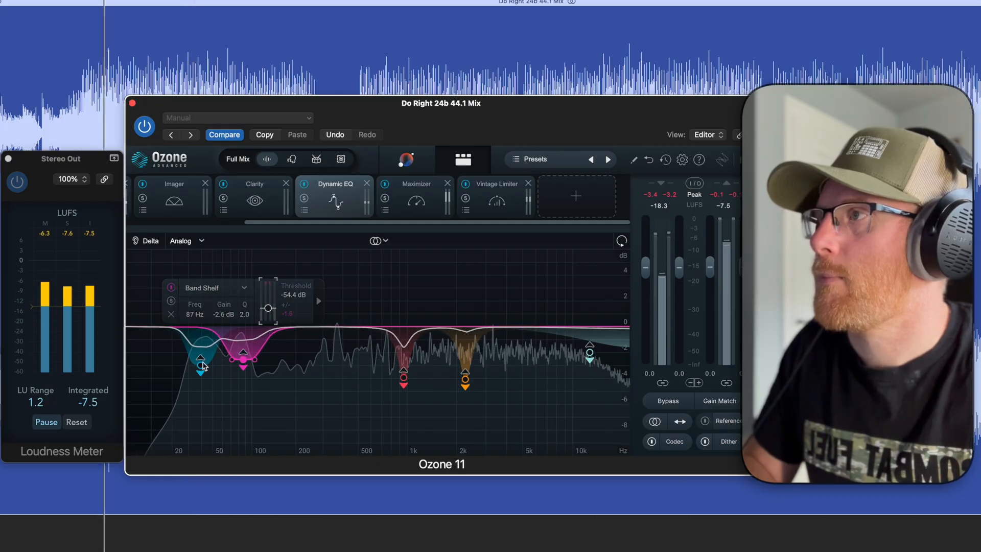
Shift the lowest Dynamic EQ band slightly higher in frequency, set its neighbouring band to 86 Hz and -2.7 dB, and resume playback.
click(201, 365)
mouse_move(202, 366)
mouse_down()
mouse_move(217, 366)
mouse_move(207, 366)
mouse_up()
click(243, 361)
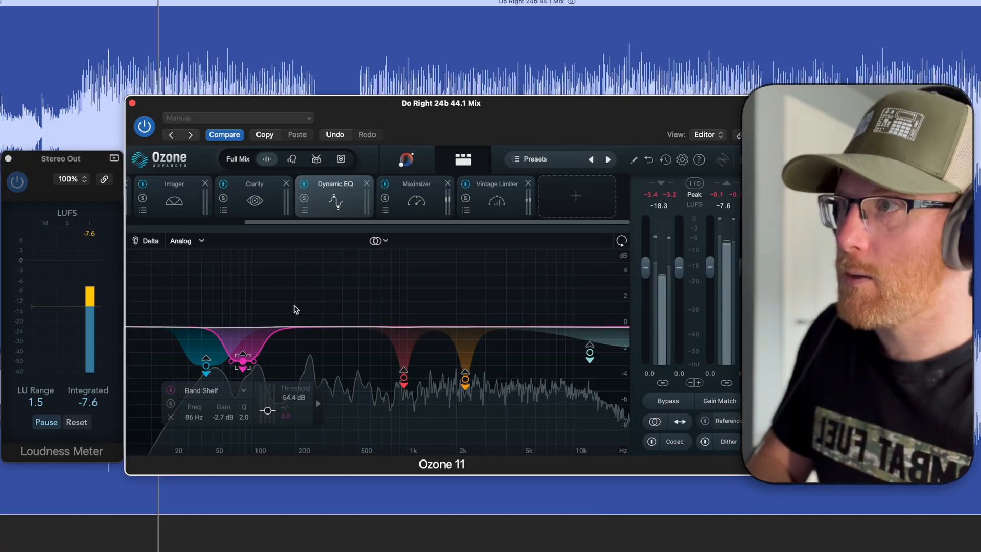
key(space)
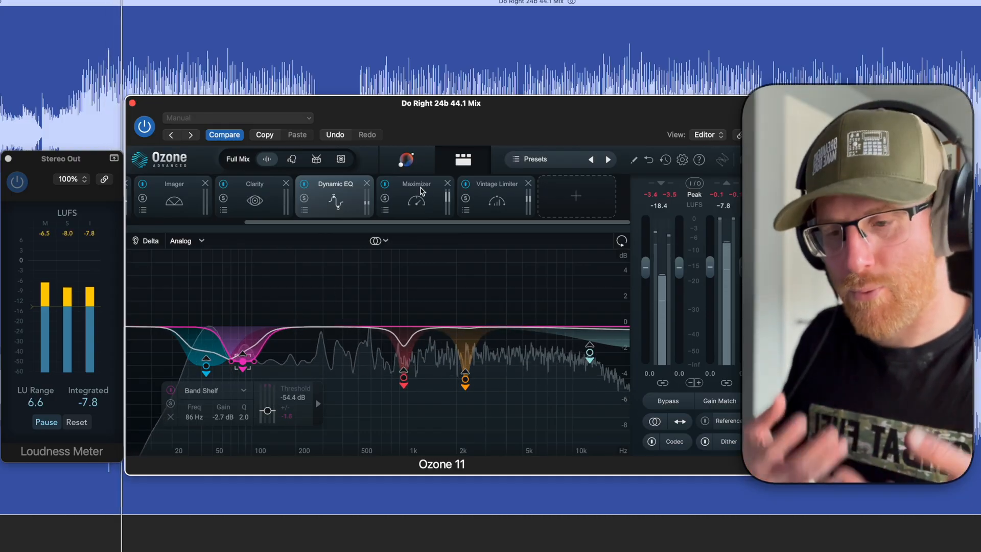
In Maximizer, set Sustain stereo independence to 21% and Transient Emphasis to 47%, comparing the sound with Transient Emphasis off and on.
click(419, 194)
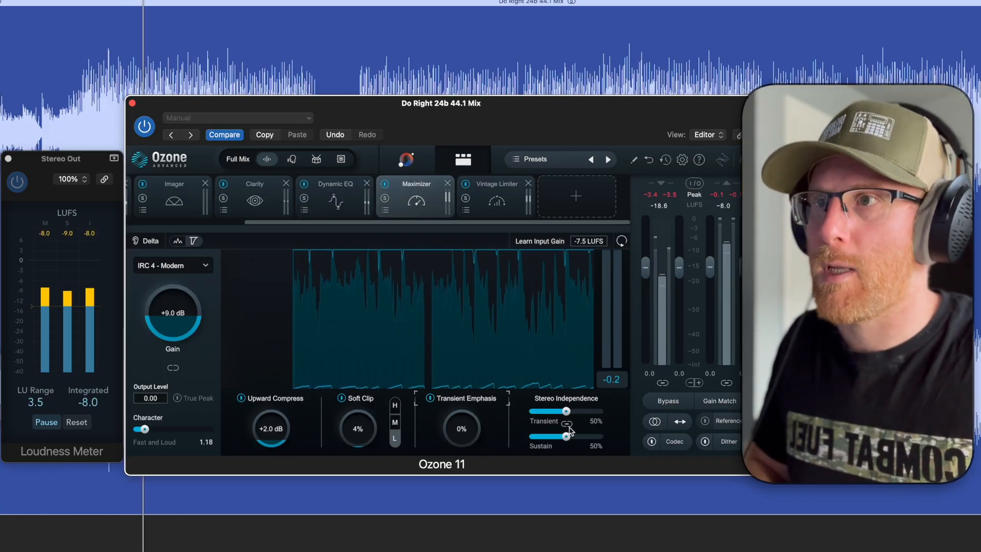
drag(566, 436, 546, 437)
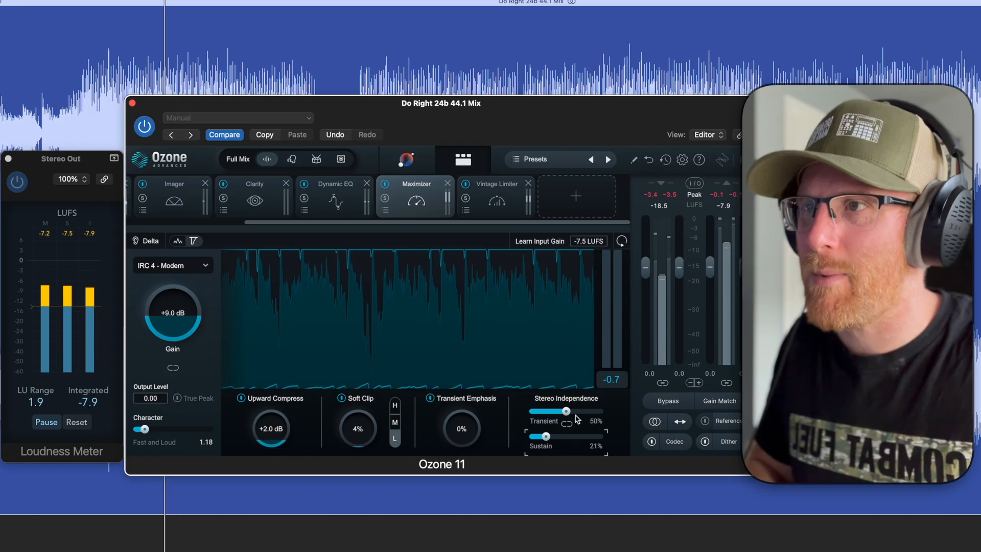
drag(467, 425, 475, 399)
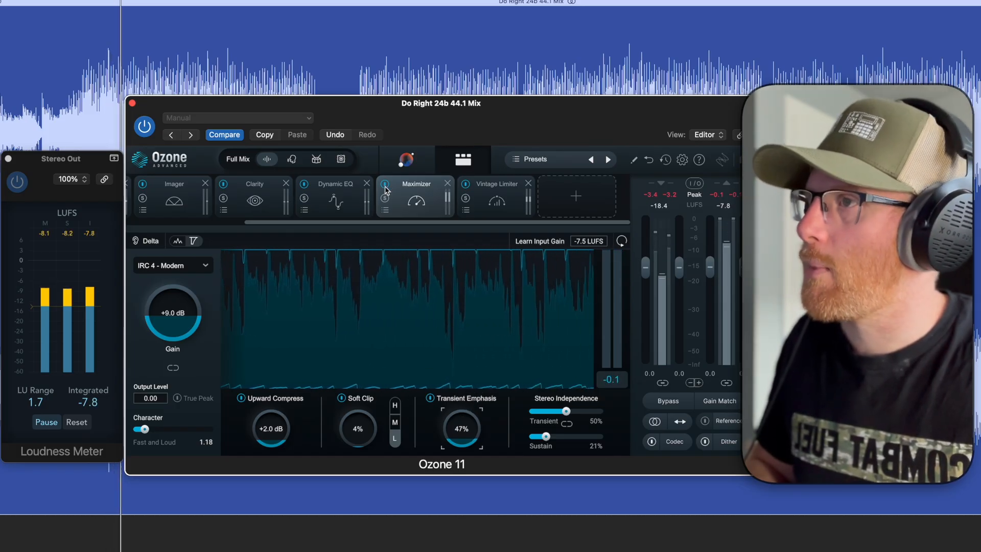
click(430, 399)
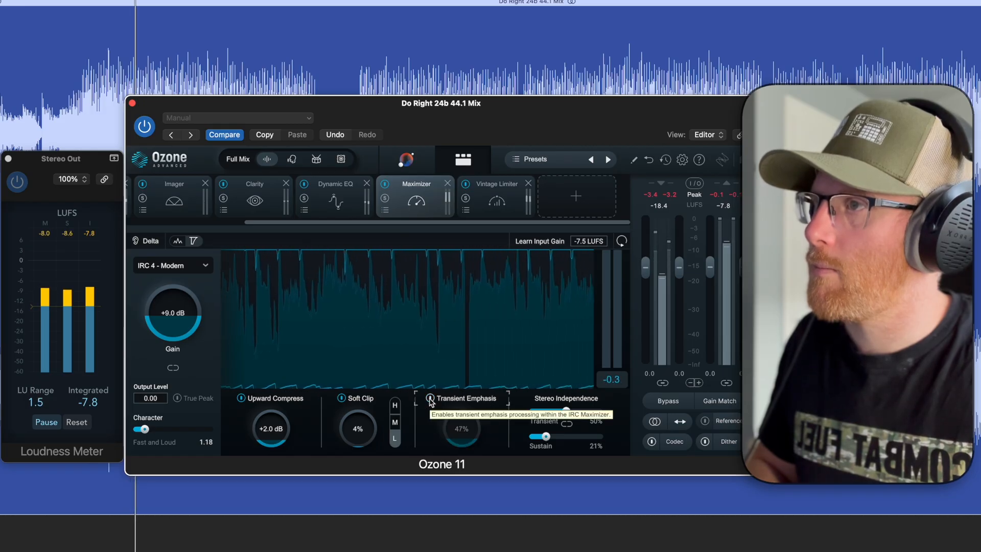
click(430, 399)
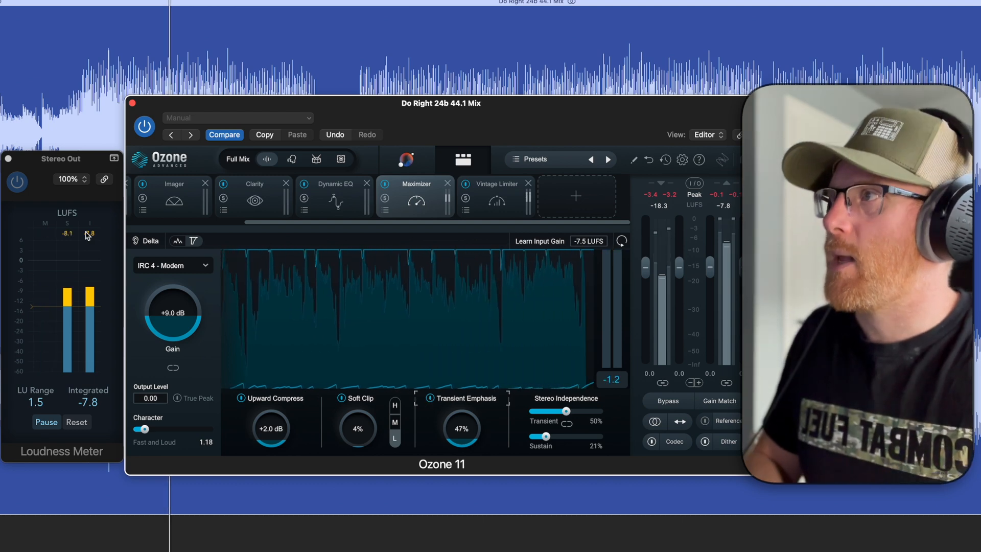
Reset the Loudness Meter and play the whole track to measure its integrated loudness.
click(155, 1)
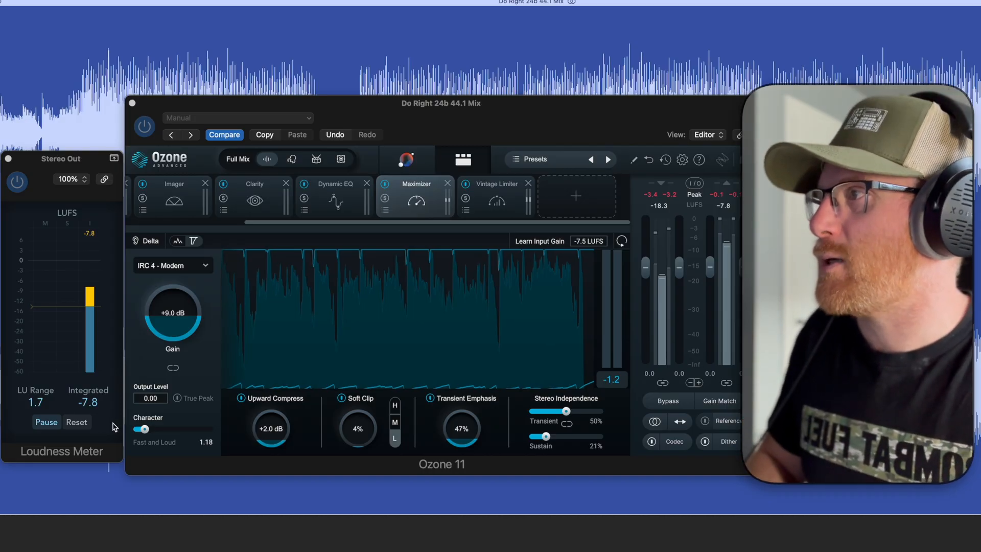
click(77, 422)
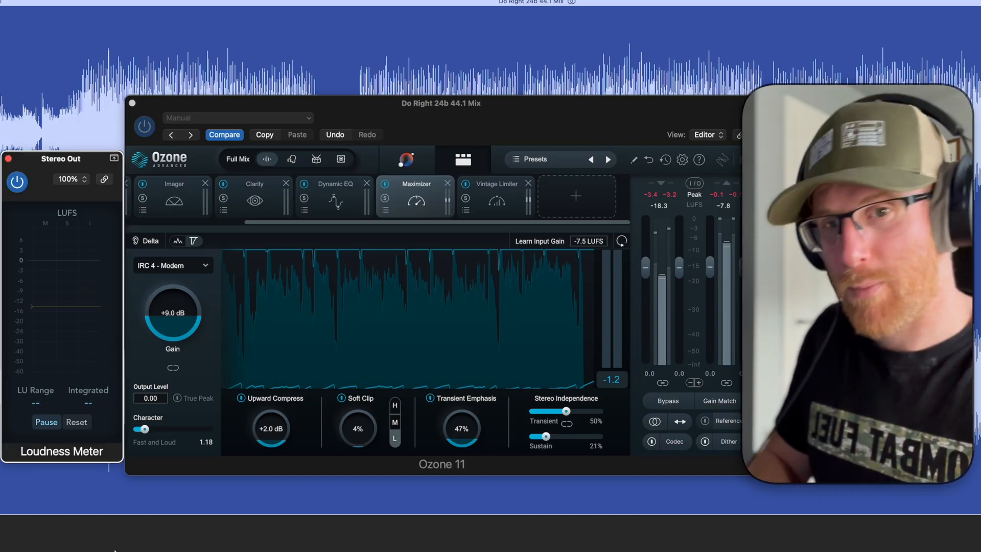
key(space)
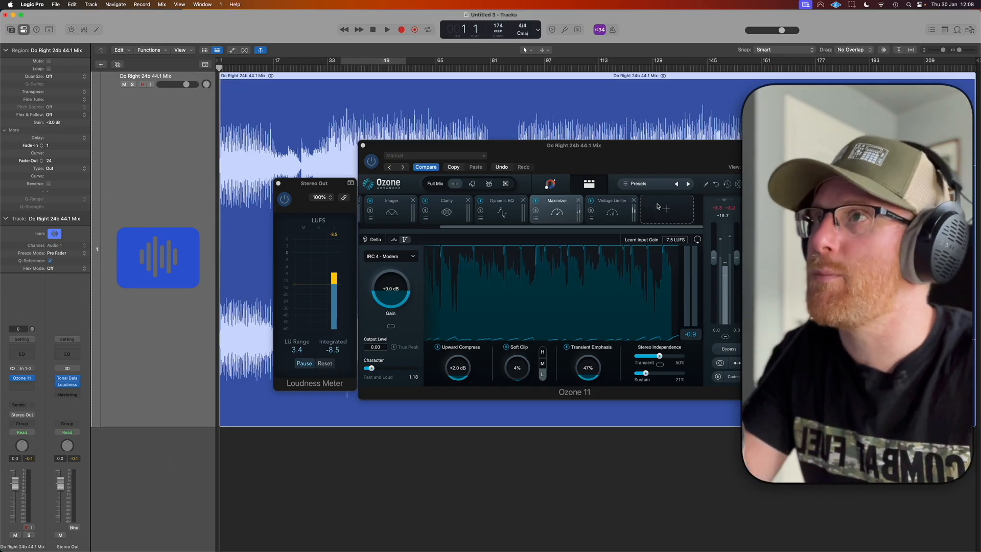
Try the Vintage Limiter ceiling at -0.3 dB and return it to -0.1 dB.
click(611, 209)
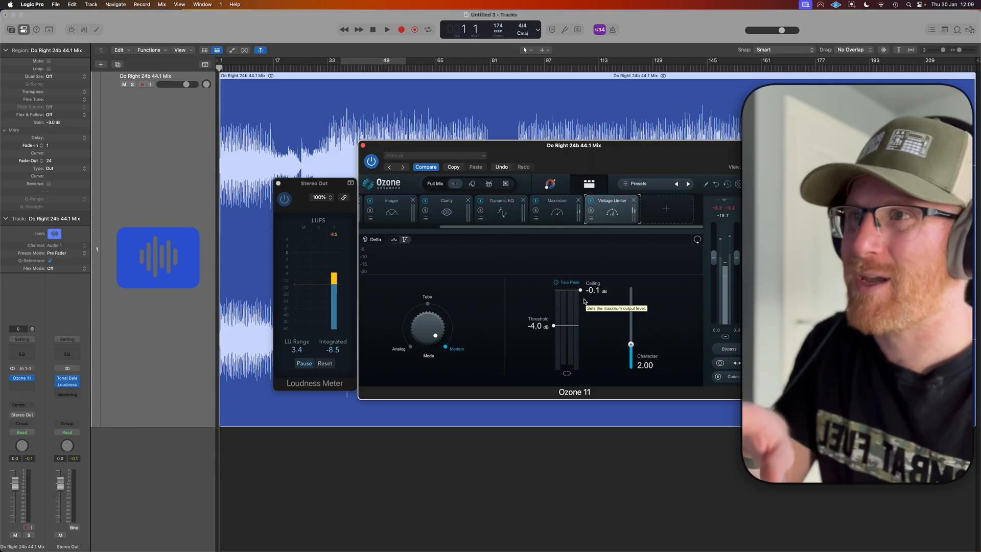
drag(580, 290, 581, 298)
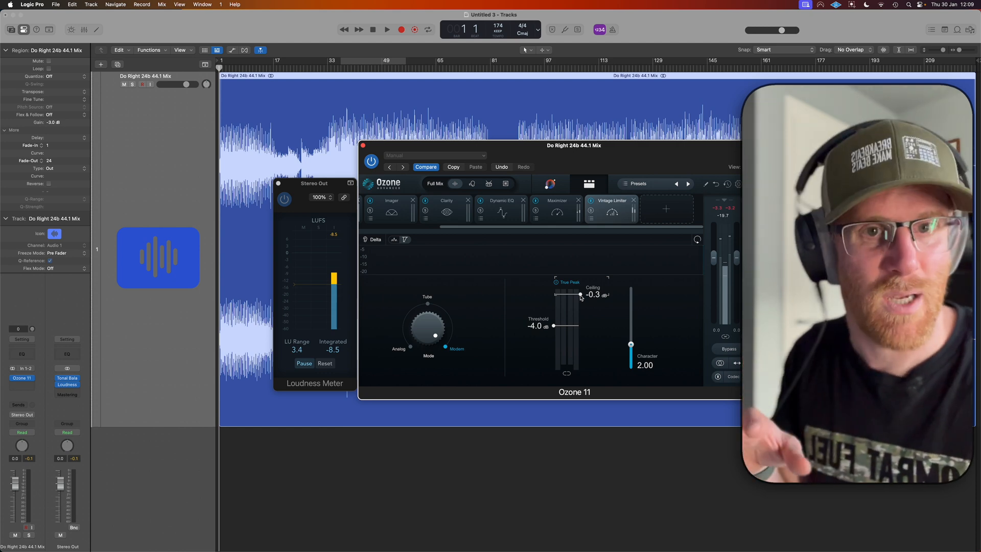
drag(581, 296, 581, 291)
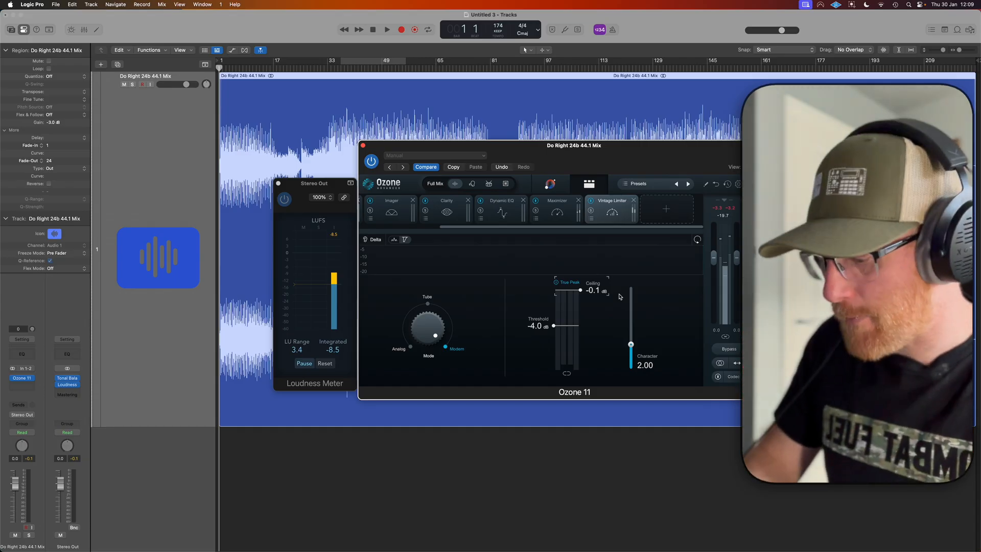
Set up a bounce of the master with PCM as the only destination, MP3 disabled, and the bit depth at 16-bit.
key(super+b)
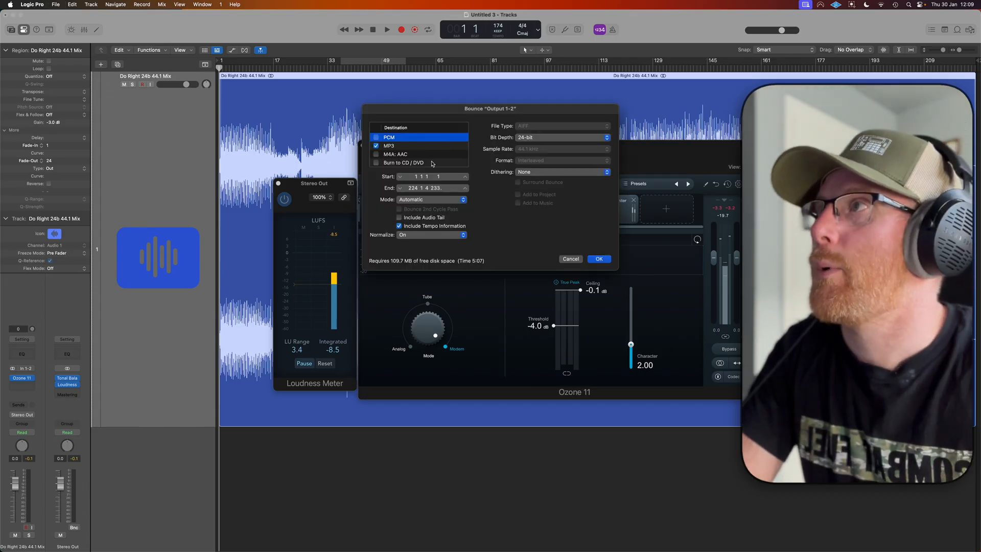
click(377, 138)
click(376, 146)
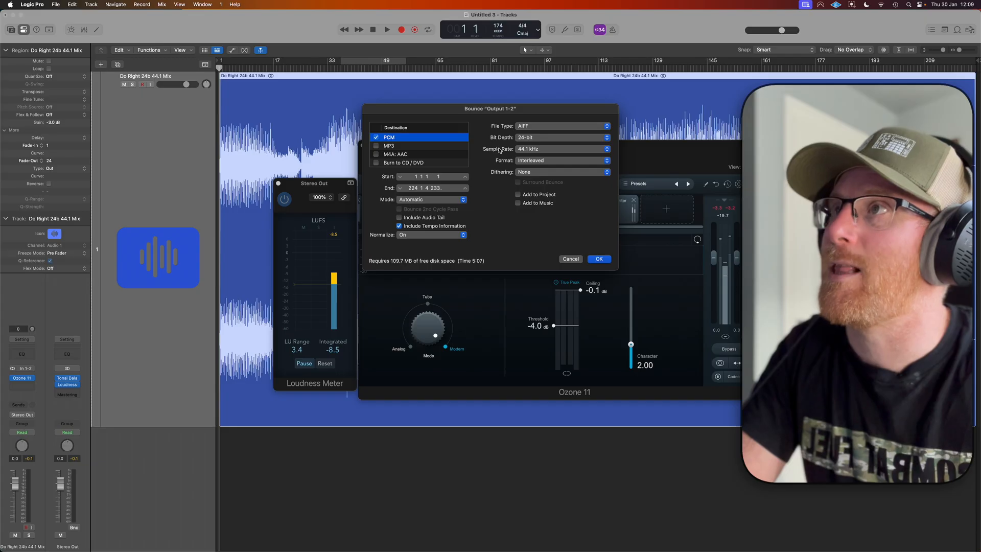
click(543, 137)
click(536, 129)
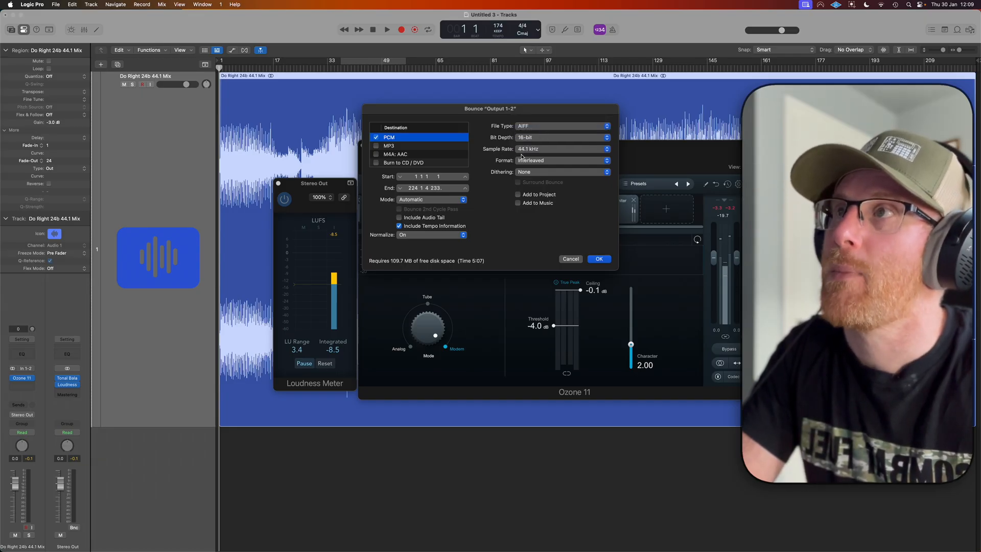